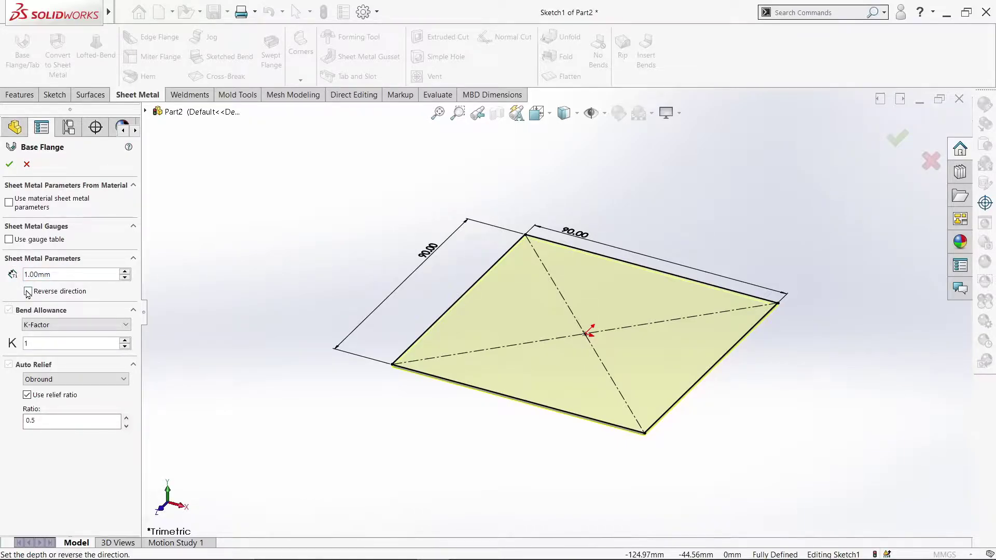
Create the base flange from the 90 mm square with reversed direction and its default thickness overridden to 2 mm.
click(28, 292)
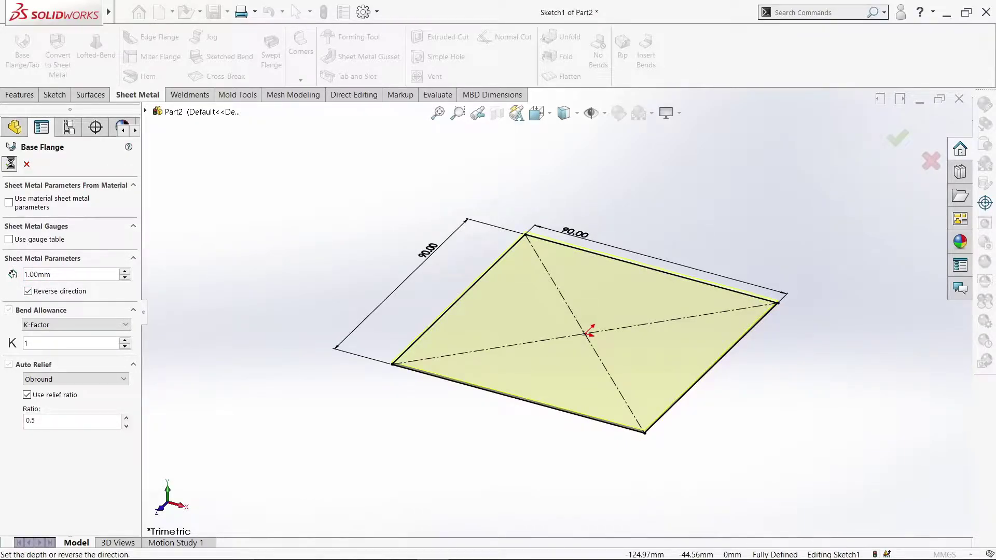
right_click(34, 309)
click(55, 264)
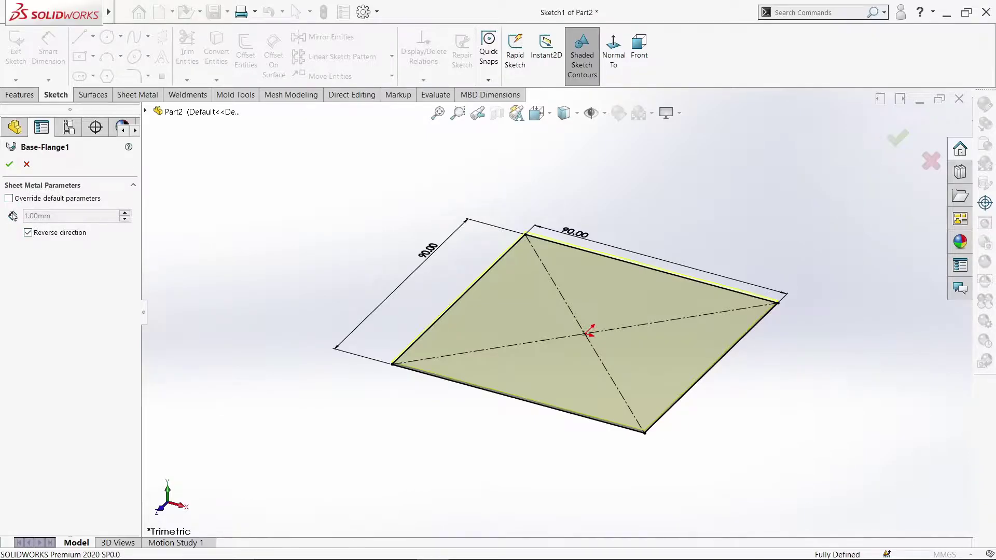
click(28, 232)
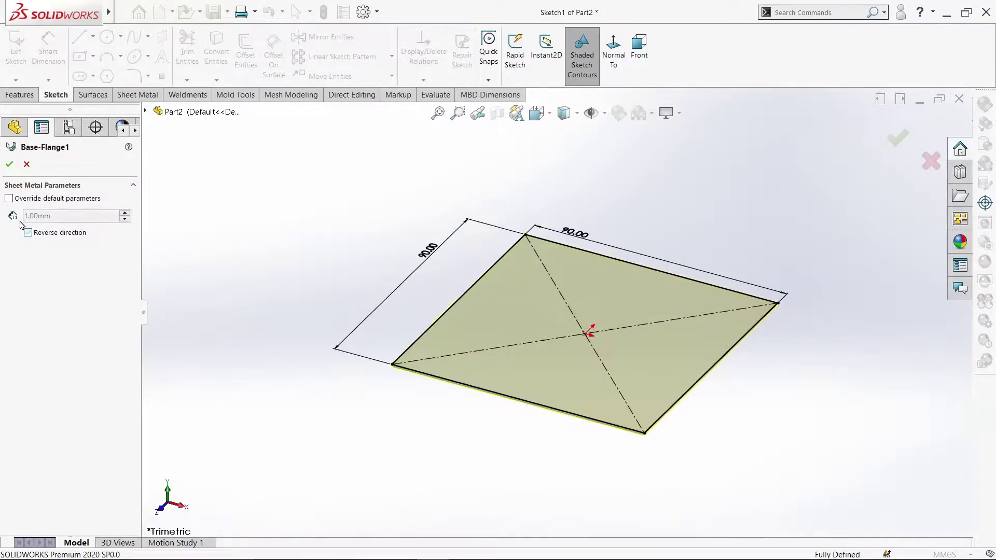
click(9, 199)
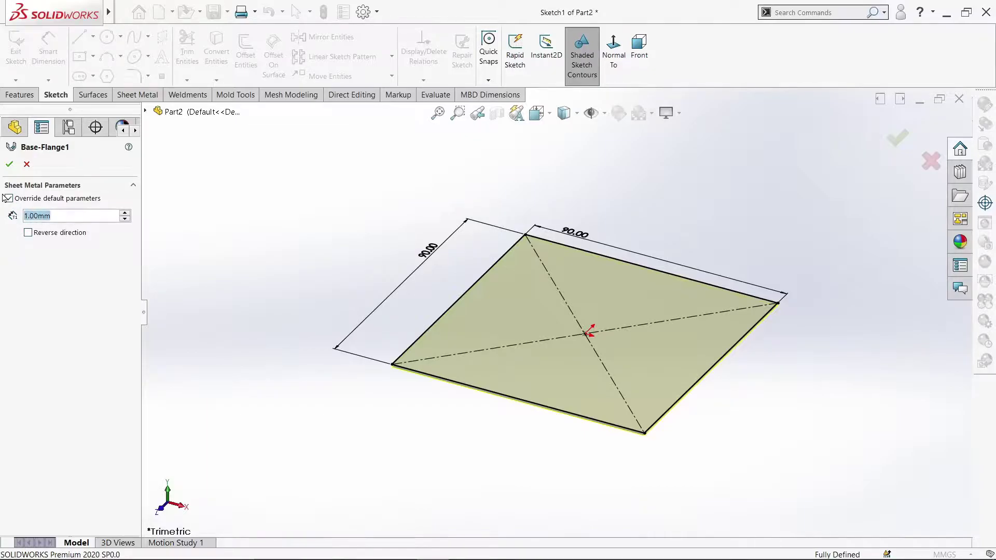
text(2)
key(Return)
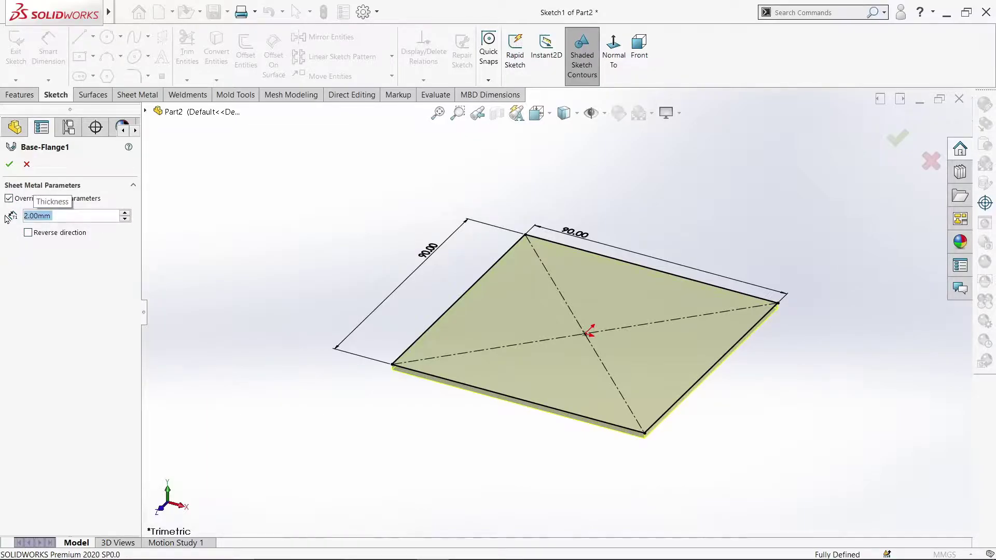
click(28, 233)
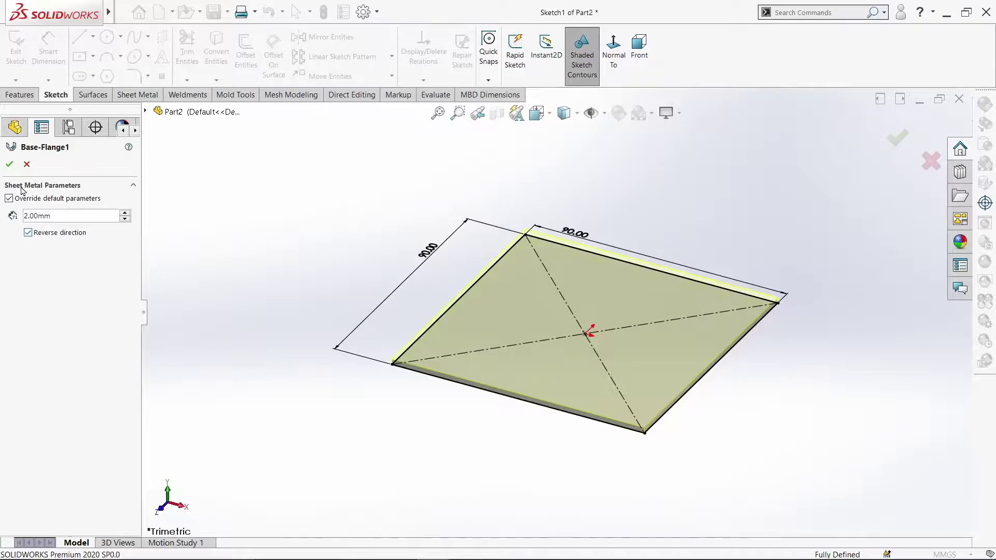
click(11, 164)
Start a 90° edge flange pointing upward from one side edge of the plate, about 28 mm long.
middle_drag(280, 275, 336, 228)
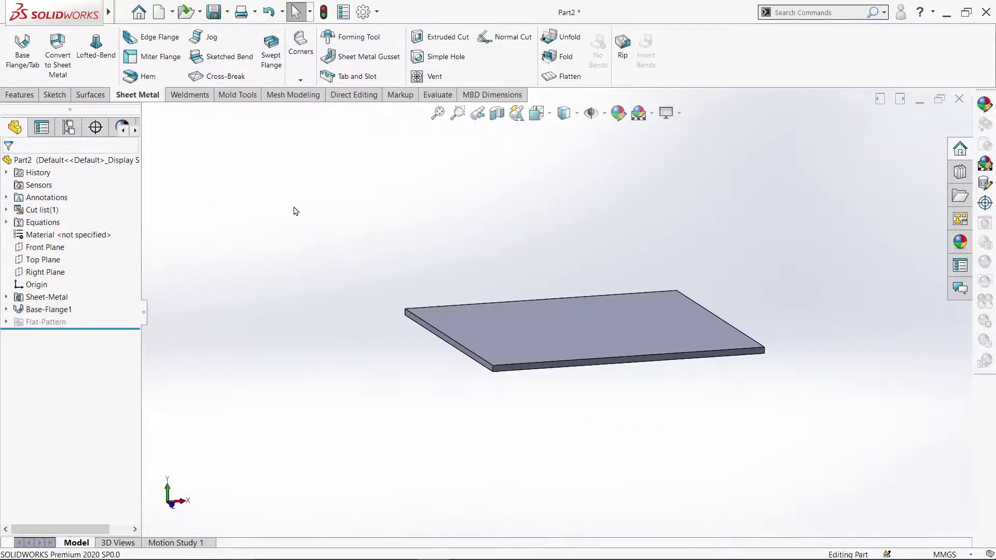
click(155, 36)
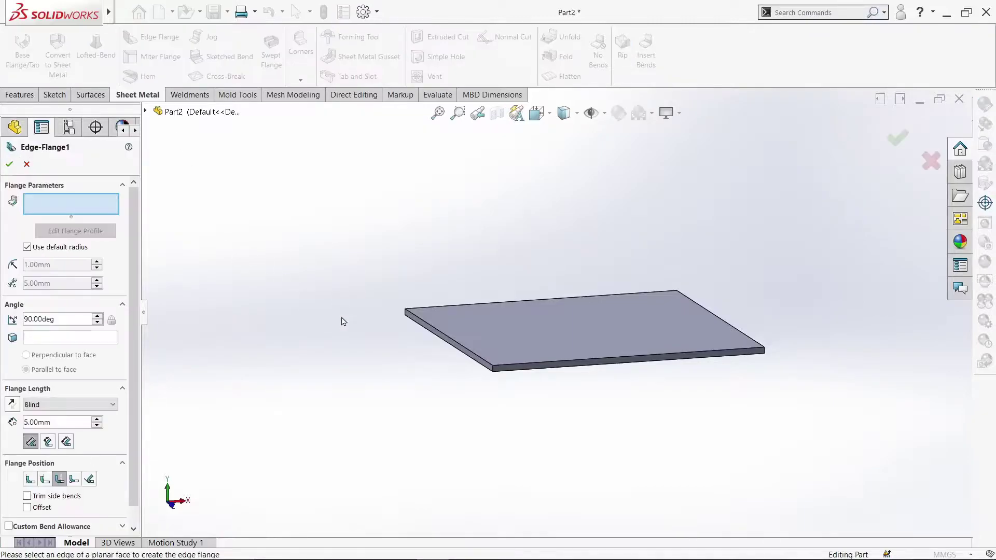
click(437, 344)
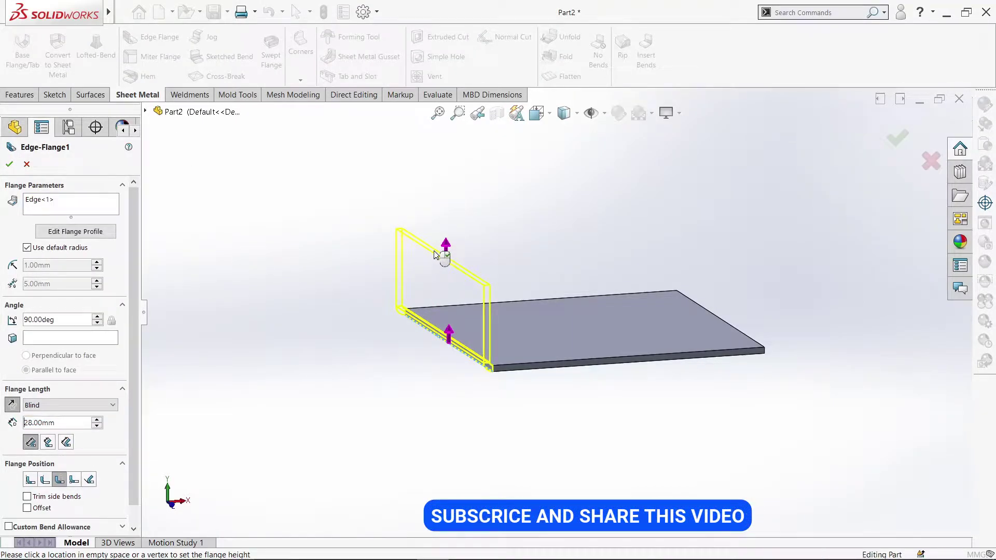
click(434, 252)
Edit the edge flange's profile, dimension its vertical side to 18 mm, and finish the flange.
click(66, 233)
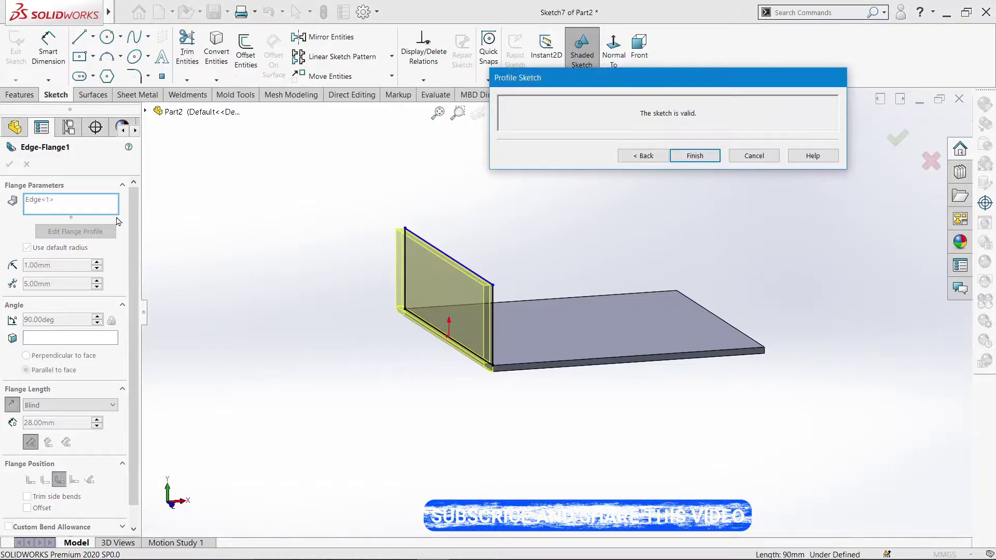
click(613, 48)
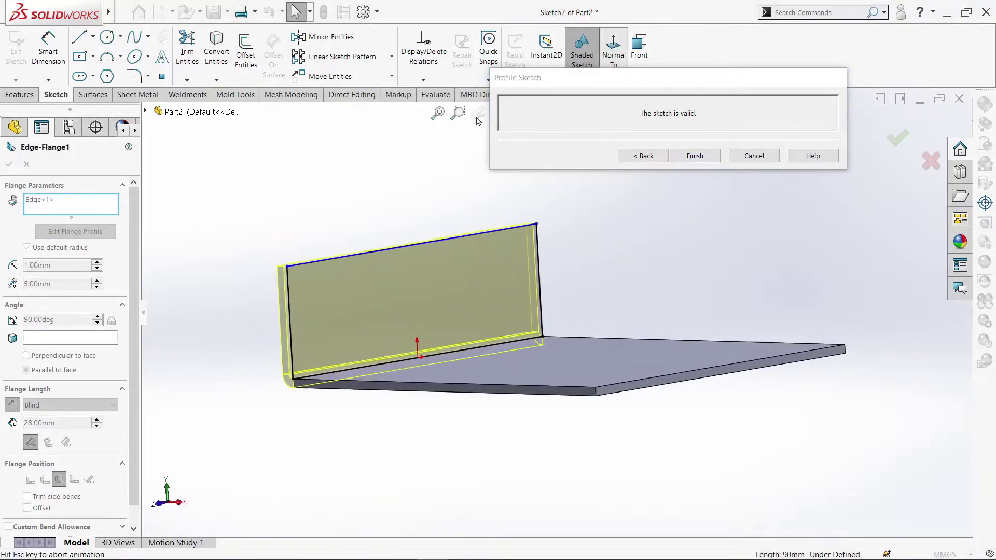
click(48, 50)
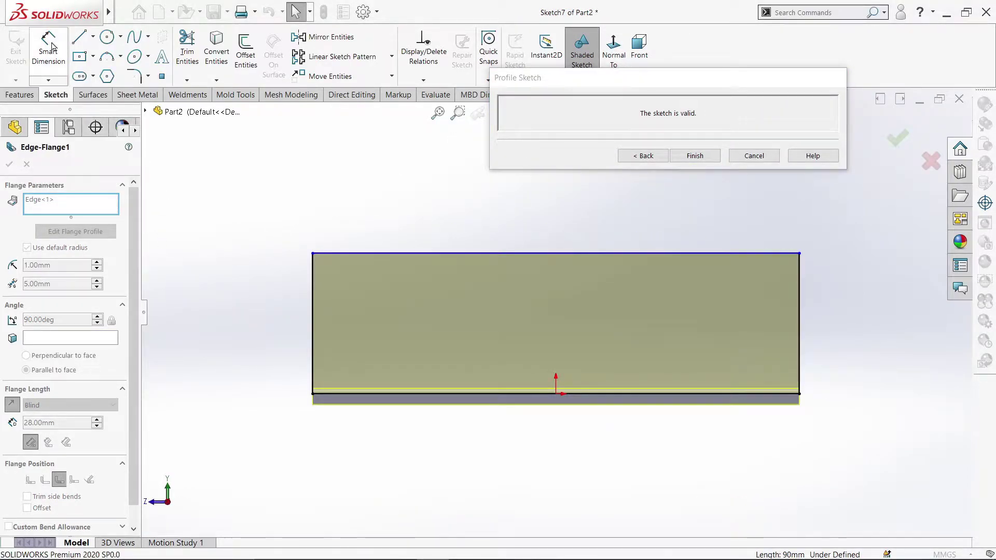
click(312, 311)
click(283, 306)
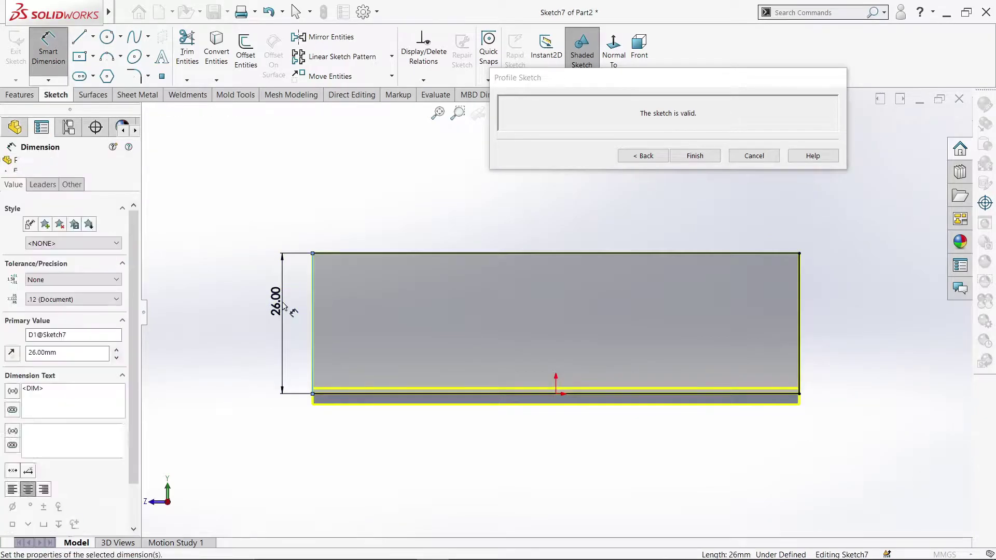
text(18)
key(Return)
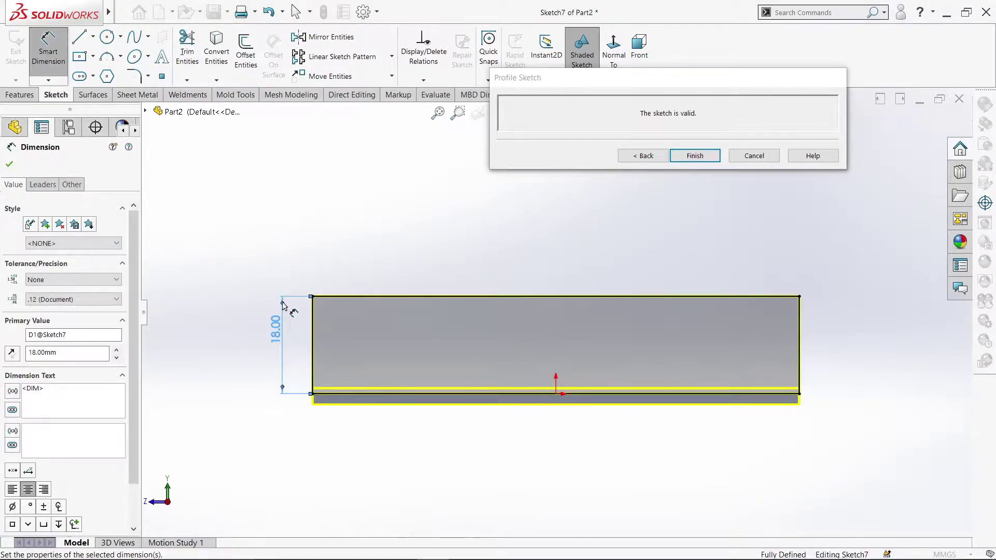
click(8, 164)
mouse_move(385, 187)
middle_down()
mouse_move(416, 213)
mouse_move(470, 218)
middle_up()
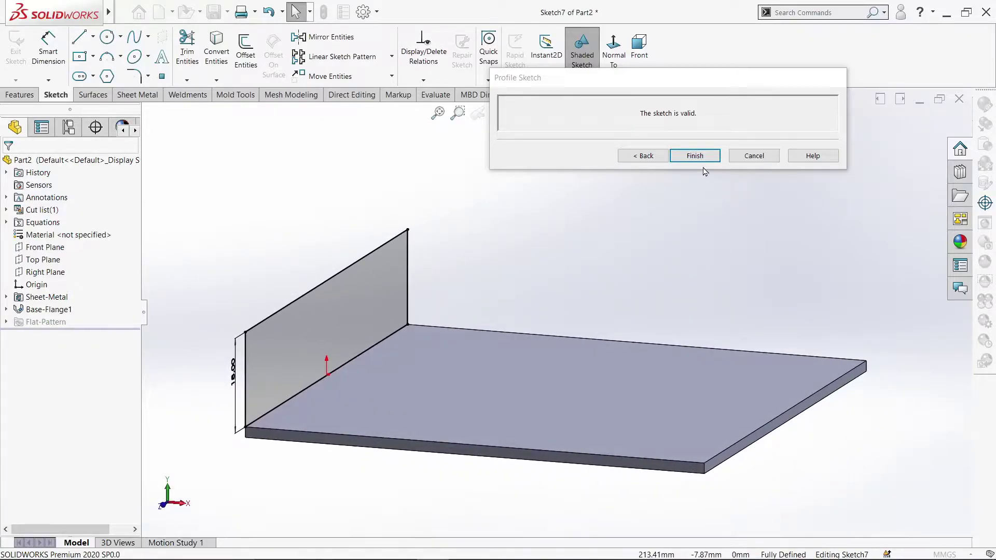
click(691, 155)
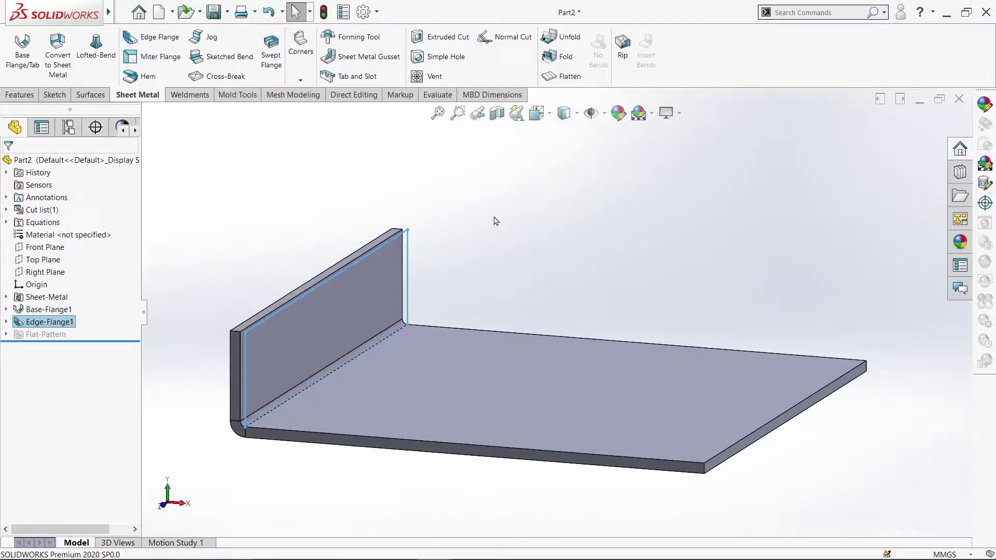
Circular-pattern the edge flange about the plate's upper face with 4 equally spaced instances over 360°.
click(19, 95)
click(370, 82)
click(394, 106)
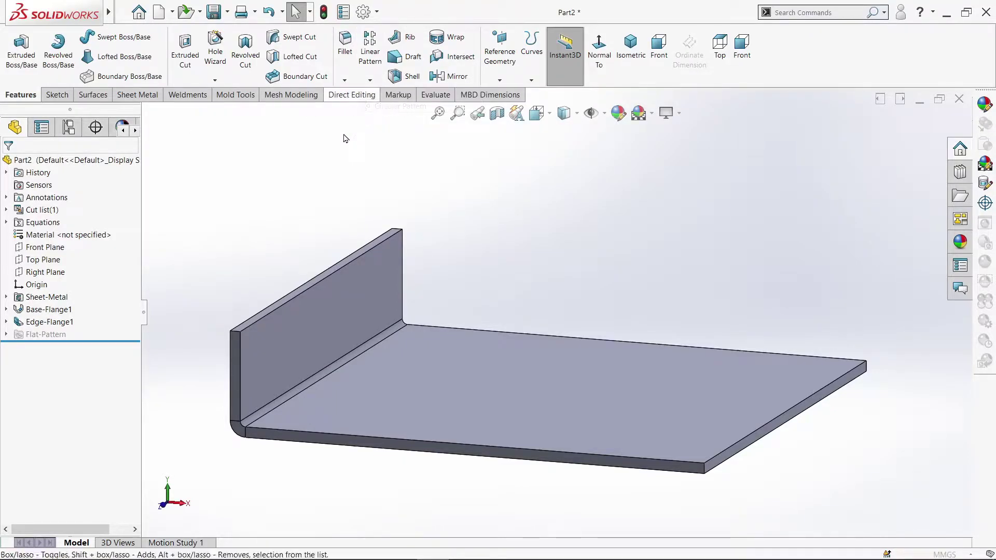
click(120, 205)
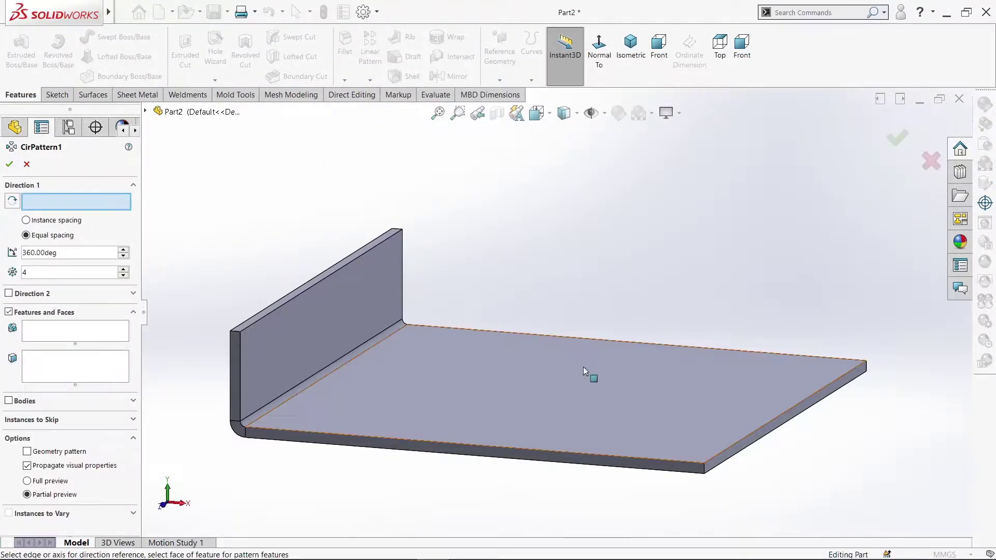
click(585, 429)
click(91, 340)
click(316, 335)
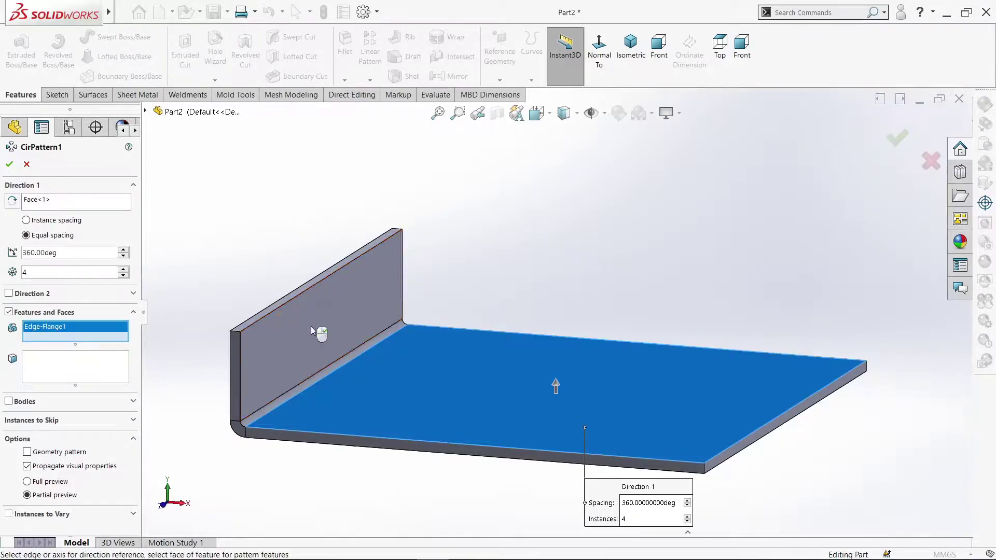
click(13, 165)
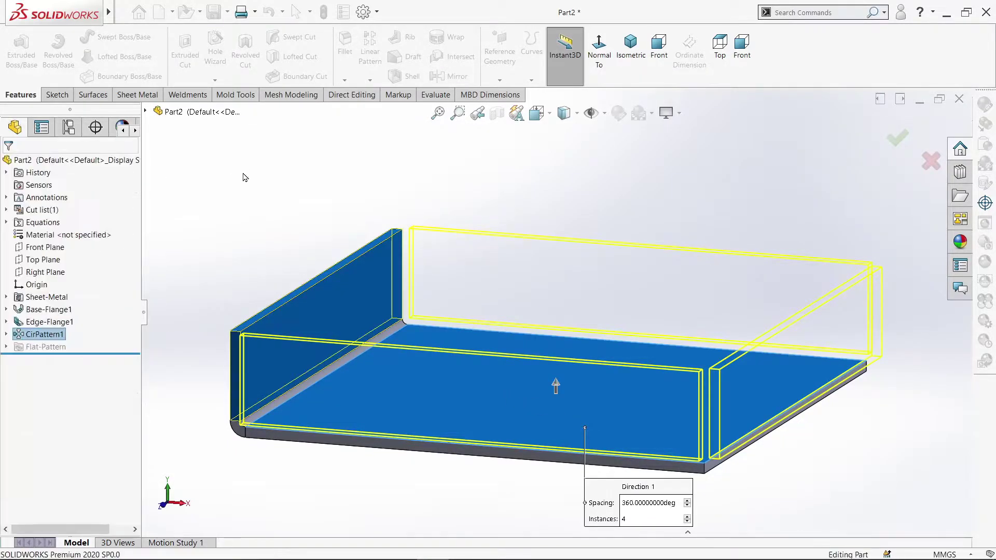
Place an outward 90° edge flange on the inner upper edge of the original wall and set its length to 20 mm.
scroll(608, 201, up, 3)
middle_drag(610, 192, 574, 211)
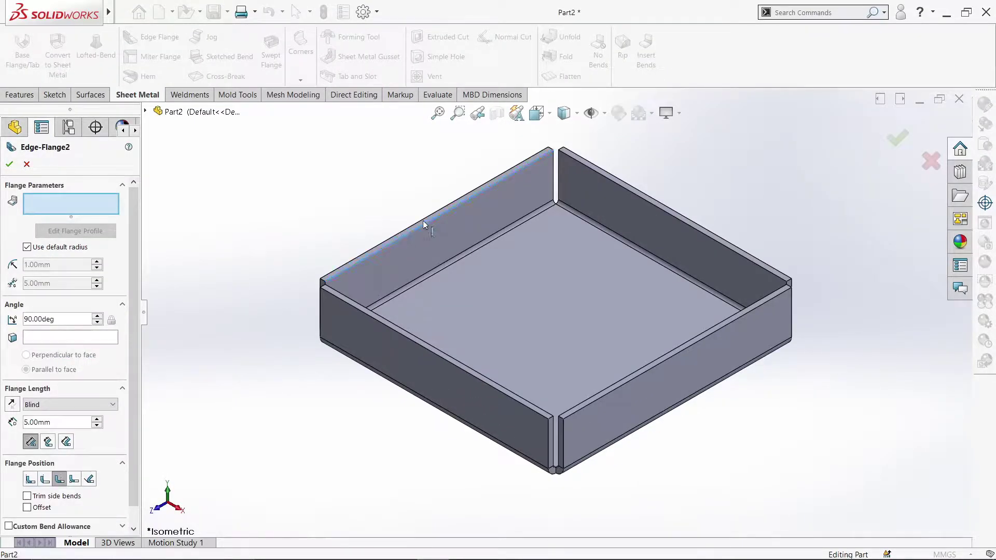
click(425, 223)
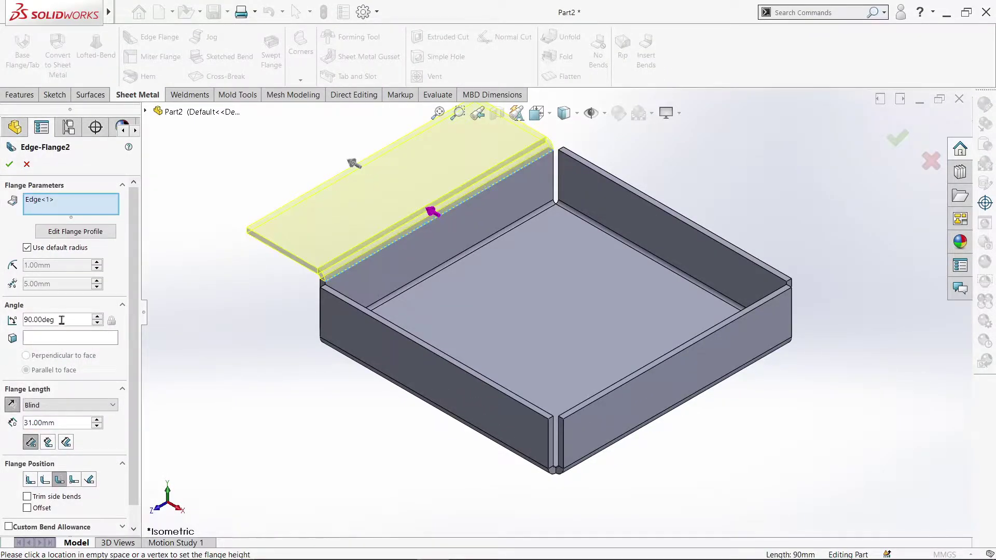
text(2)
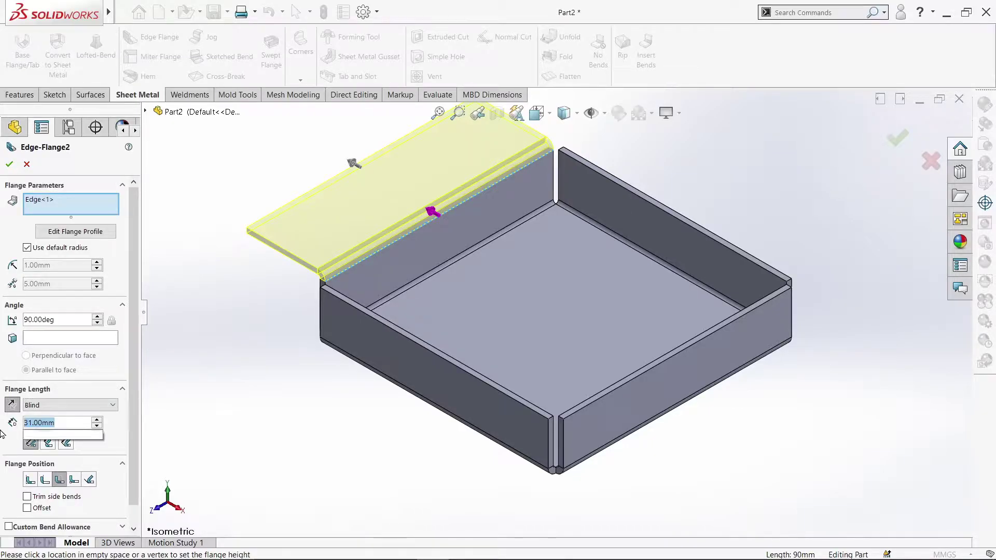
text(0)
key(Return)
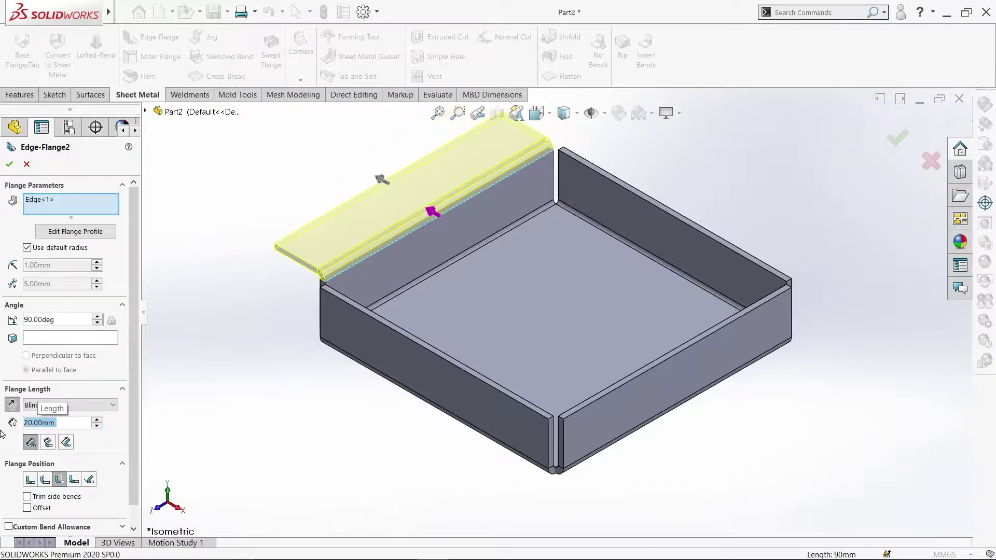
Open the new flange's profile sketch and trim away its outer line and both side lines.
click(80, 231)
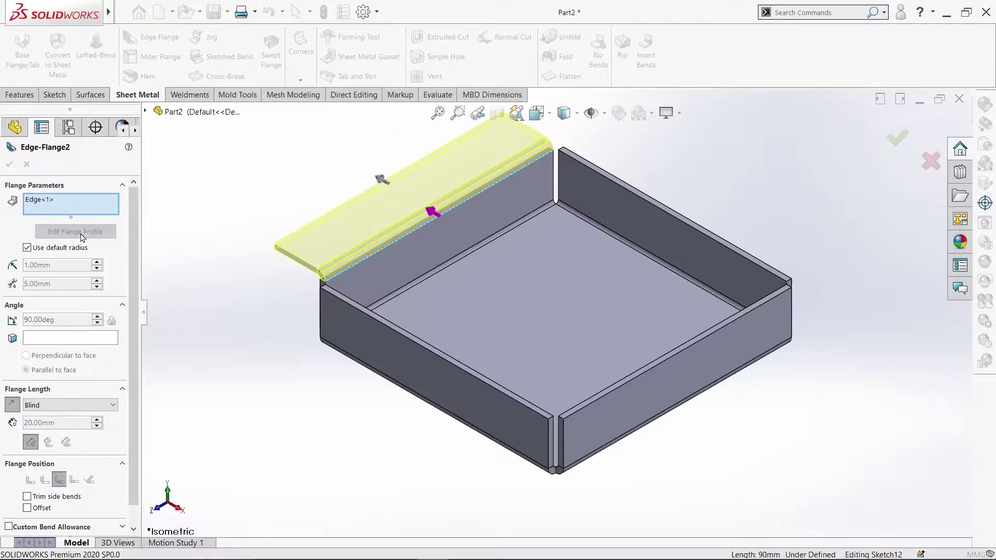
click(614, 47)
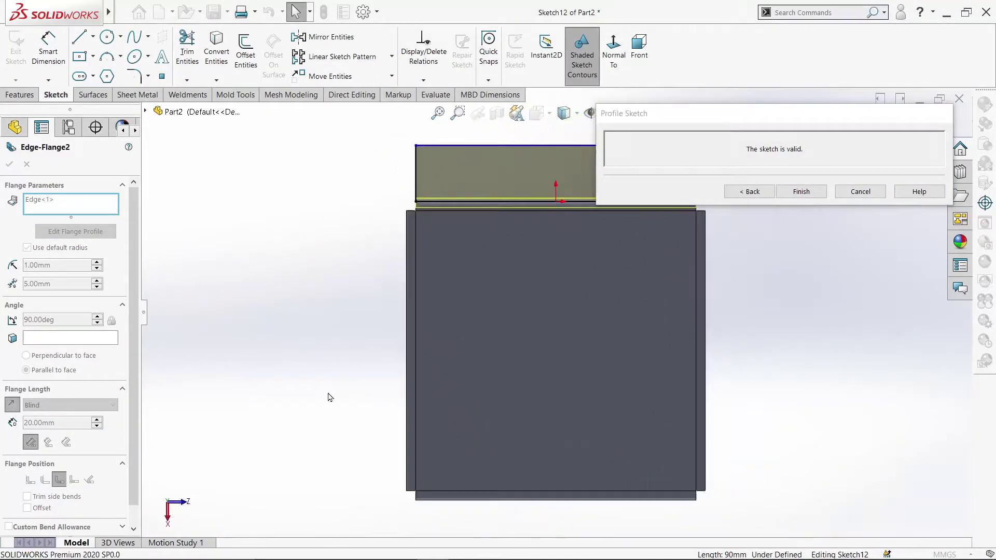
scroll(574, 202, up, 3)
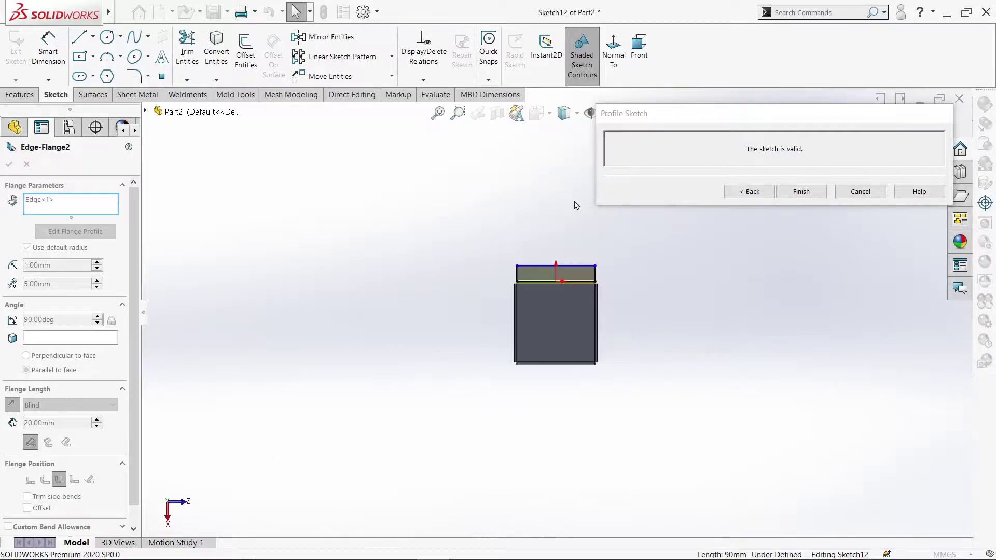
scroll(576, 215, down, 6)
click(125, 12)
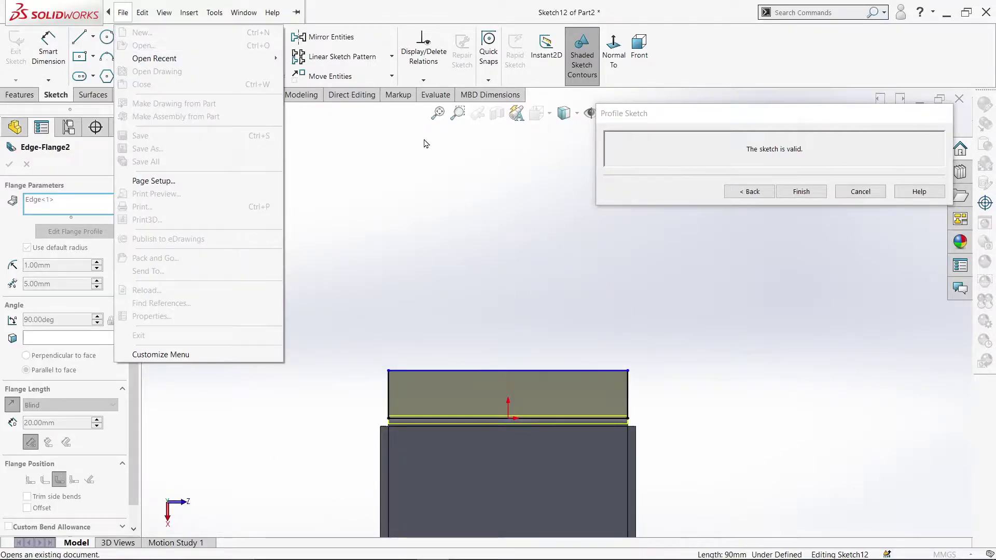
click(375, 129)
click(191, 55)
mouse_move(298, 334)
mouse_down()
mouse_move(382, 369)
mouse_move(577, 362)
mouse_move(652, 377)
mouse_up()
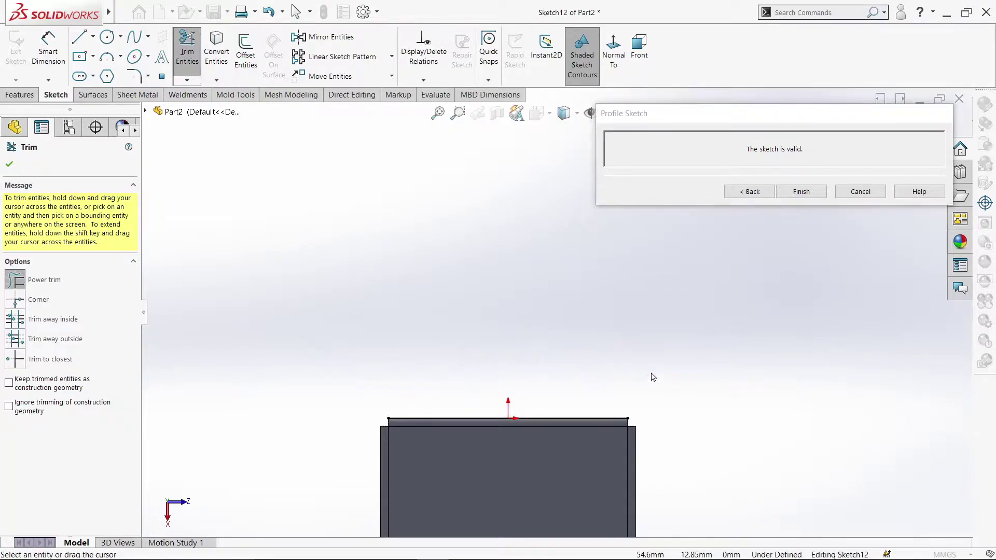
click(10, 165)
Sketch two concentric circles of radius 5 mm and 10 mm, centred about 25 mm above the sketch origin.
click(107, 36)
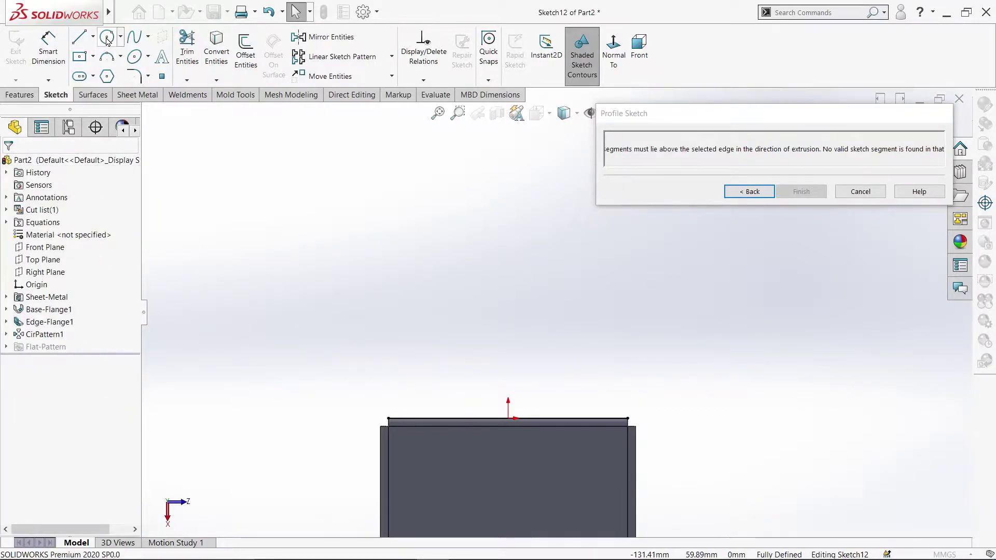
click(508, 352)
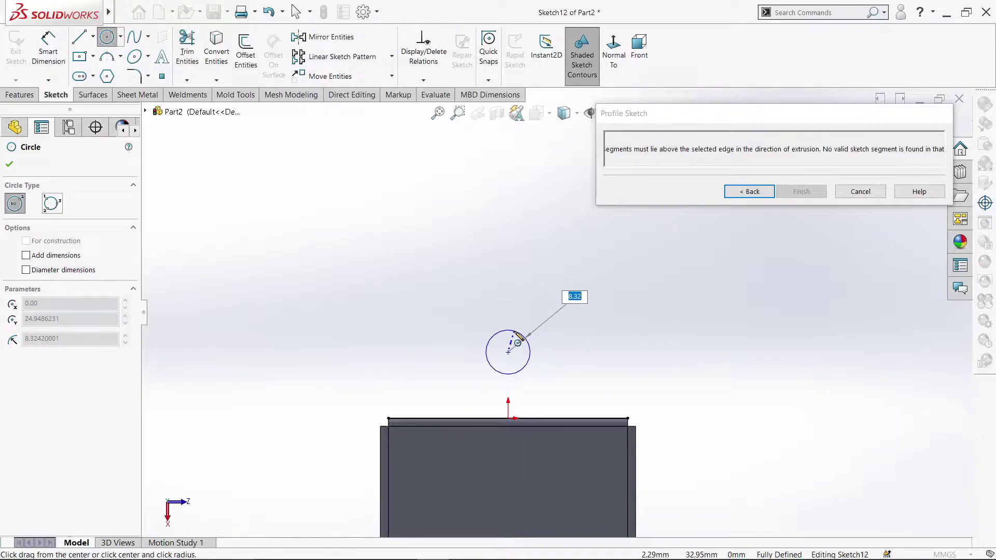
text(5)
key(Return)
scroll(507, 399, down, 6)
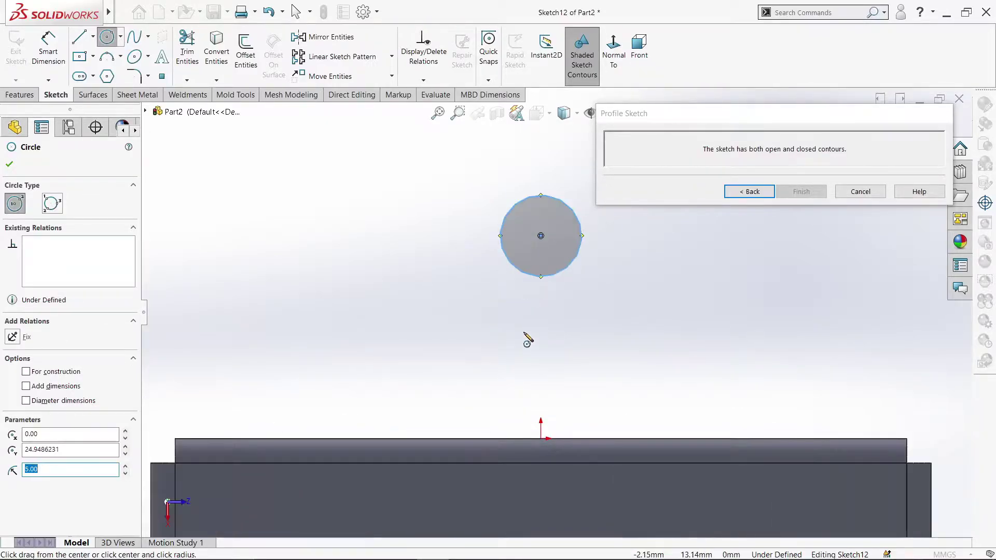
click(540, 236)
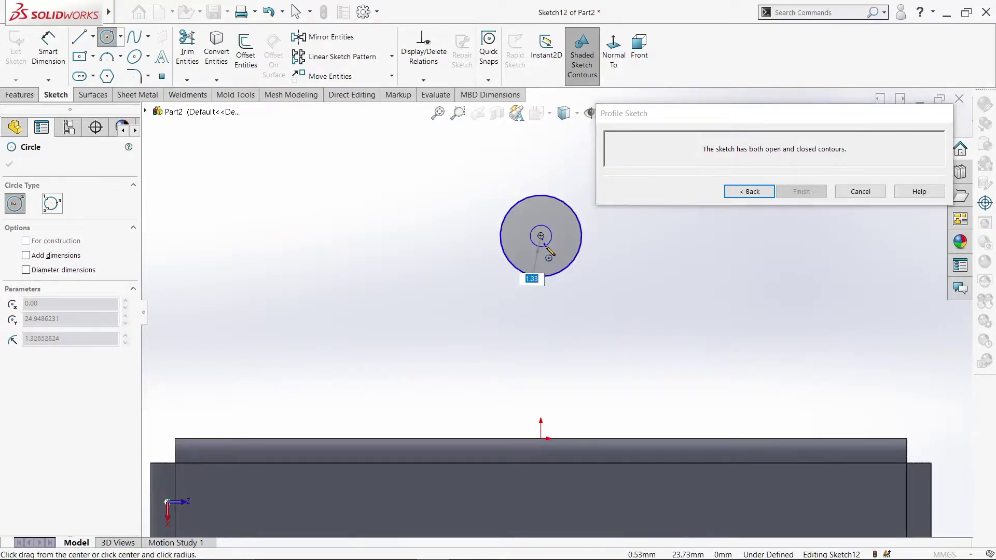
text(10)
key(Return)
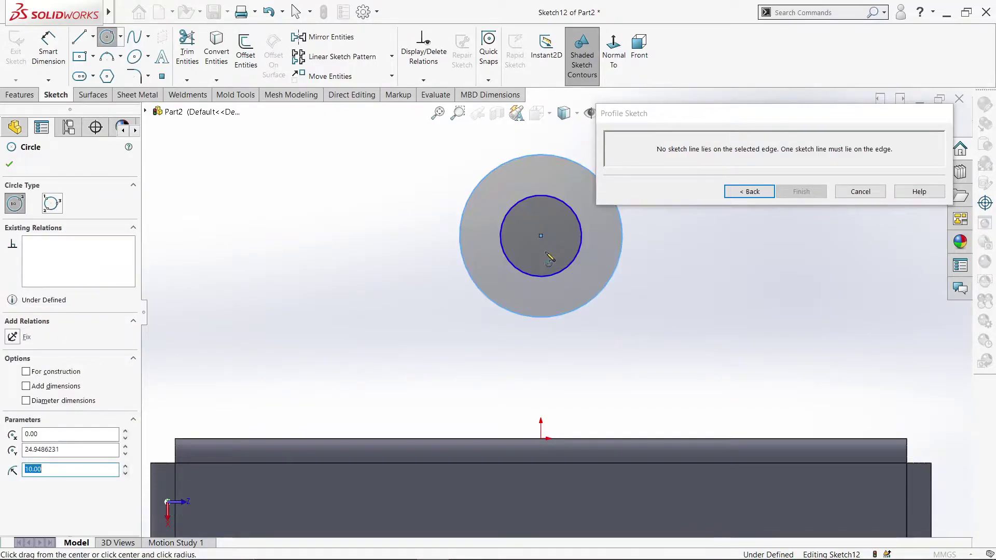
key(Escape)
Dimension the outer circle's diameter at 20 mm and the inner circle's diameter at 10 mm.
click(49, 54)
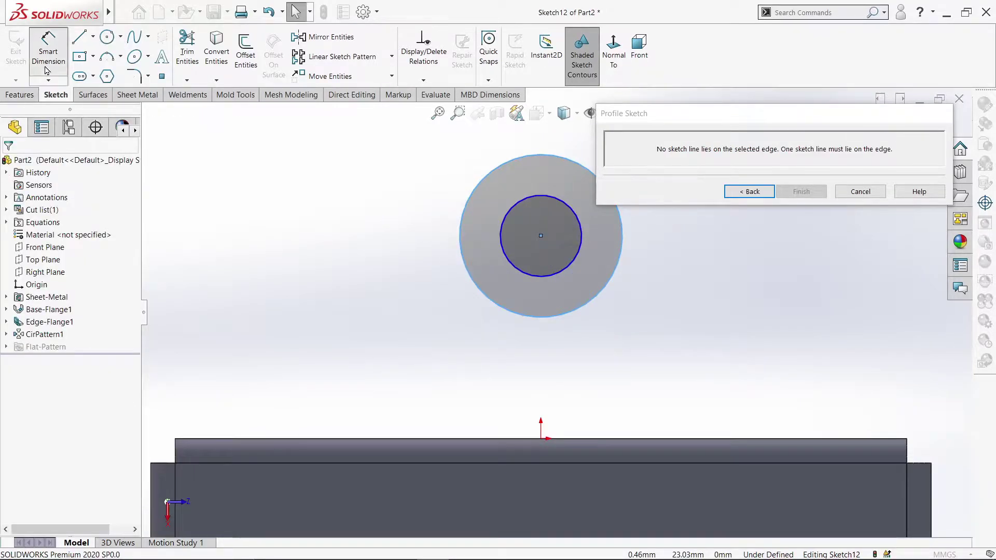
click(457, 246)
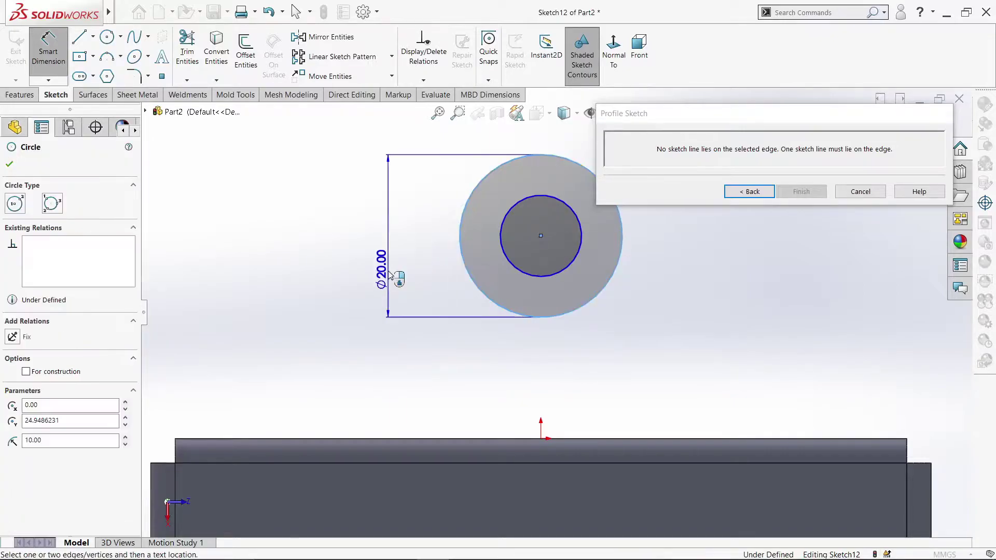
click(388, 260)
click(325, 254)
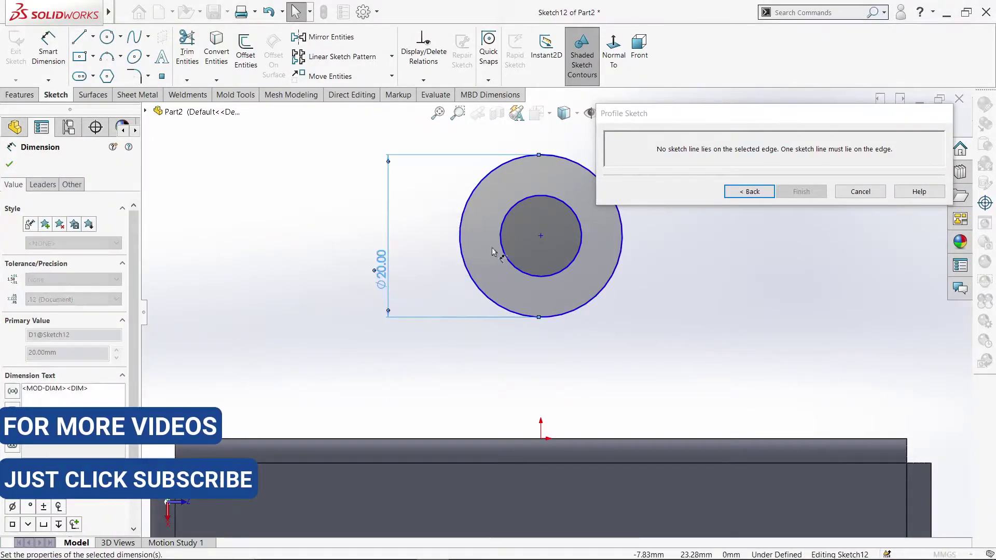
click(501, 245)
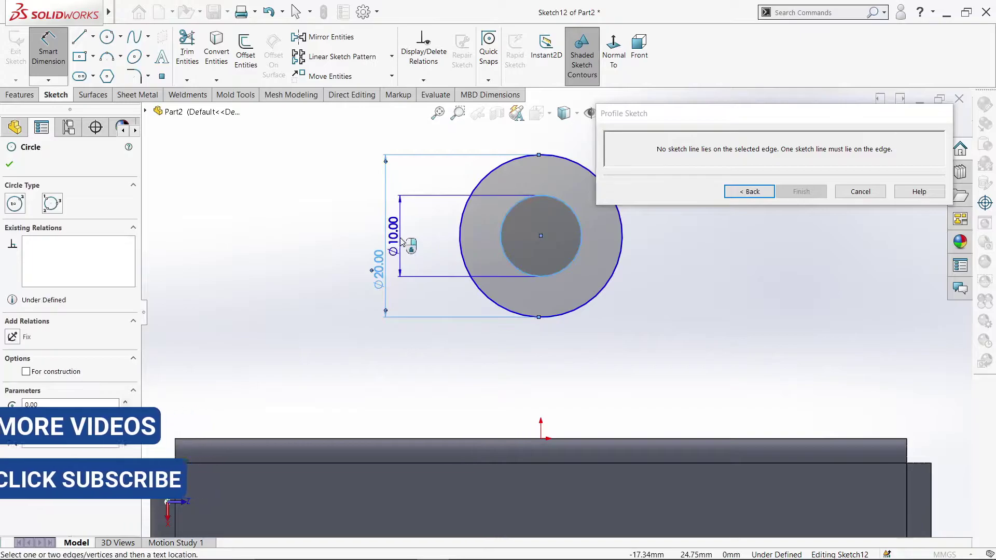
click(394, 234)
click(337, 220)
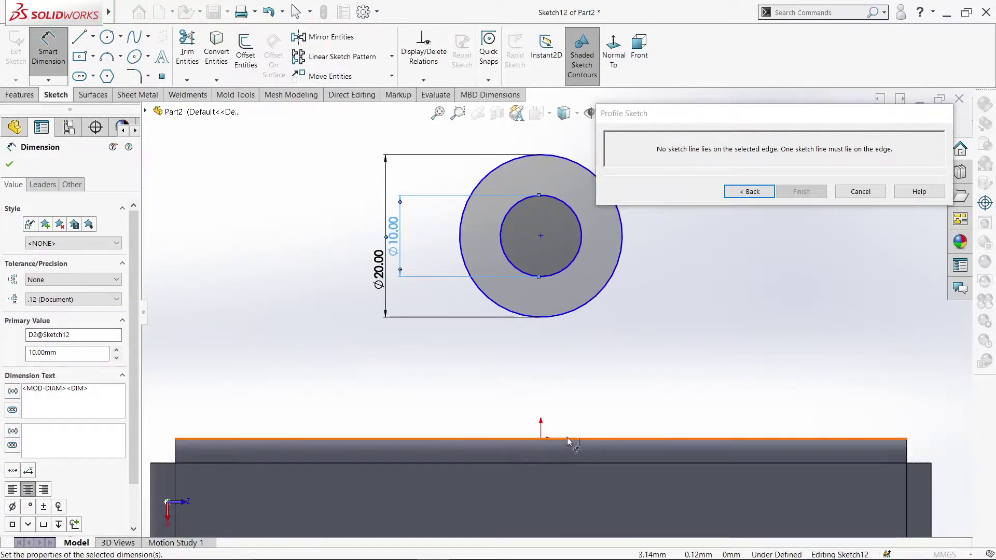
Dimension the circles' shared centre to the flange's attachment edge and set the distance to 20 mm.
click(552, 338)
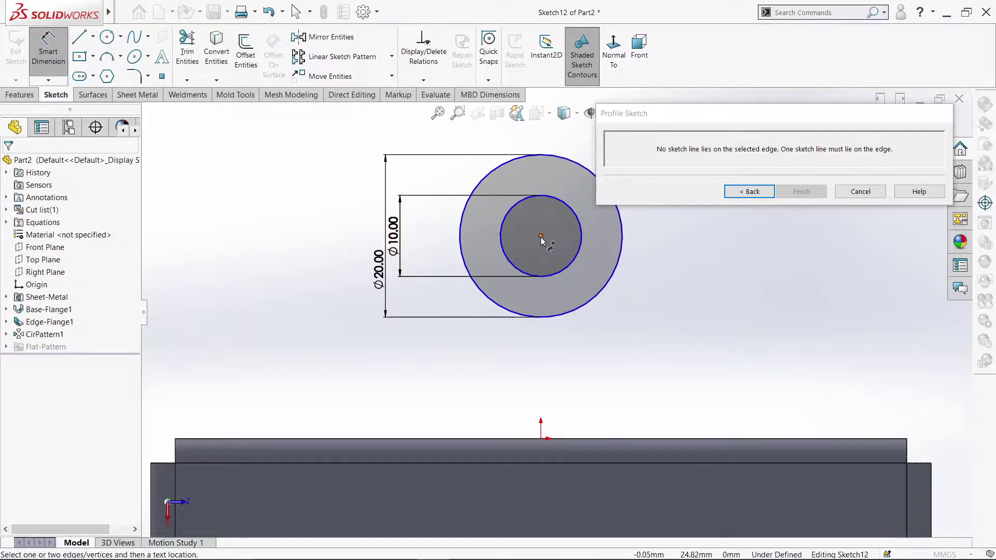
click(540, 237)
click(542, 440)
click(210, 325)
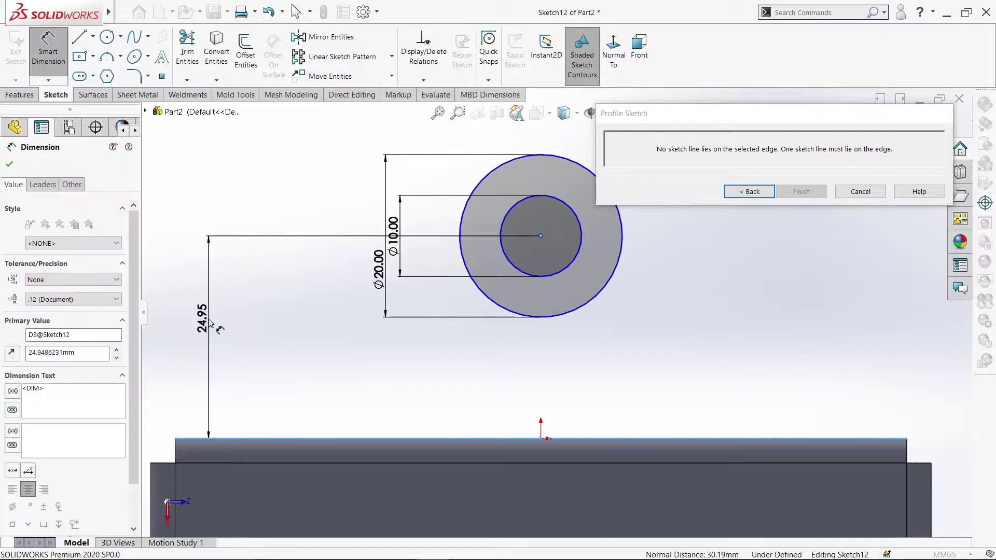
key(Escape)
key(Escape)
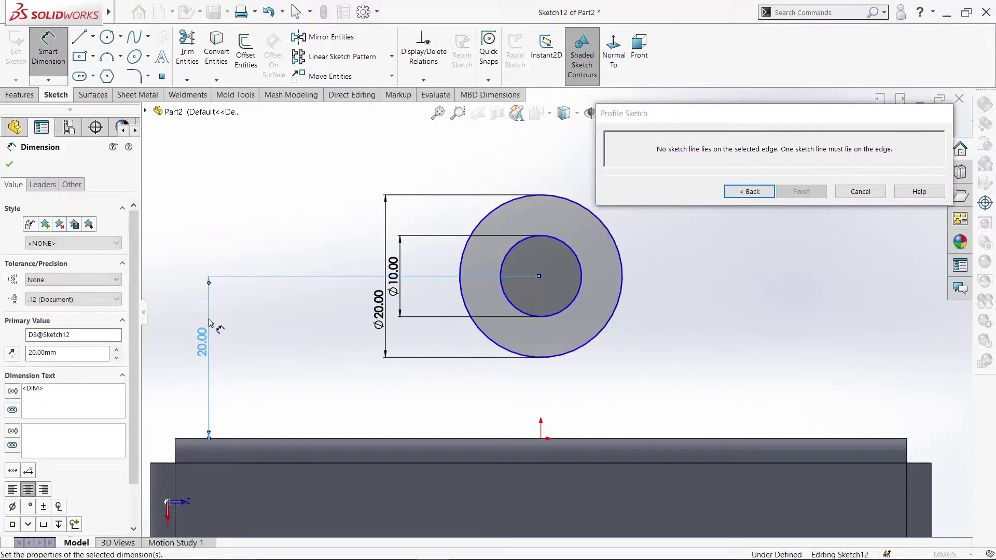
Draw connected lines from one side of the outer circle down to the wall edge, along it, and up to the circle's opposite side.
click(79, 36)
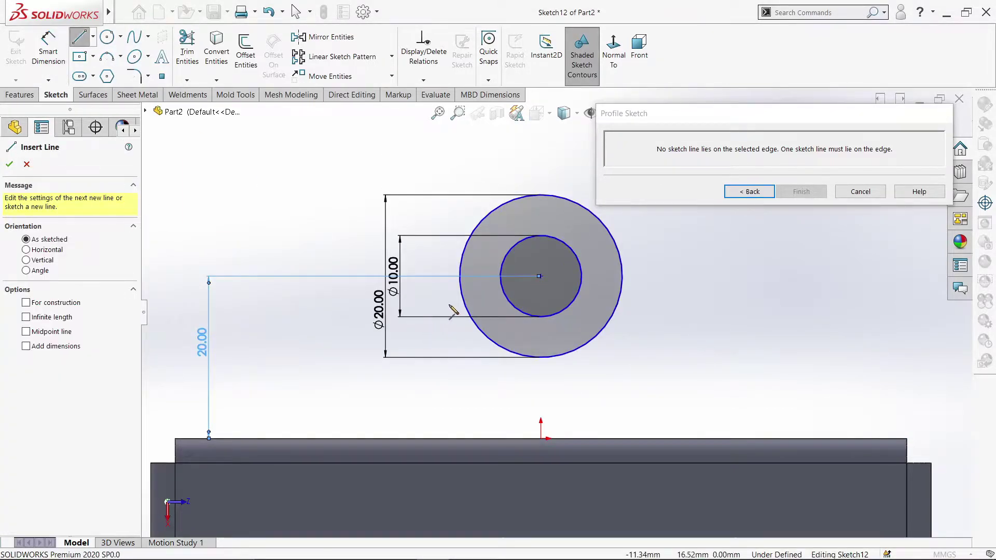
click(460, 277)
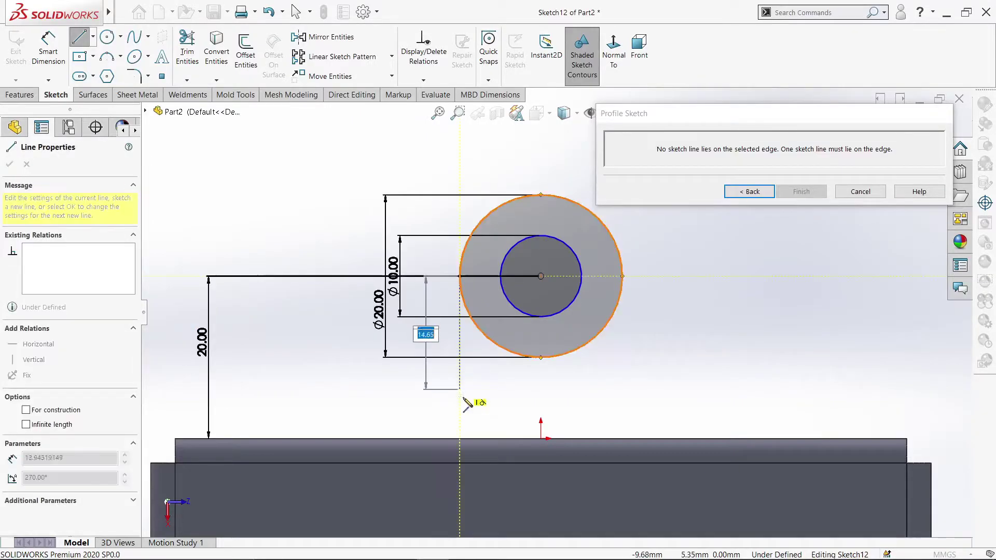
click(459, 439)
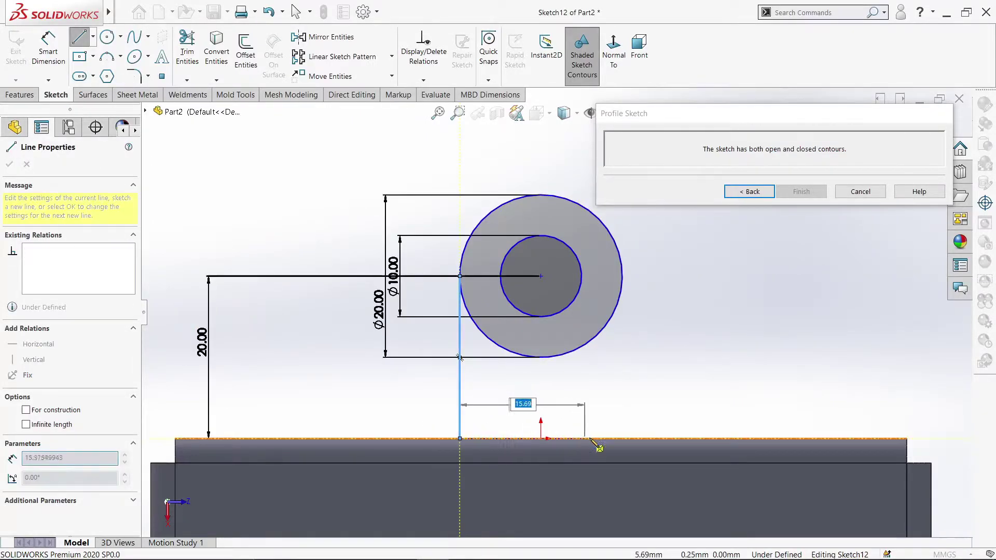
click(622, 438)
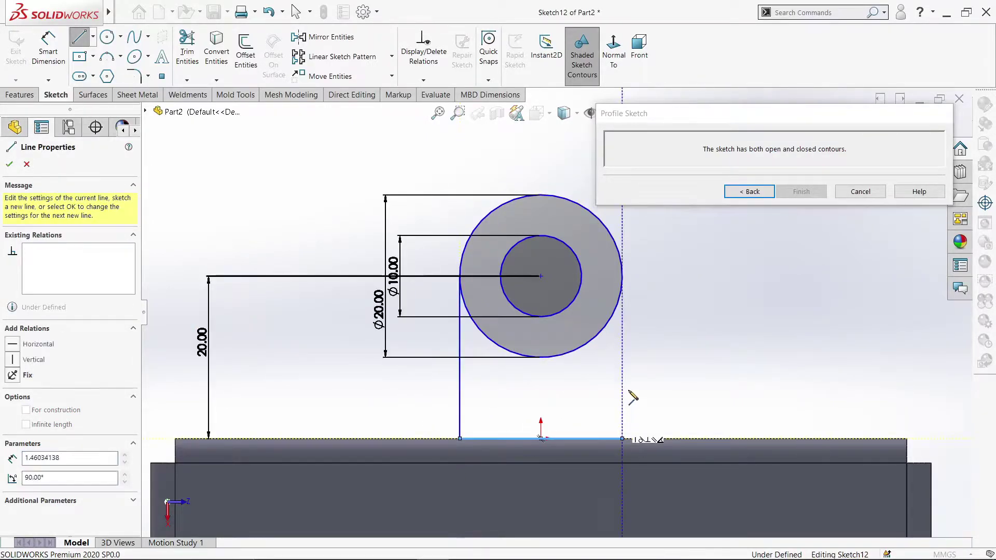
click(622, 277)
key(Escape)
Convert the inner circle to construction geometry and trim away the lower half of the outer circle.
click(580, 268)
click(625, 231)
click(677, 286)
click(184, 50)
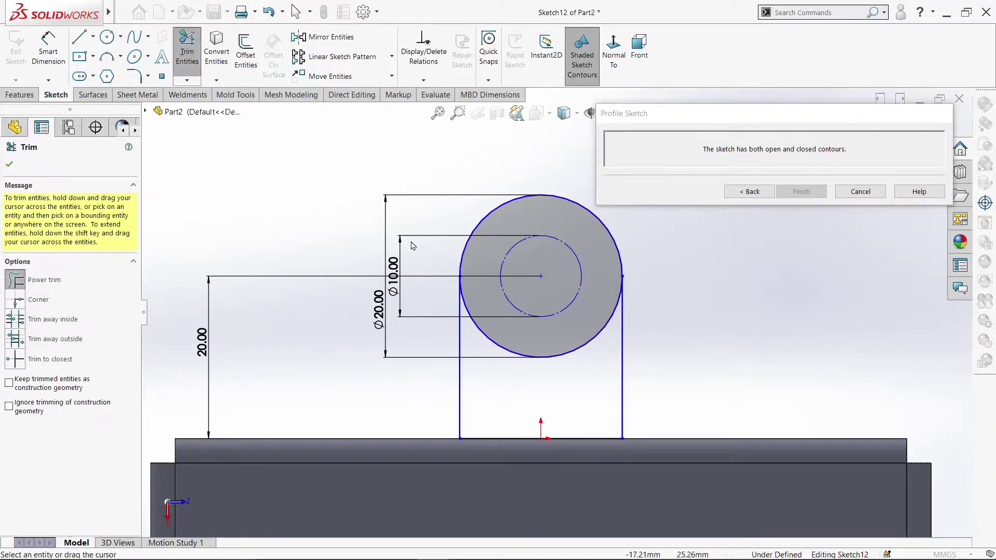
drag(527, 368, 530, 351)
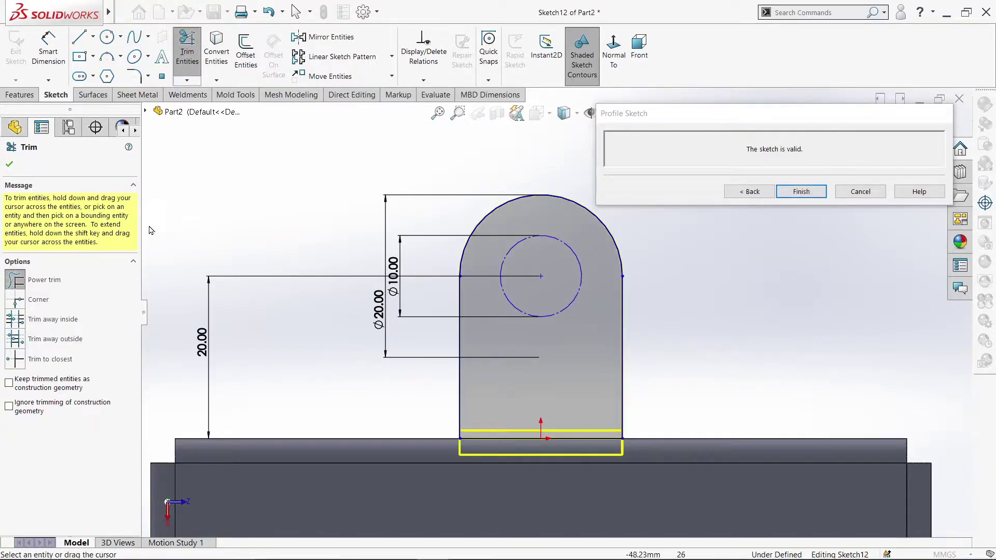
click(9, 165)
Reposition the 20 mm diameter dimension to the opposite side of the tab profile, away from the 10 mm dimension.
scroll(332, 258, up, 3)
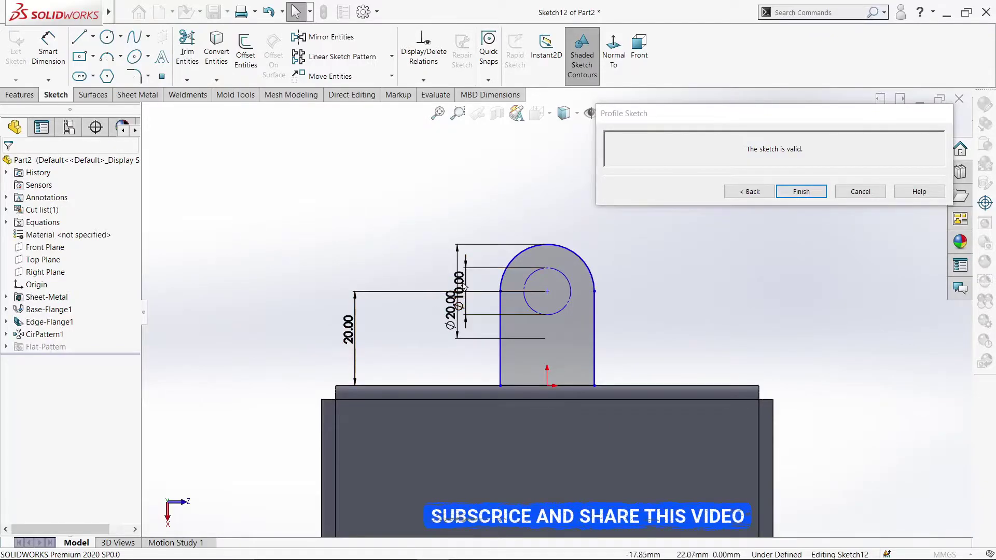
drag(450, 310, 690, 304)
click(460, 227)
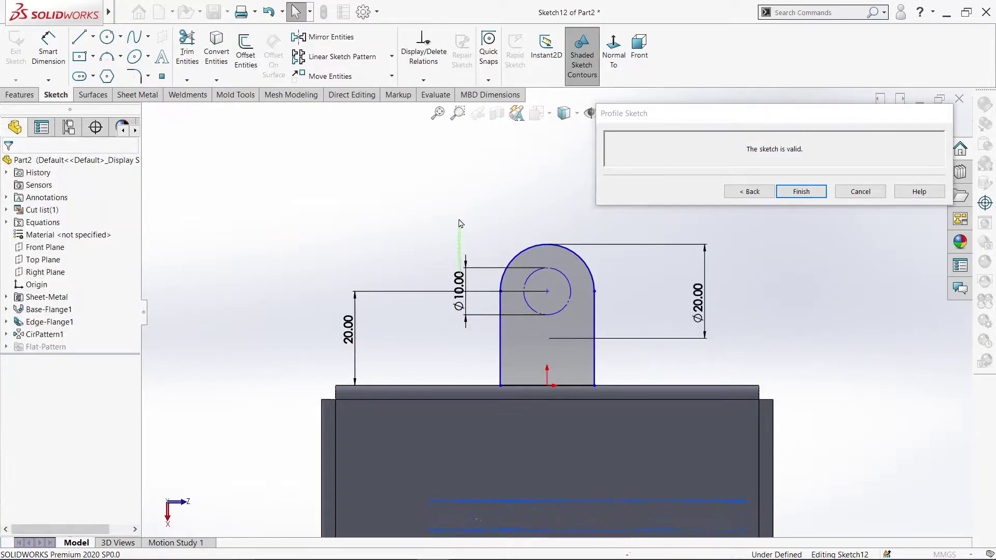
drag(462, 280, 424, 190)
click(423, 209)
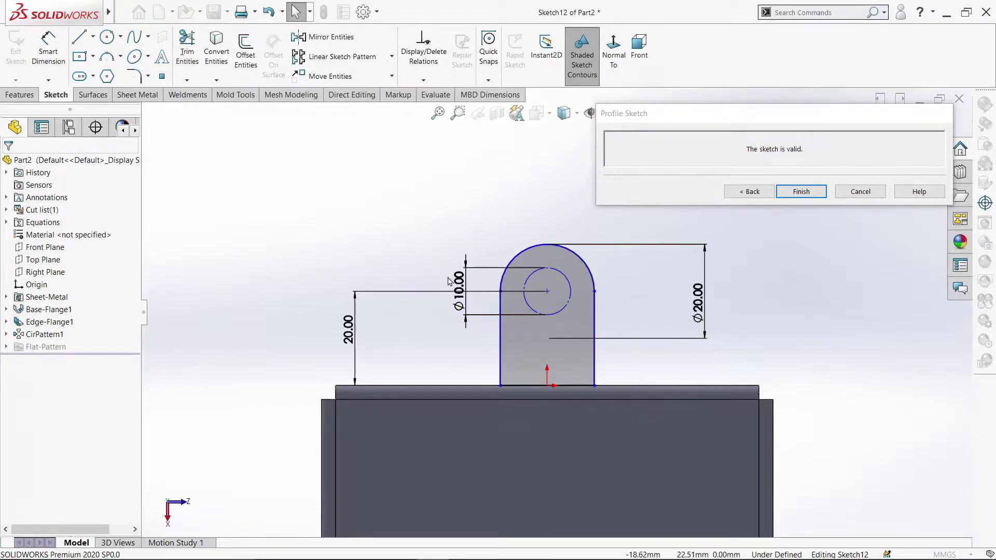
Finish the profile sketch to create the rounded edge-flange tab.
click(800, 196)
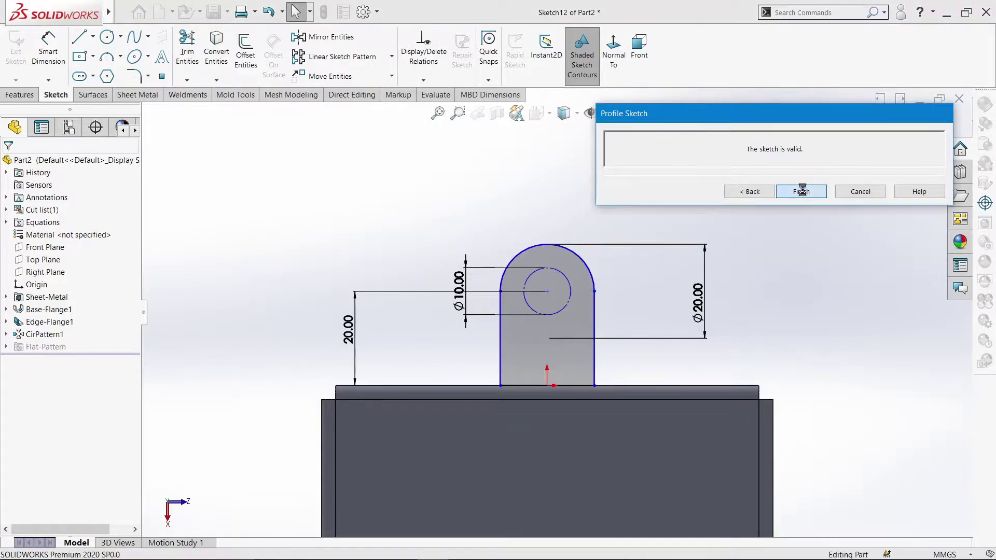
click(458, 193)
middle_drag(458, 194, 380, 493)
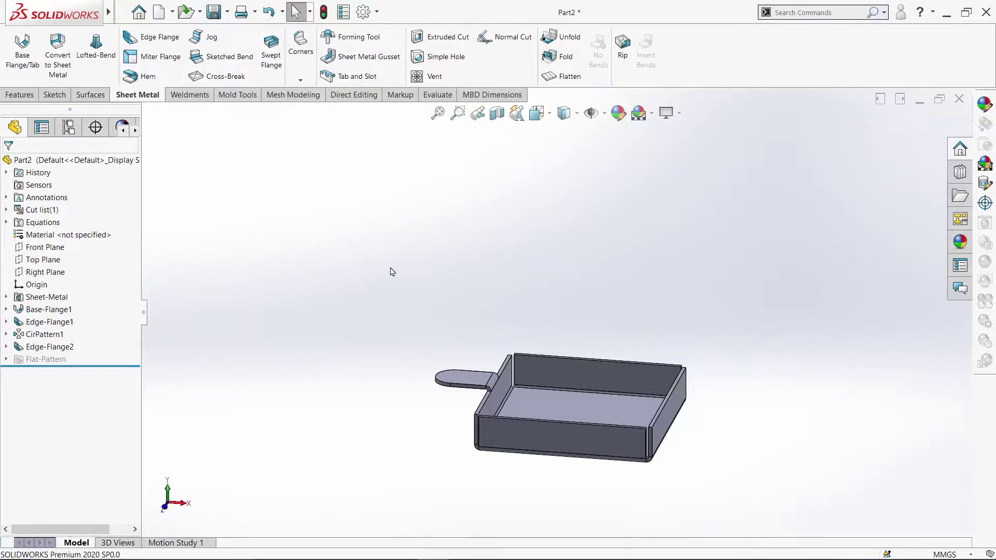
Circular-pattern the rounded tab flange about the plate's inner face with 4 equally spaced instances over 360°.
click(20, 95)
click(369, 79)
click(400, 107)
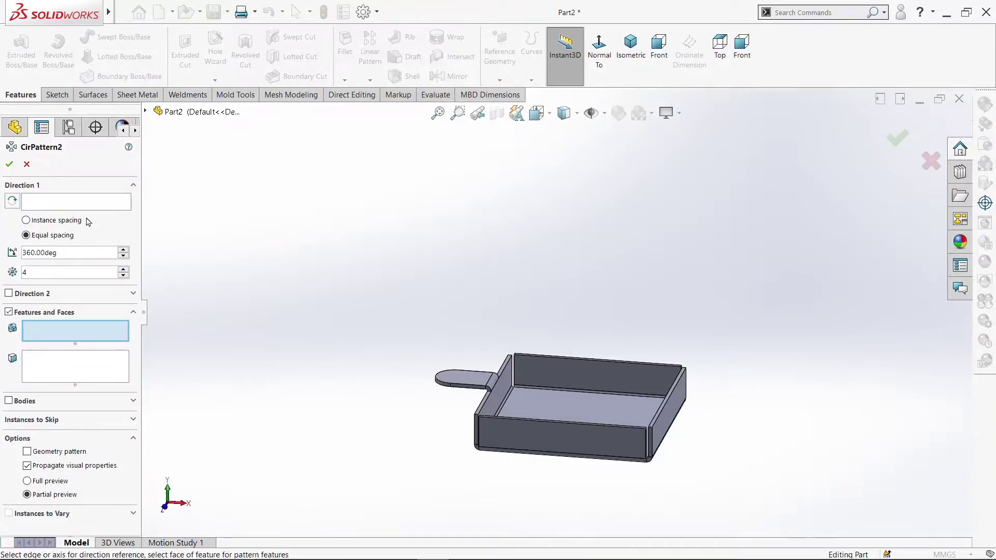
click(89, 205)
click(587, 407)
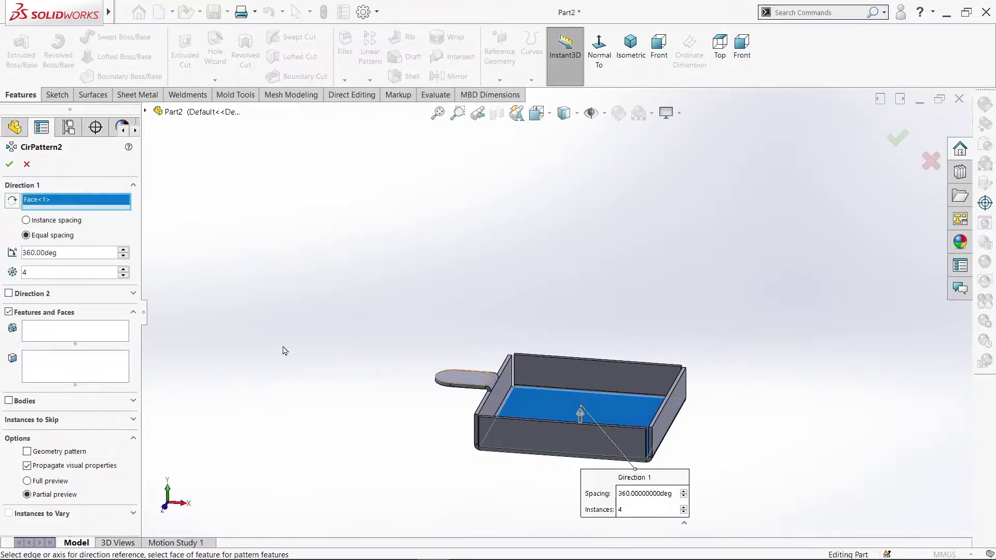
click(64, 340)
click(477, 382)
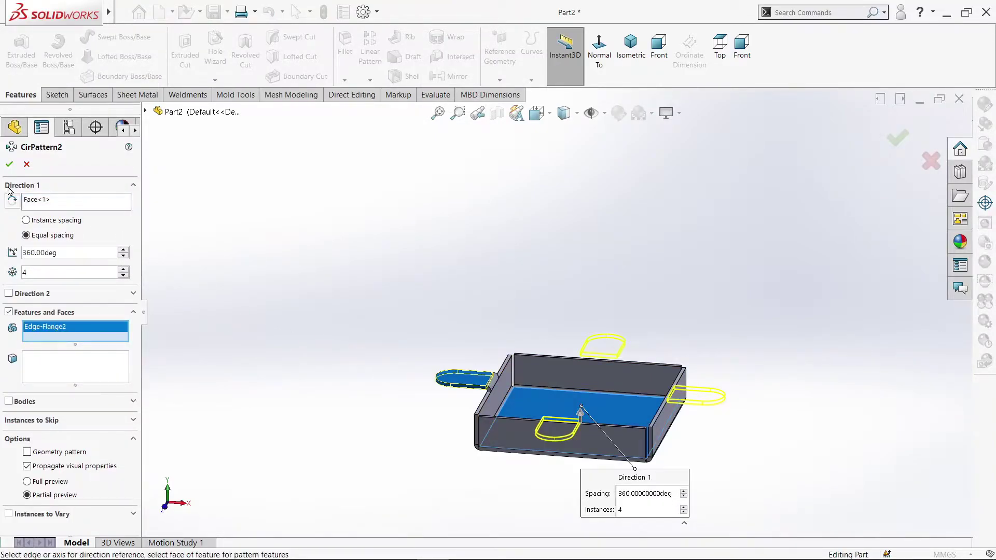
click(10, 165)
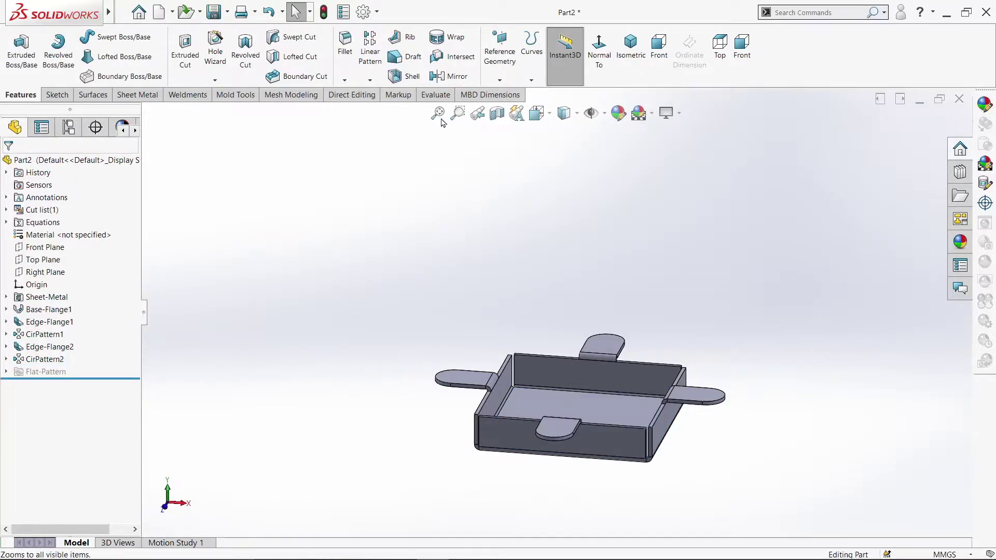
Start an extruded-cut sketch on the original tab's upper face and show the profile sketch of Edge-Flange2.
click(137, 94)
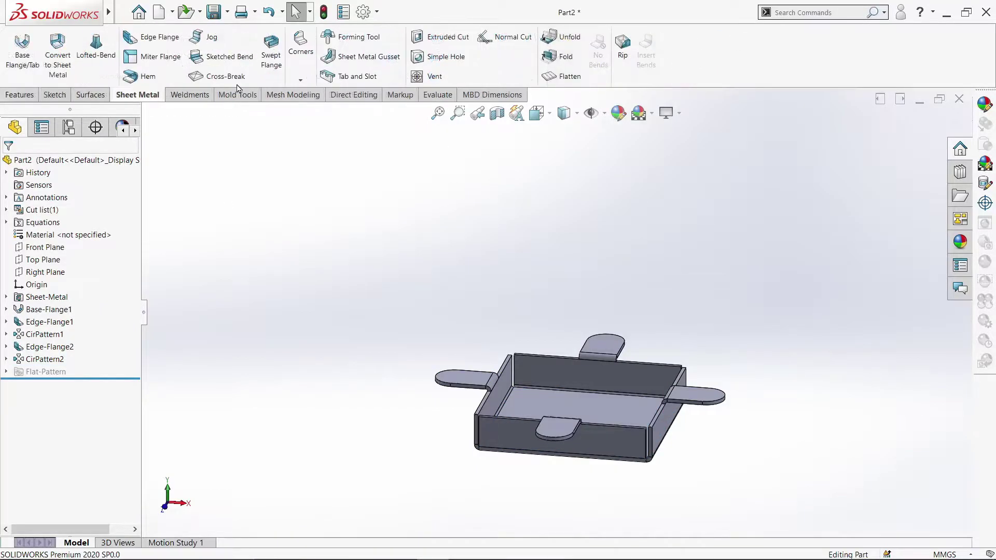
click(438, 42)
click(473, 387)
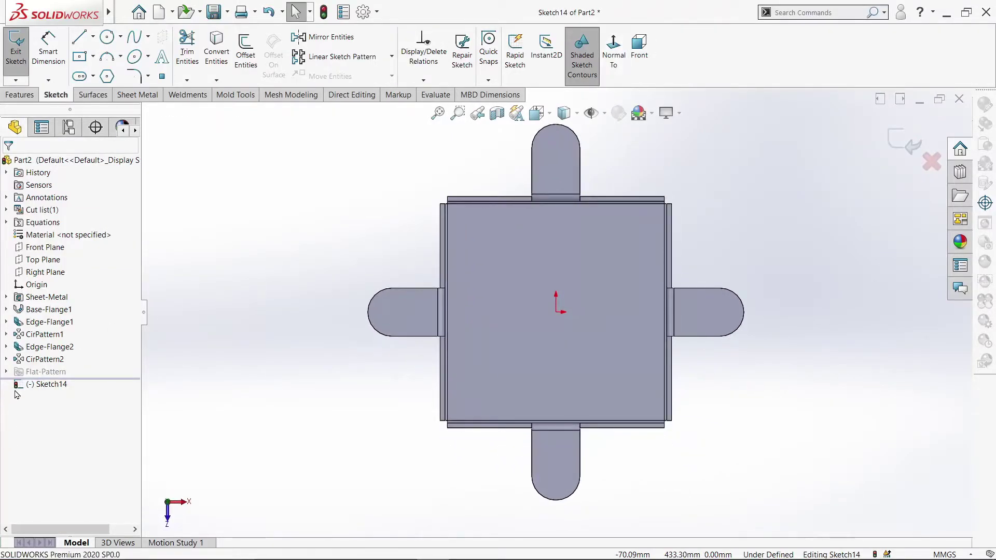
click(6, 347)
click(54, 358)
right_click(54, 360)
click(59, 343)
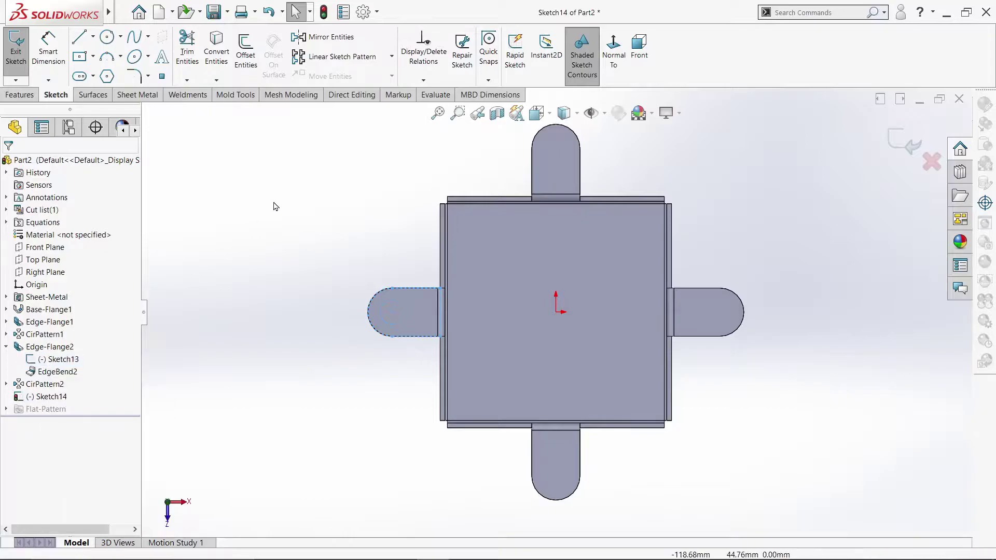
Convert the profile sketch's 10 mm construction circle into the cut sketch, and hide the profile sketch again.
click(216, 50)
click(401, 308)
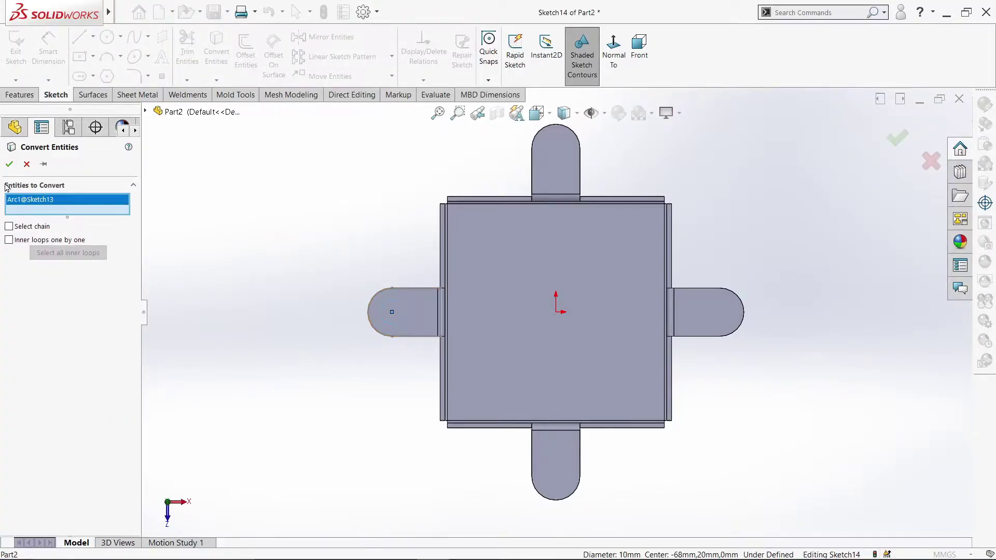
click(9, 164)
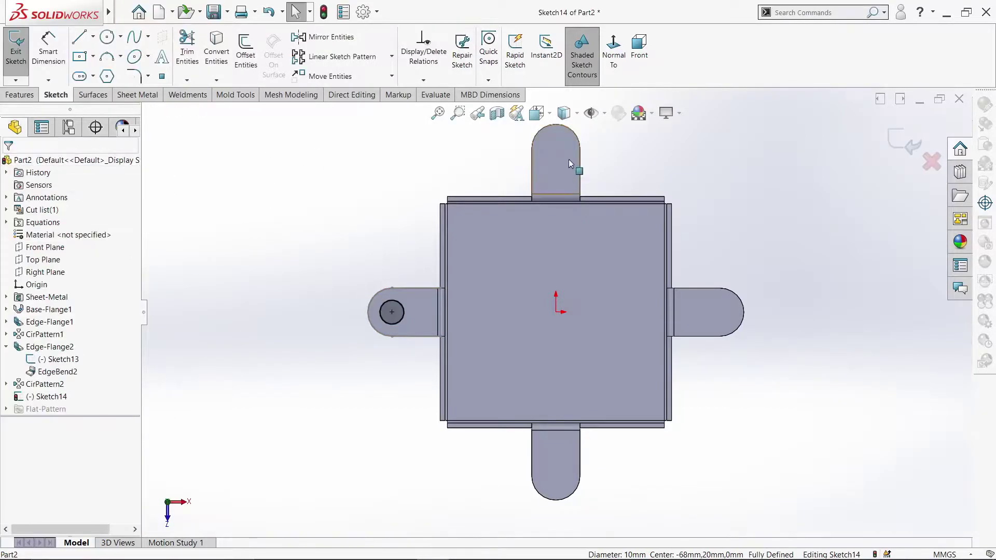
right_click(48, 360)
click(60, 344)
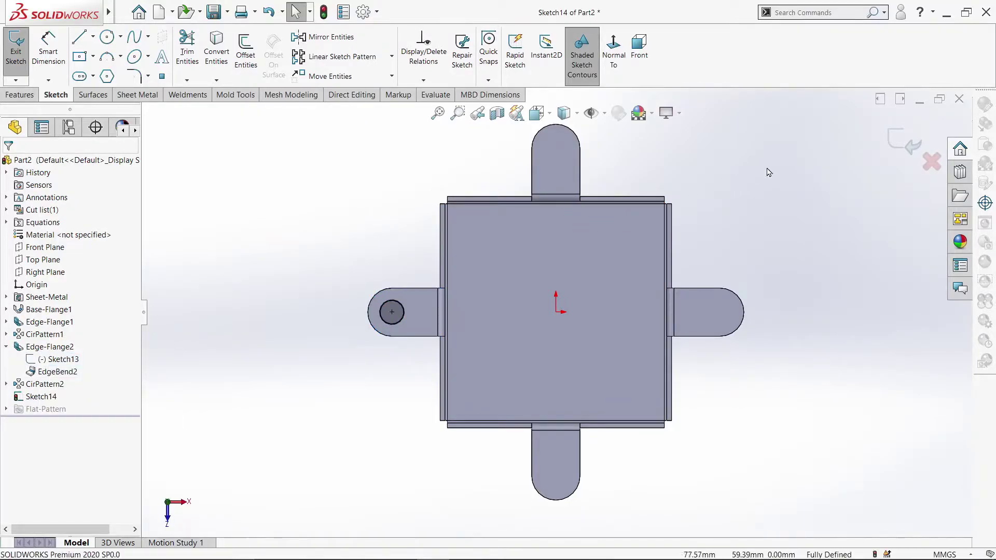
Cut the circle through the tab as a blind normal cut linked to the sheet thickness.
click(896, 142)
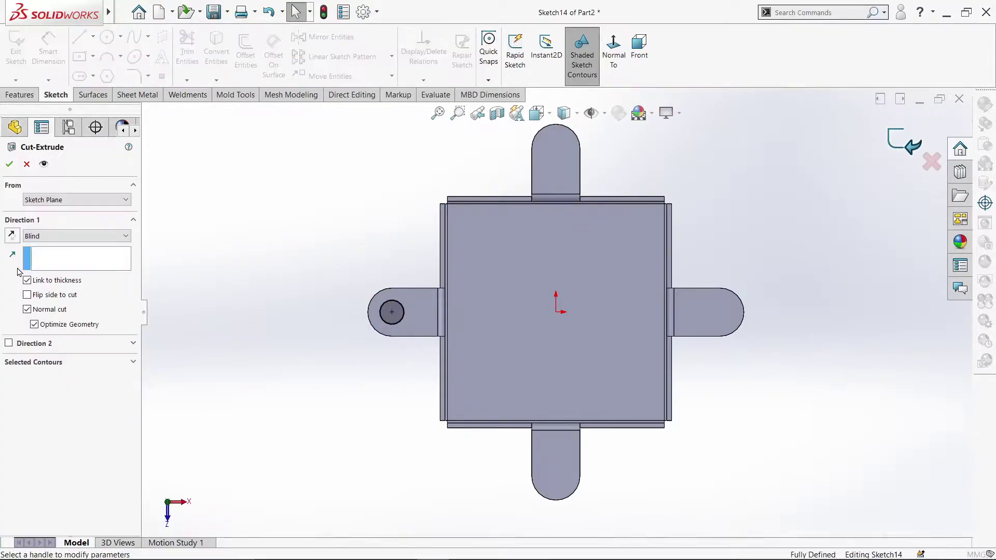
click(9, 164)
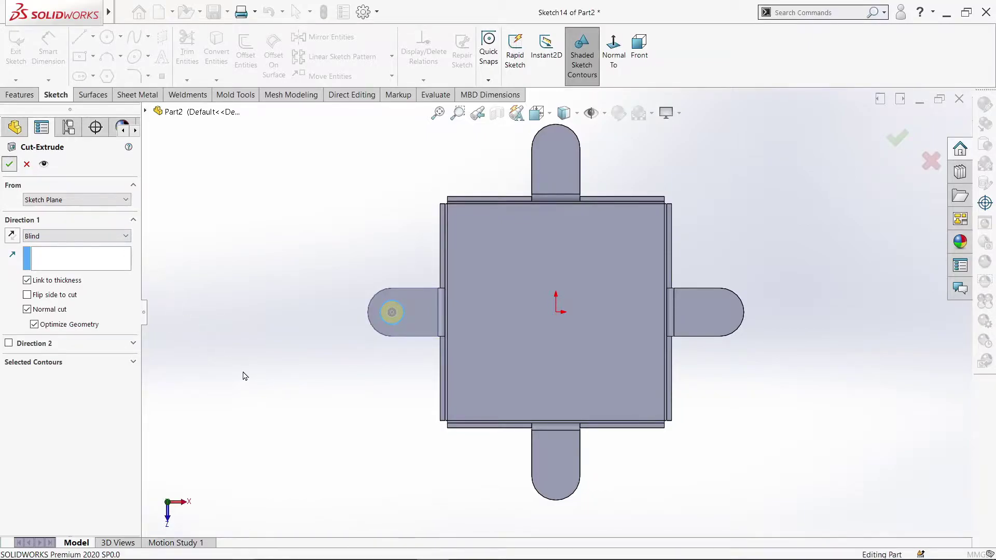
middle_drag(333, 445, 331, 285)
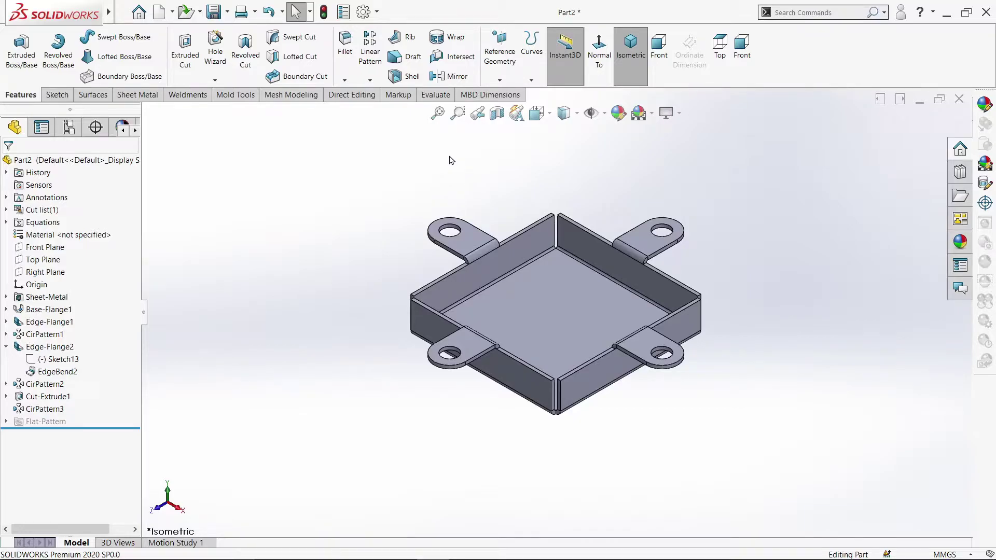
Start a sketch on the base's inner face and draw two concentric circles about the origin, about 13 mm and 77 mm in diameter.
click(558, 329)
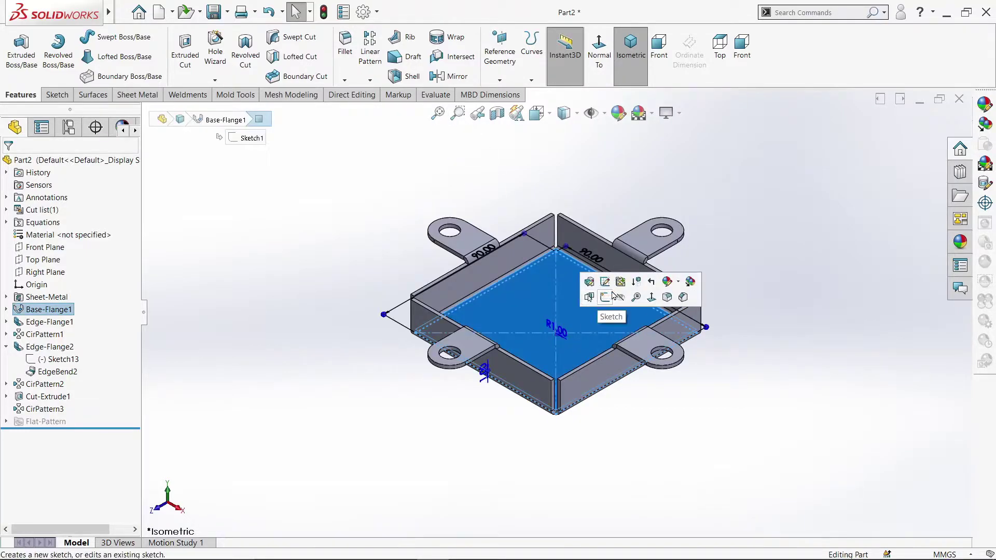
click(609, 300)
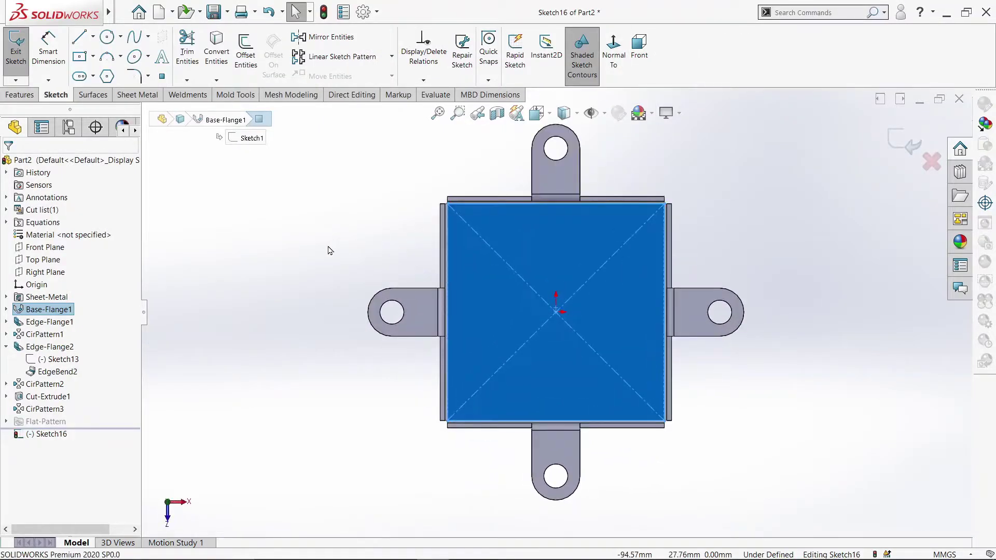
click(107, 36)
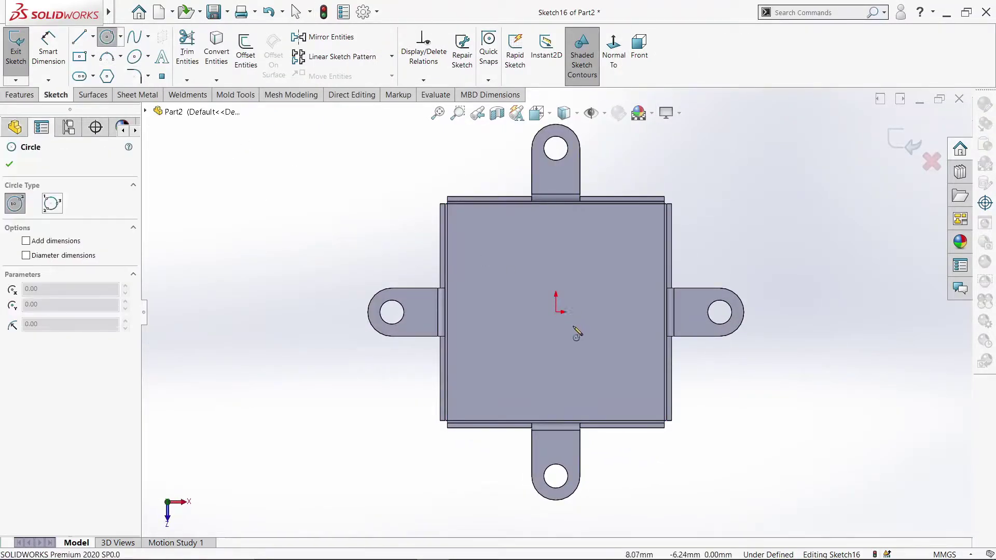
drag(556, 312, 557, 327)
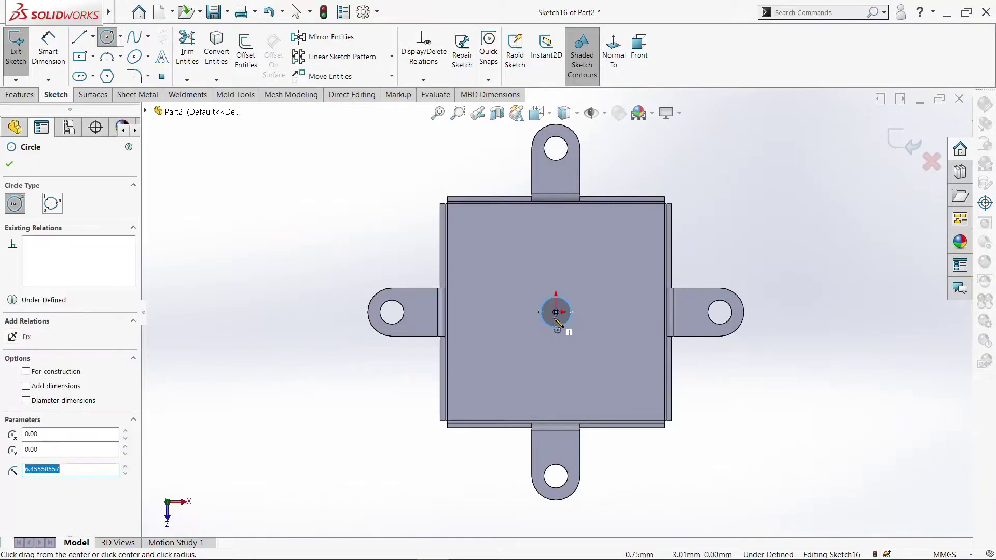
click(556, 312)
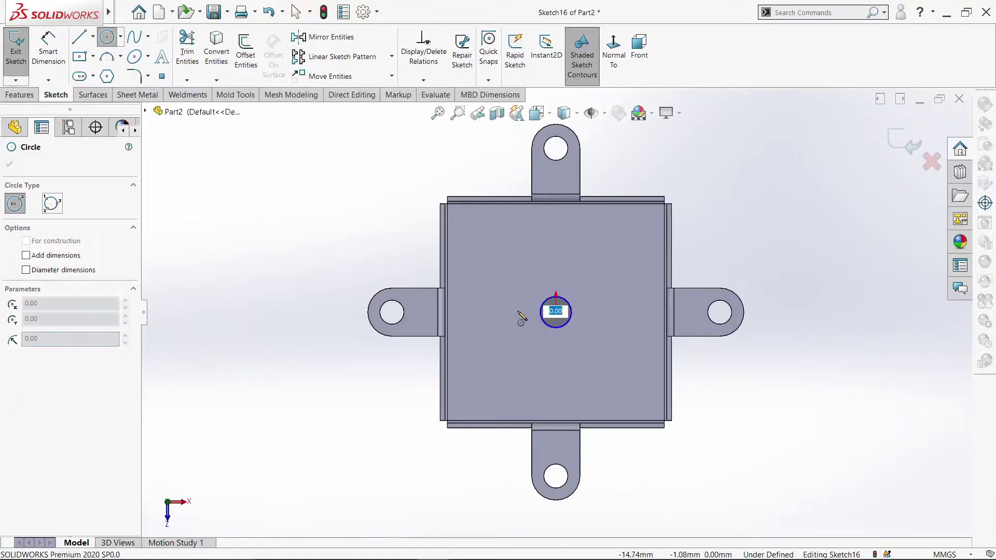
click(462, 312)
key(Escape)
Dimension the small central circle's diameter as 13 mm.
click(50, 56)
click(571, 310)
click(736, 249)
text(10)
key(Return)
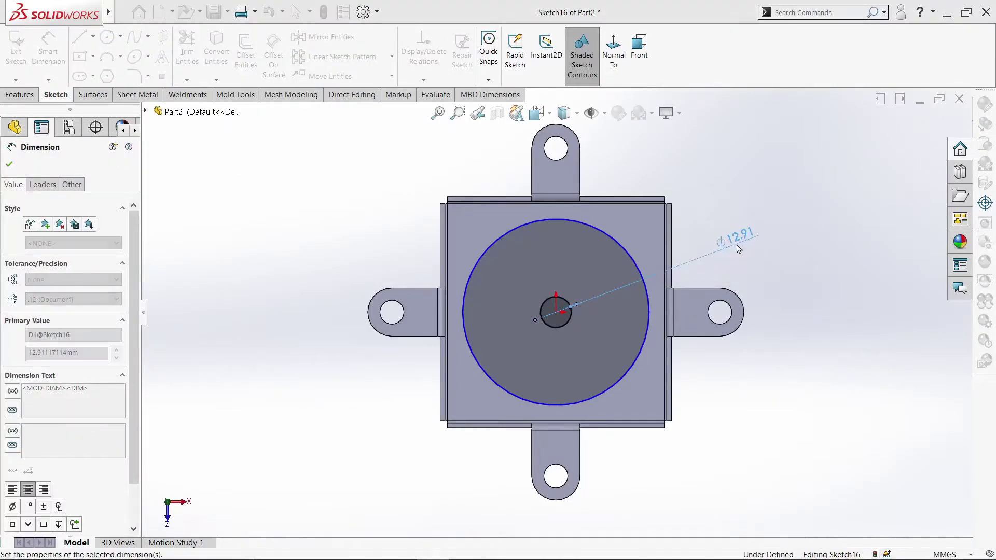
Dimension the larger concentric circle's diameter as 29 mm.
click(639, 267)
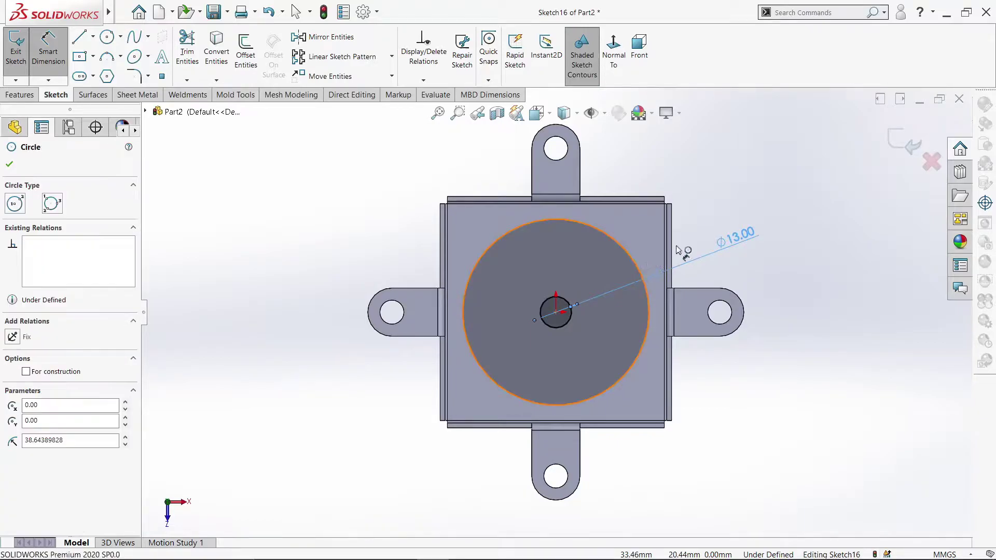
click(719, 217)
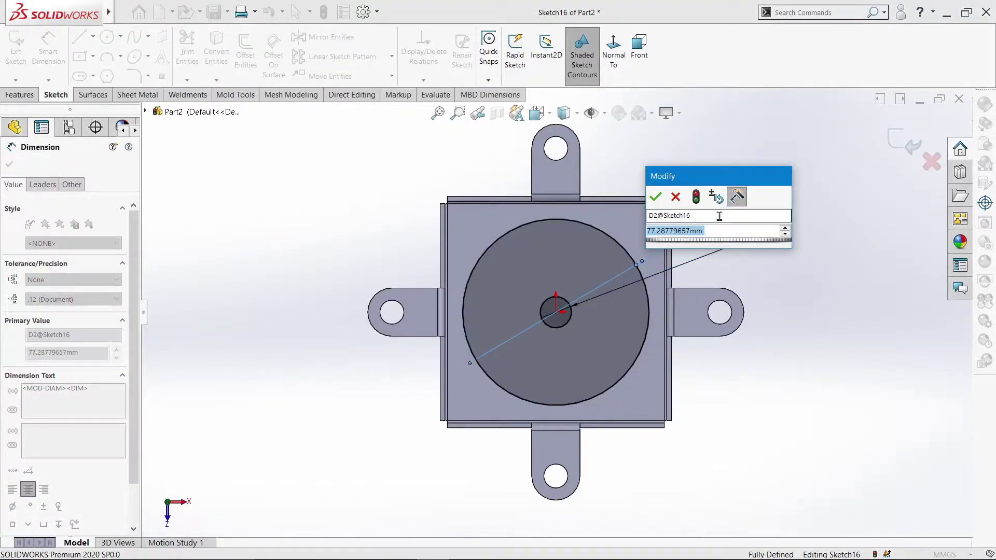
text(29)
key(Return)
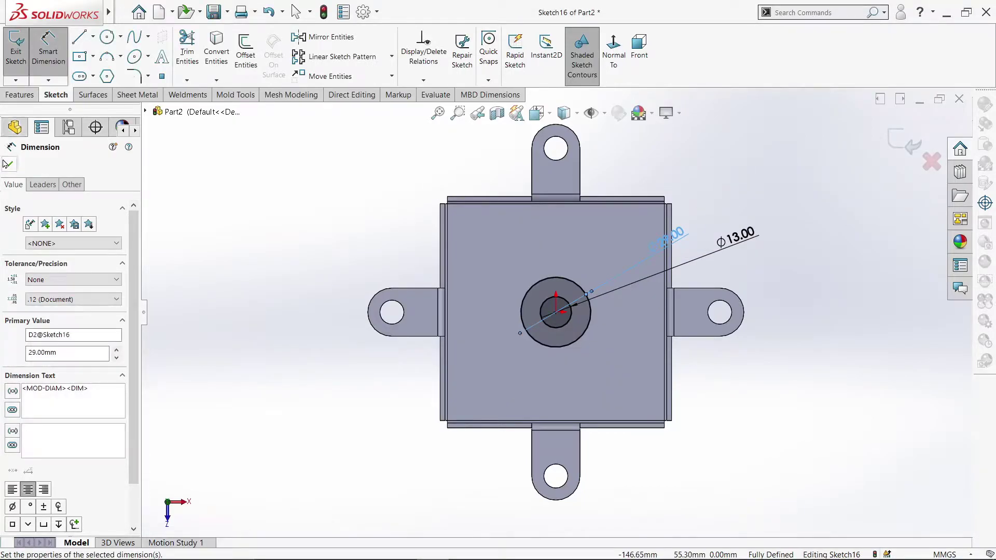
click(6, 165)
Sketch a third circle about 45 mm in diameter, centred on the origin outside the 29 mm circle.
click(118, 43)
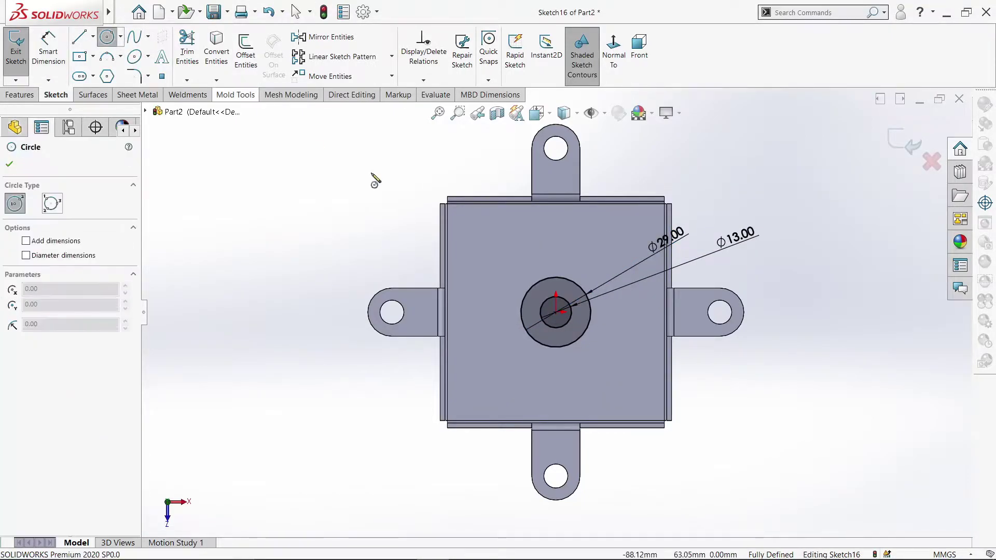
click(555, 313)
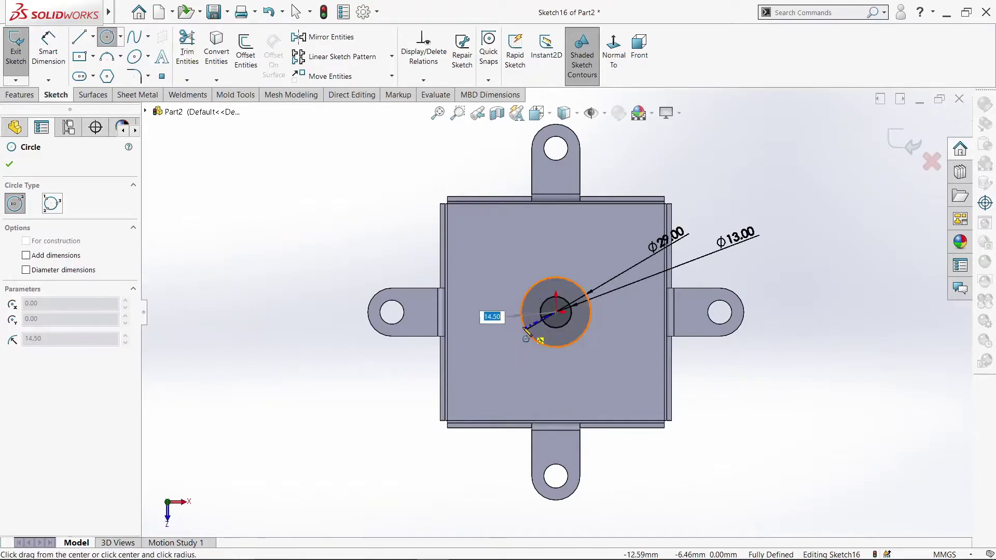
right_click(503, 297)
click(520, 305)
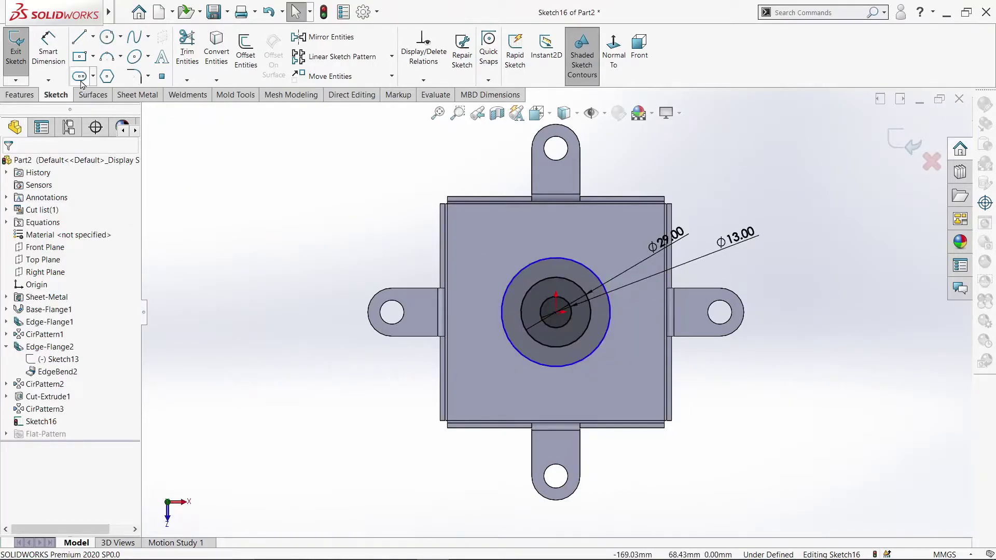
Dimension the third concentric circle's diameter as 47 mm.
click(57, 51)
click(550, 258)
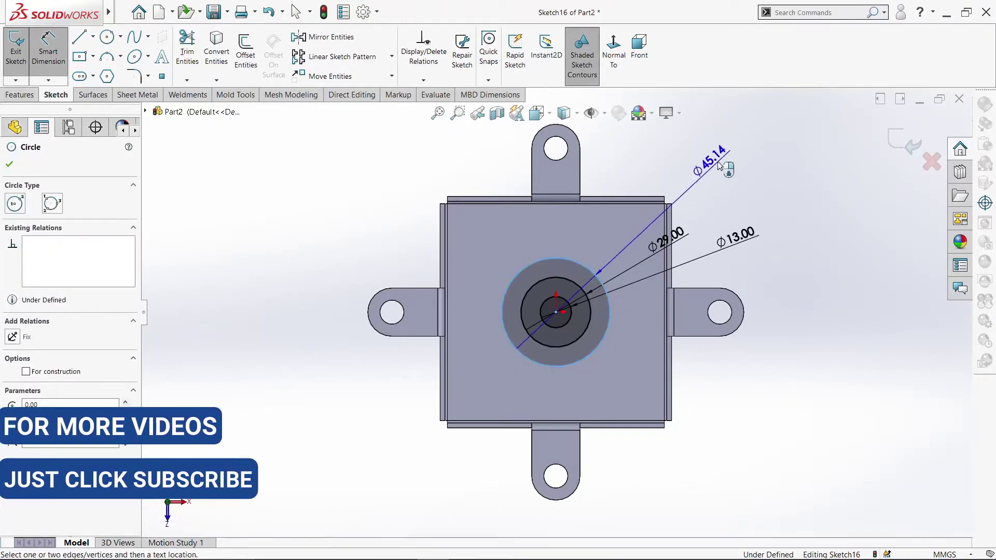
click(736, 139)
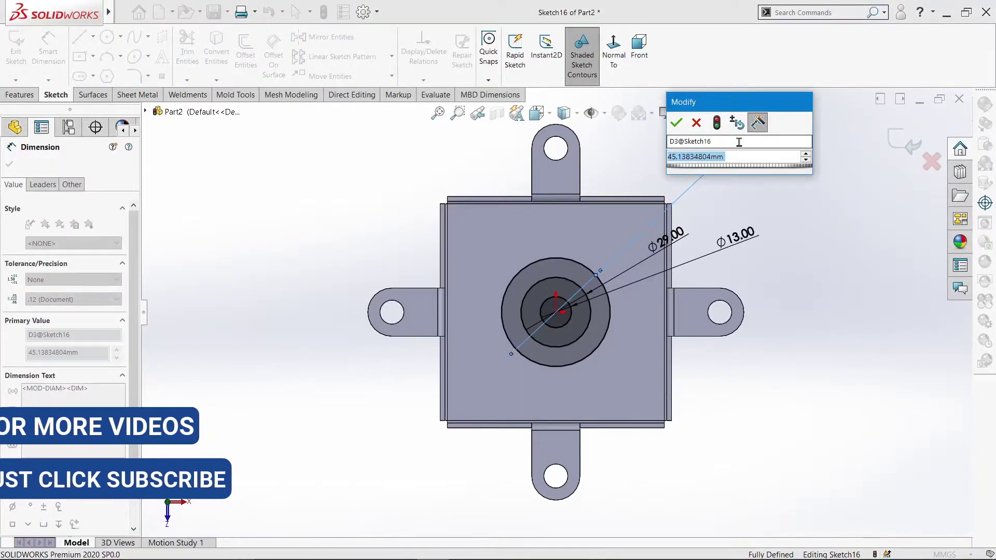
text(47)
key(Return)
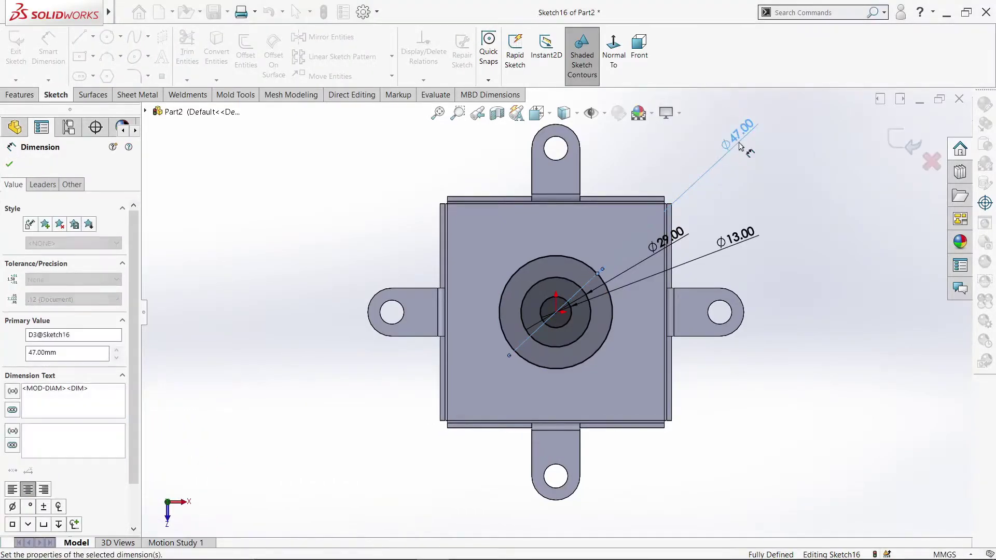
click(9, 164)
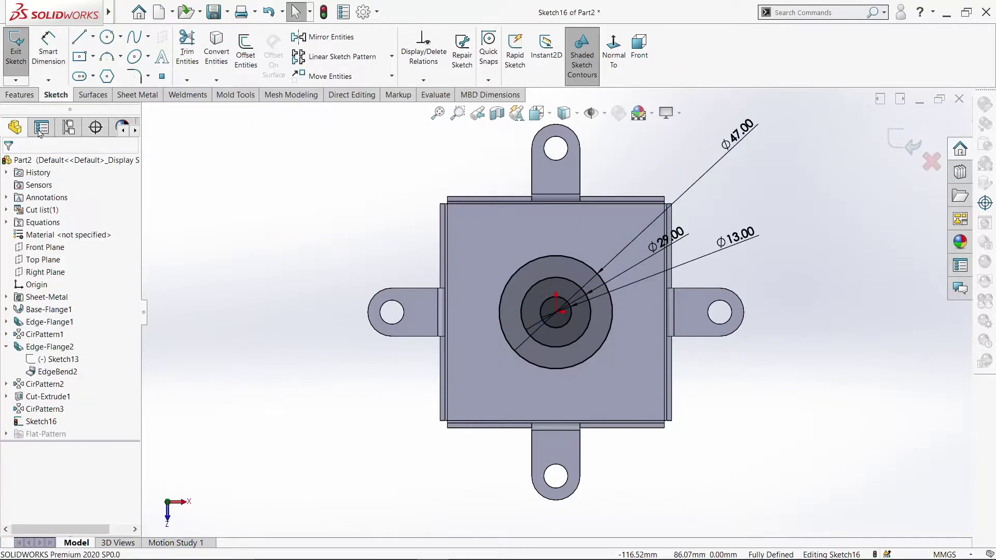
Sketch two more circles centred on the origin outside the 47 mm circle, about 69 mm and 84 mm in diameter.
click(107, 37)
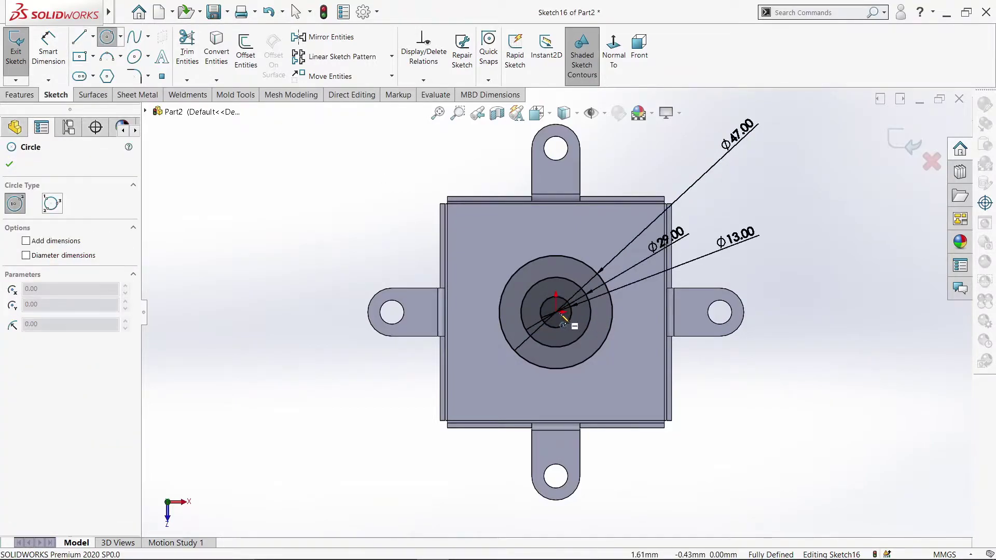
click(556, 312)
click(483, 278)
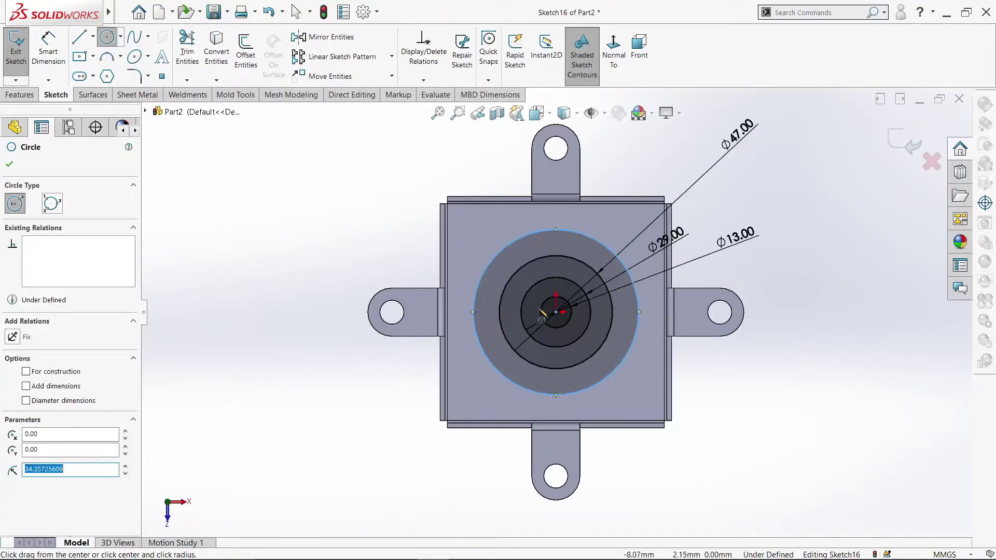
click(555, 312)
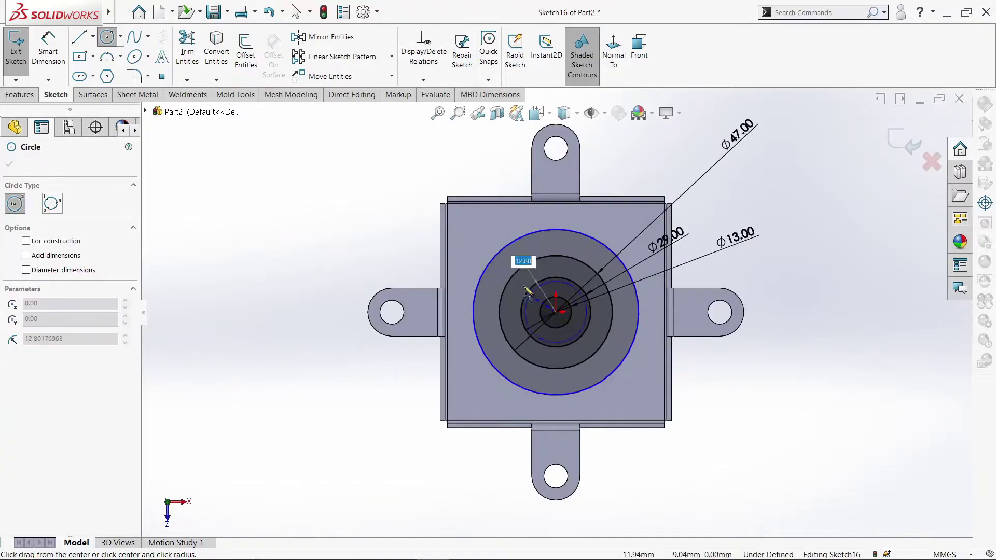
click(491, 236)
key(Escape)
key(Escape)
Dimension the fourth circle, just outside the 47 mm one, with a diameter of 64 mm.
click(48, 47)
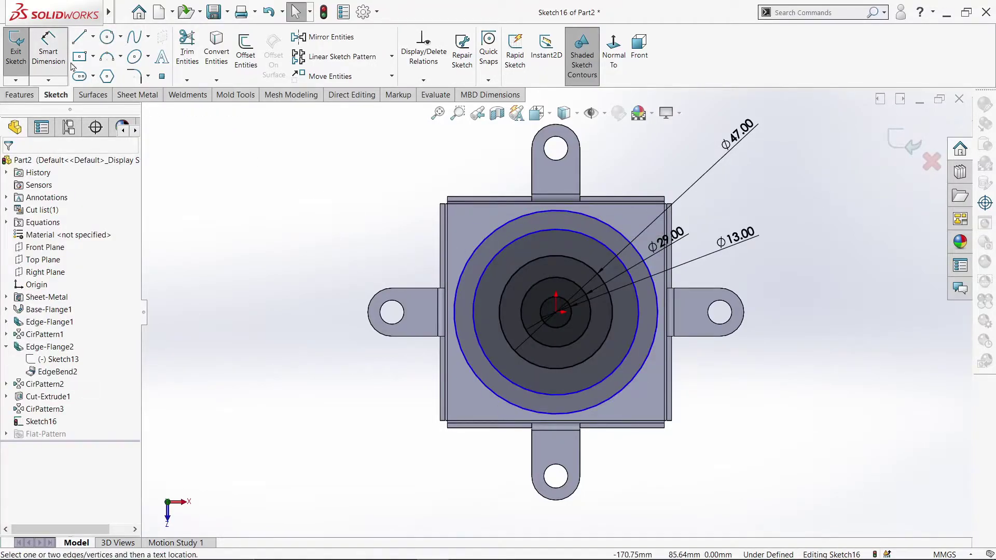
click(471, 298)
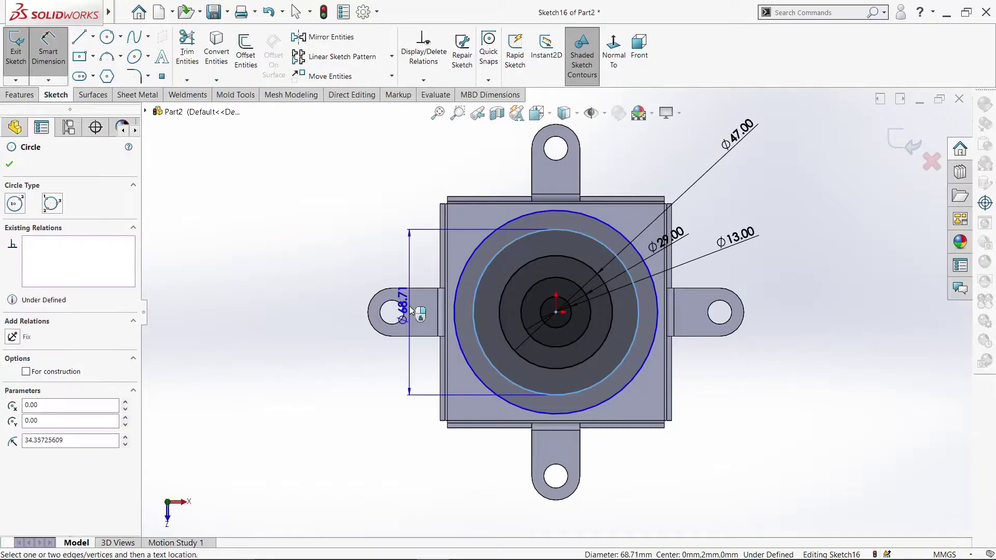
click(409, 306)
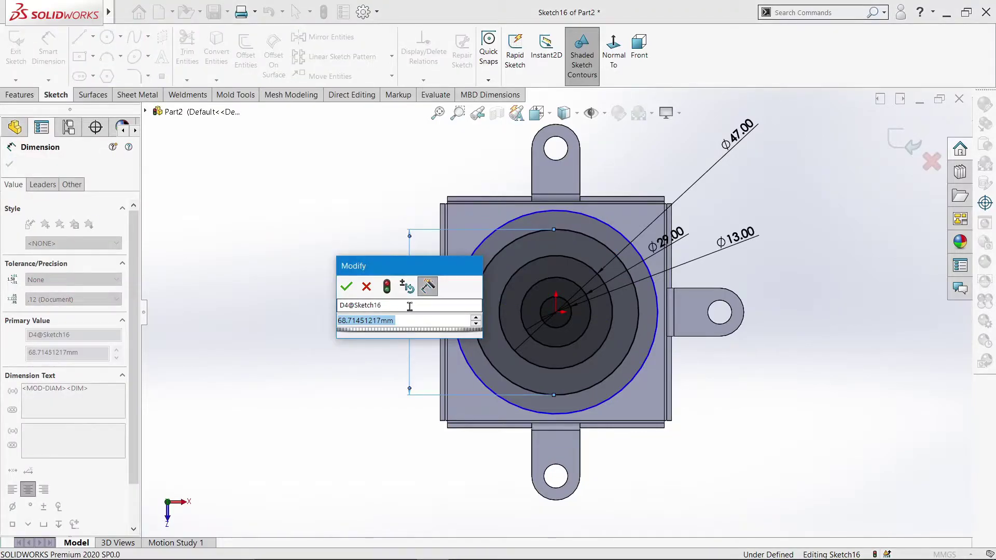
text(64)
key(Return)
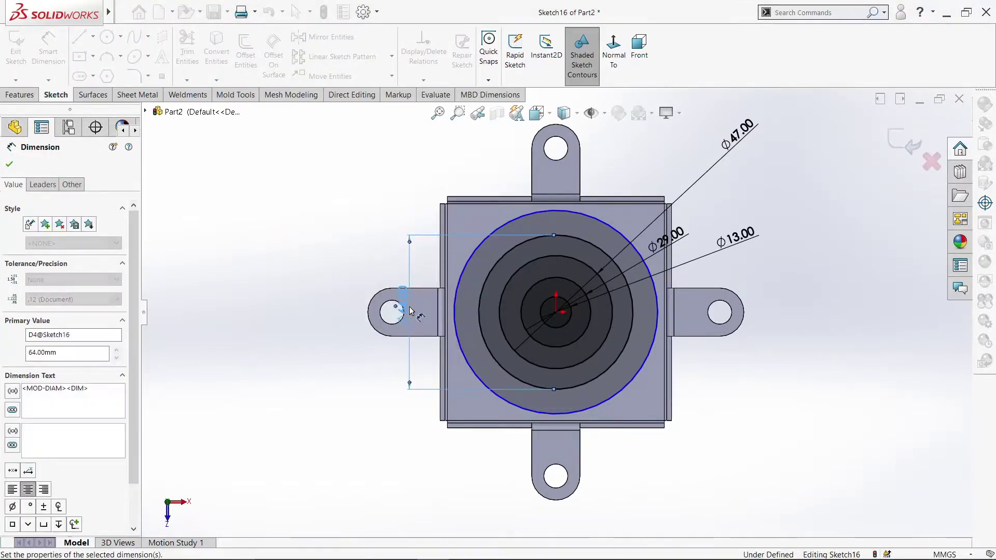
Dimension the outermost circle's diameter as 80 mm.
click(455, 293)
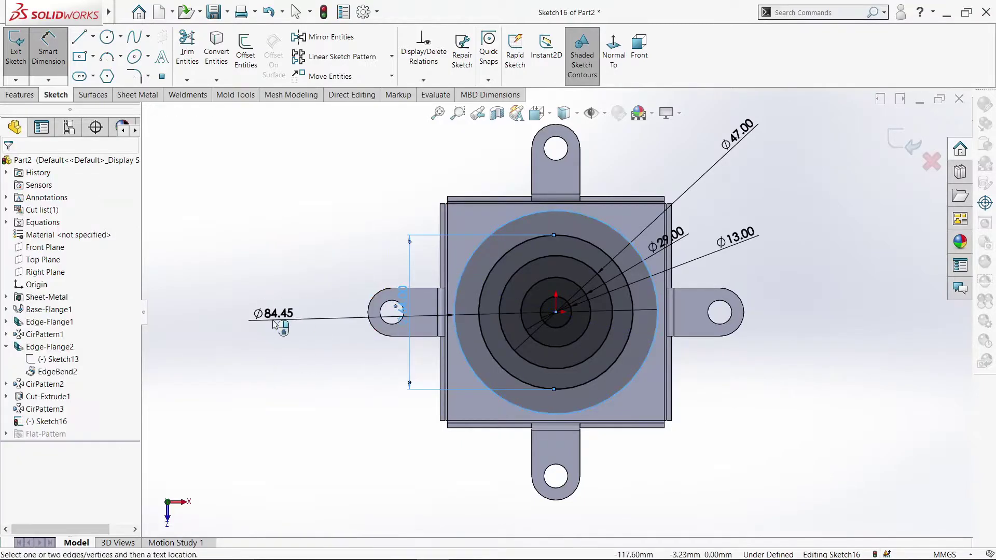
click(273, 321)
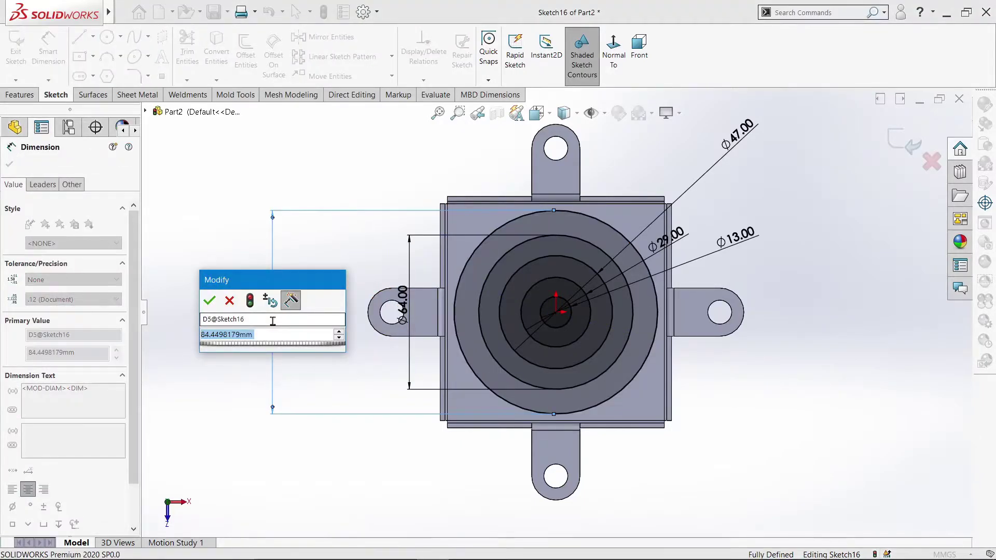
text(80)
key(Return)
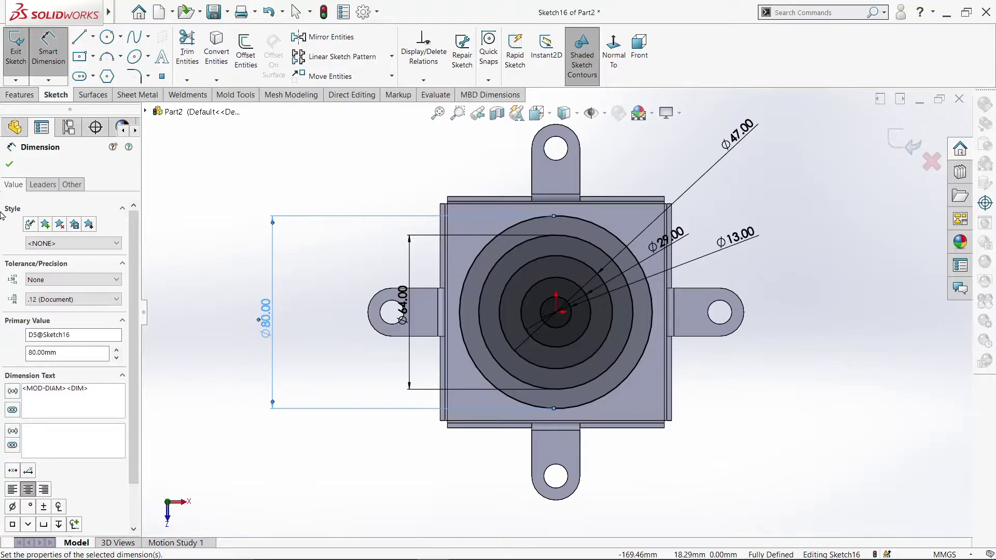
click(9, 164)
Sketch a roughly vertical line about 87 mm long through the circles' centre, extending past the outermost circle at both ends.
click(79, 37)
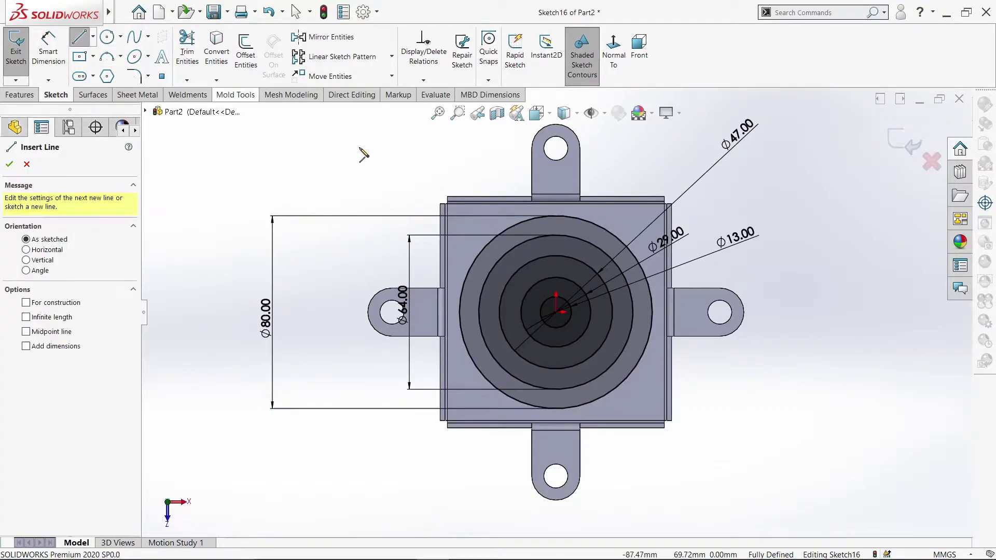
scroll(602, 291, down, 2)
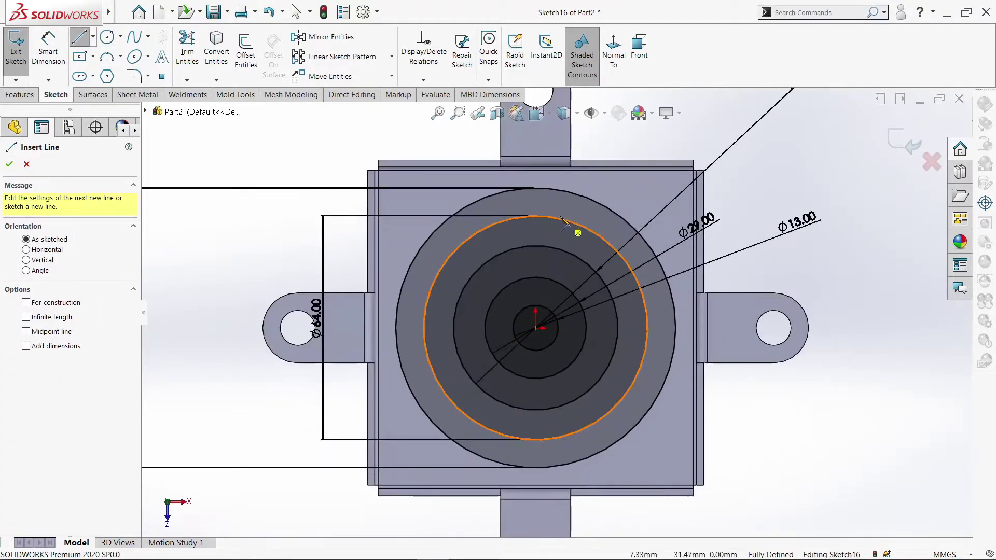
click(535, 178)
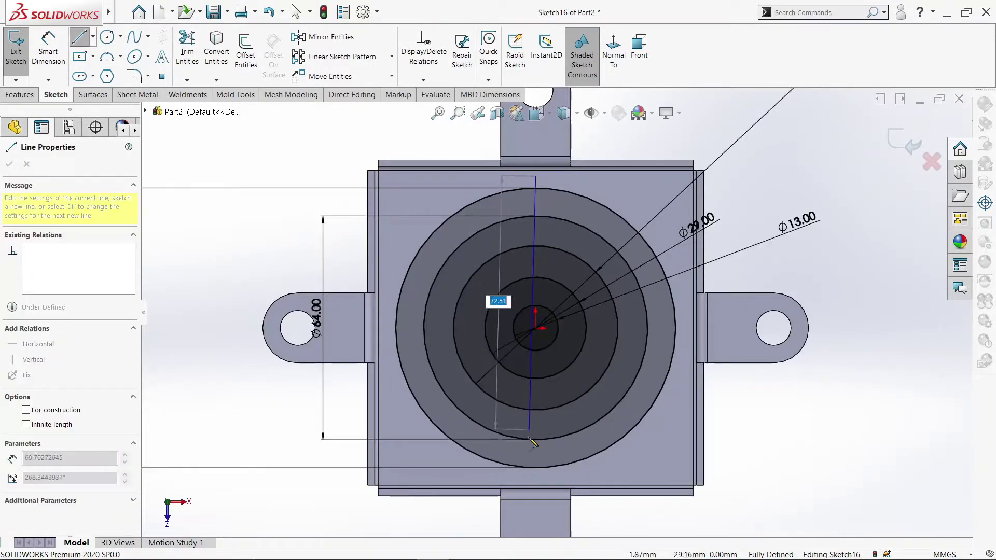
click(531, 482)
right_click(534, 400)
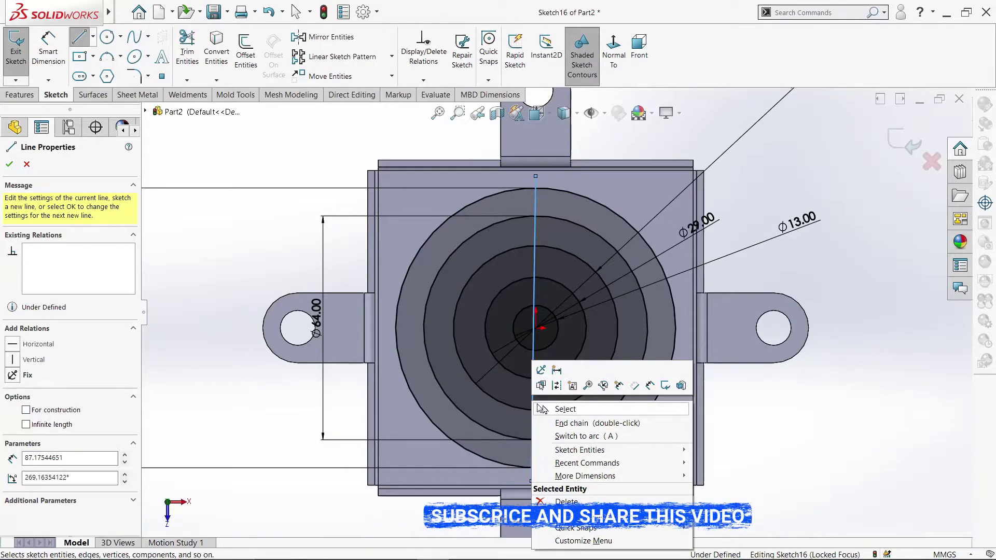
click(564, 409)
Sketch a horizontal line through the circles' centre, extending slightly past the outermost circle on both sides.
click(79, 36)
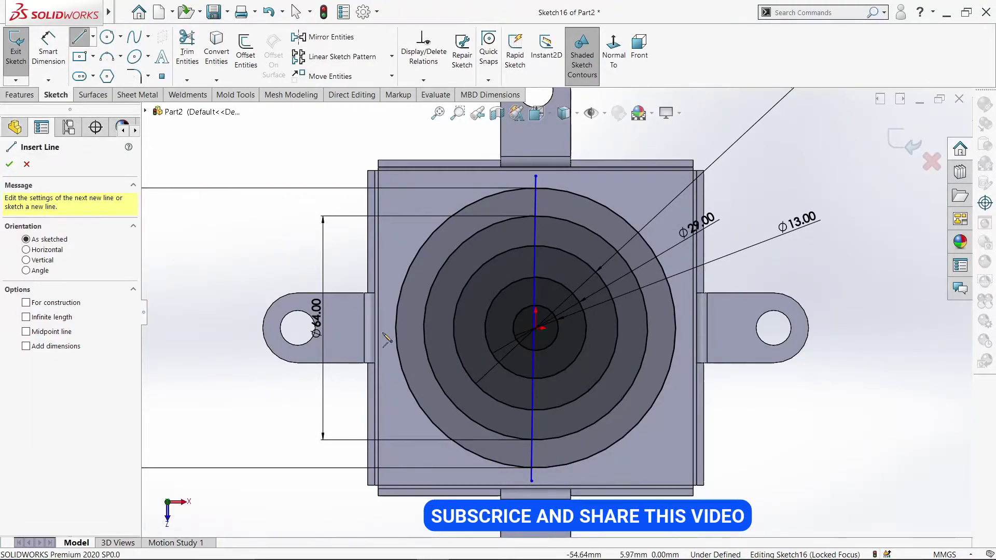
click(385, 328)
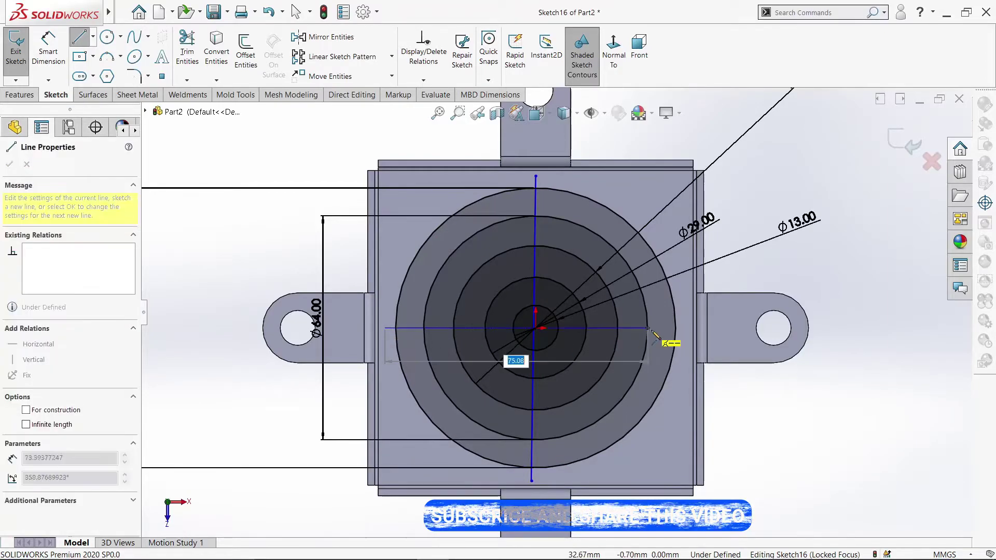
click(682, 328)
right_click(684, 330)
click(713, 336)
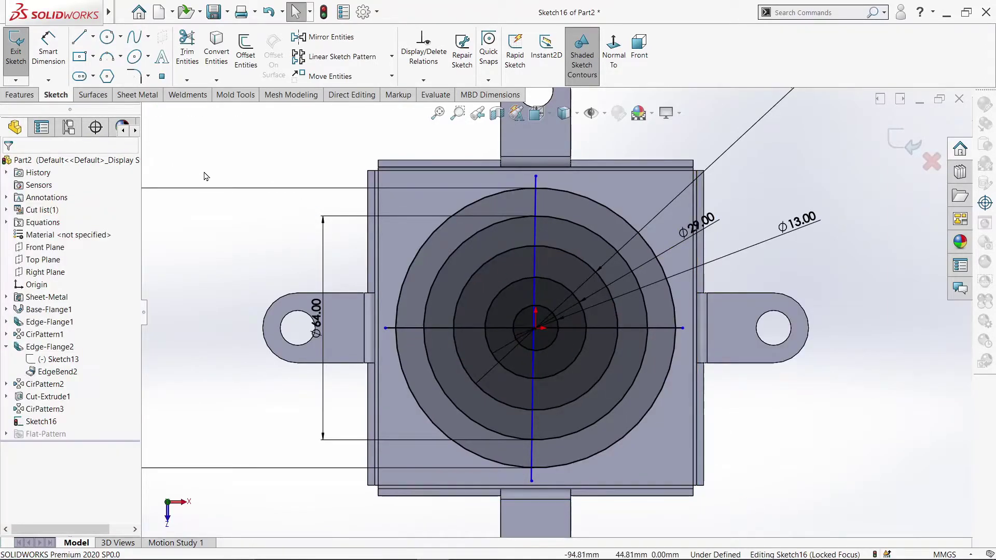
Add a vertical relation to the roughly vertical line crossing the concentric circles.
click(536, 189)
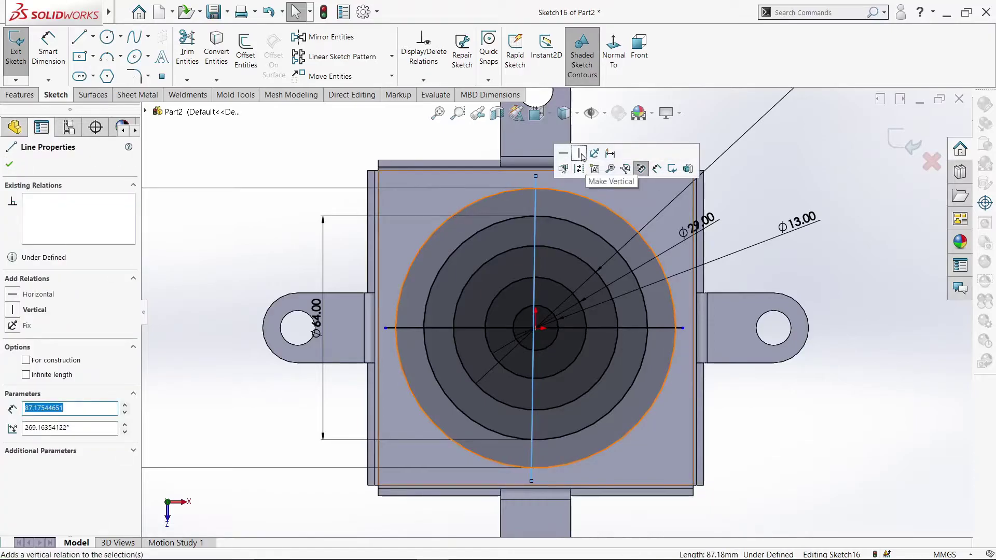
click(581, 157)
click(259, 161)
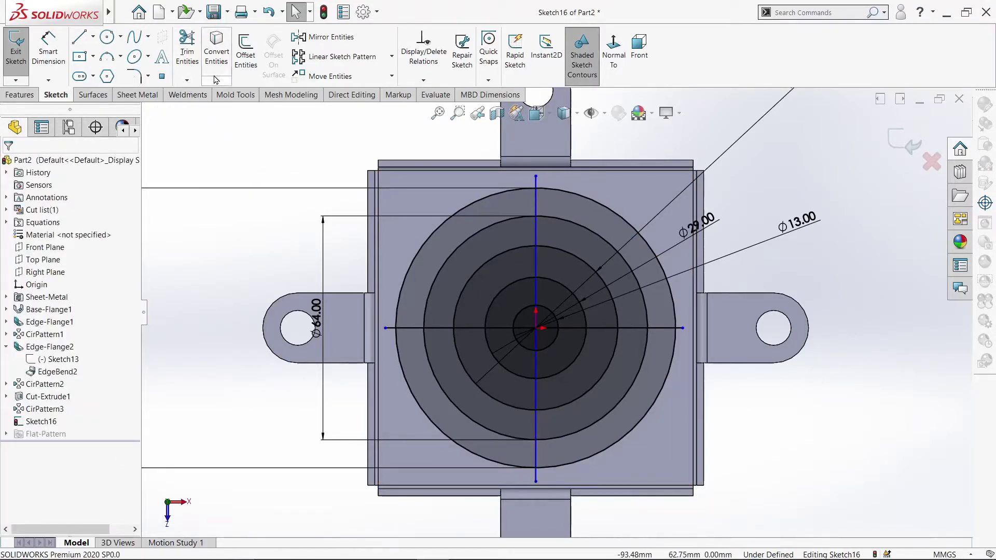
Offset the vertical and horizontal centre lines by 1.5 mm on both sides, keeping the offset dimensions.
click(245, 51)
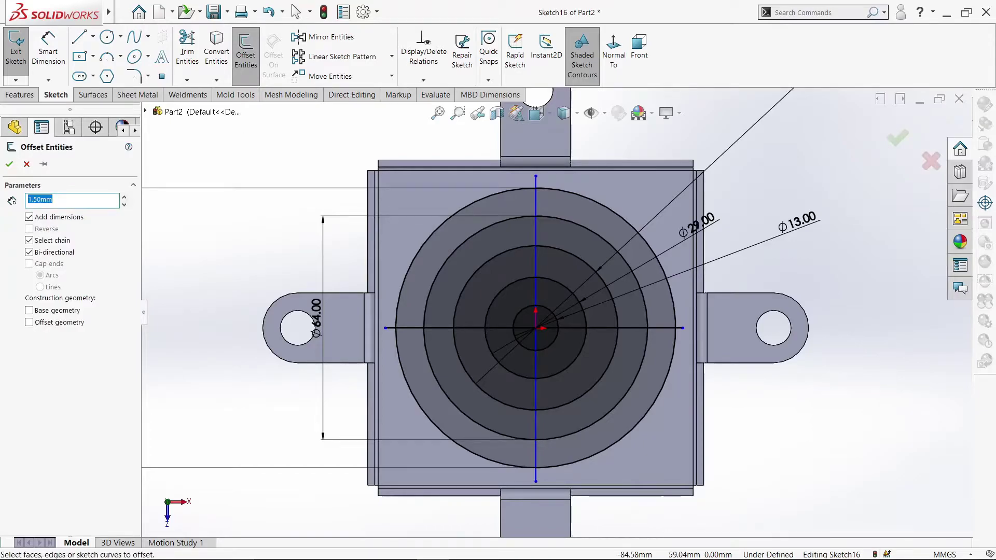
click(536, 188)
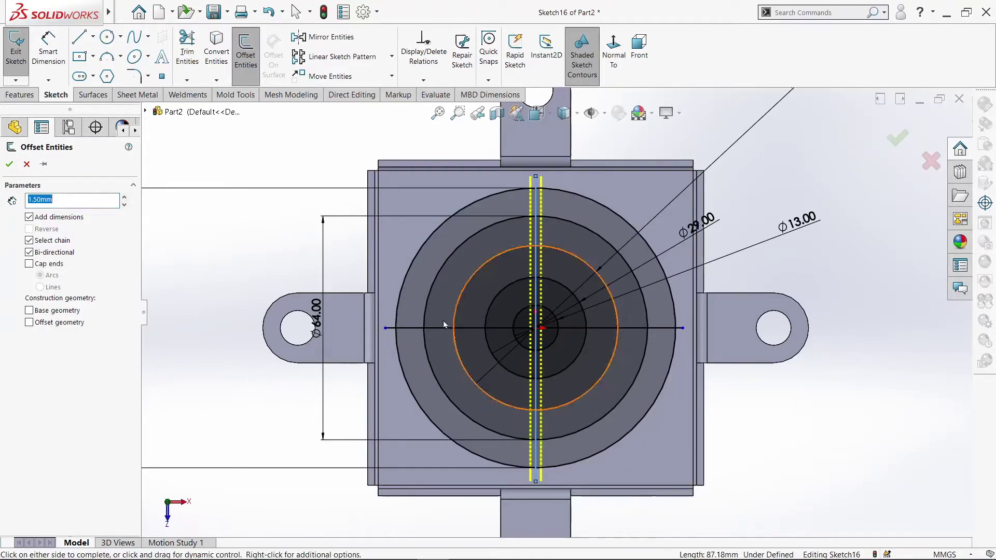
click(412, 328)
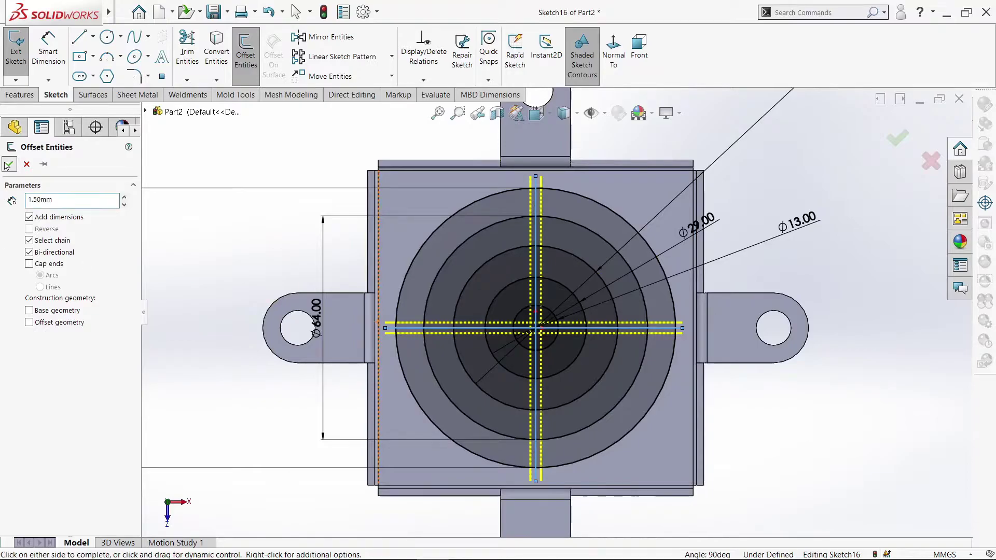
click(8, 164)
Trim the ends of all vertical and horizontal lines that extend past the outermost circle.
click(186, 52)
scroll(425, 279, down, 5)
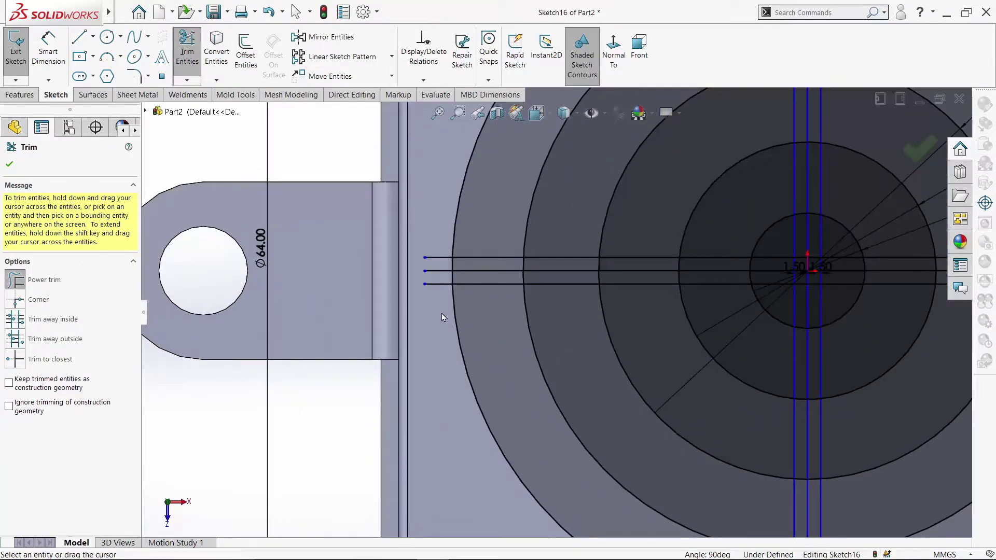
drag(438, 287, 440, 251)
key(f)
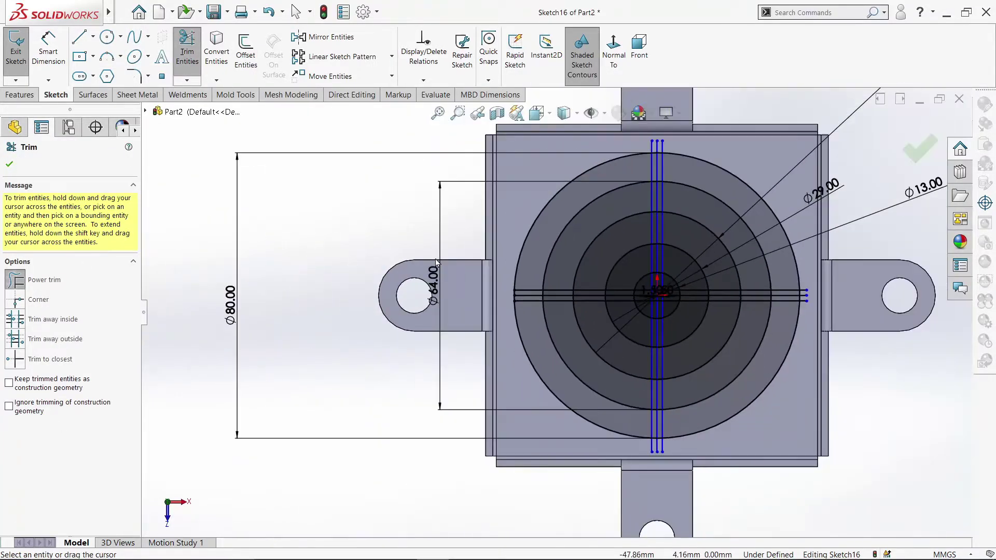
scroll(617, 411, down, 4)
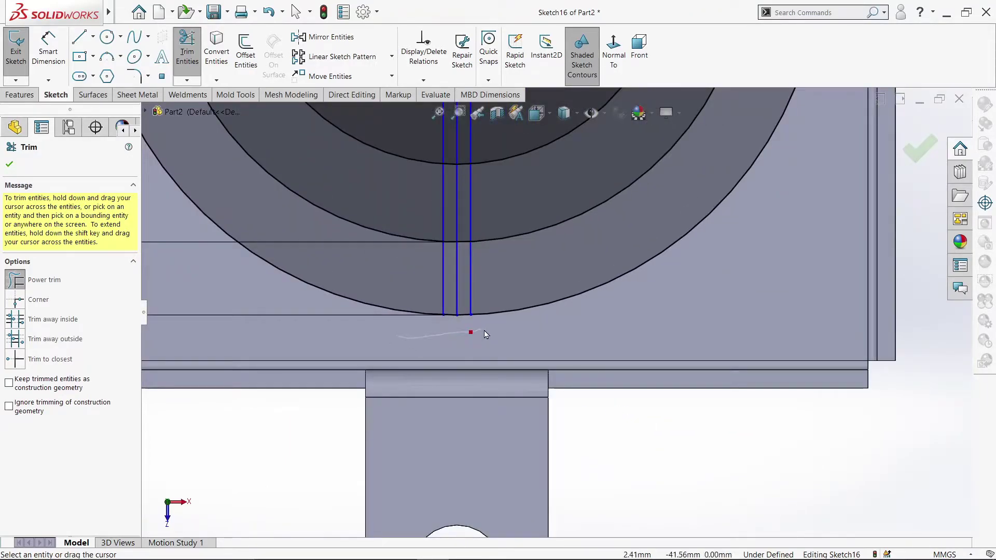
scroll(482, 334, up, 5)
scroll(607, 234, down, 5)
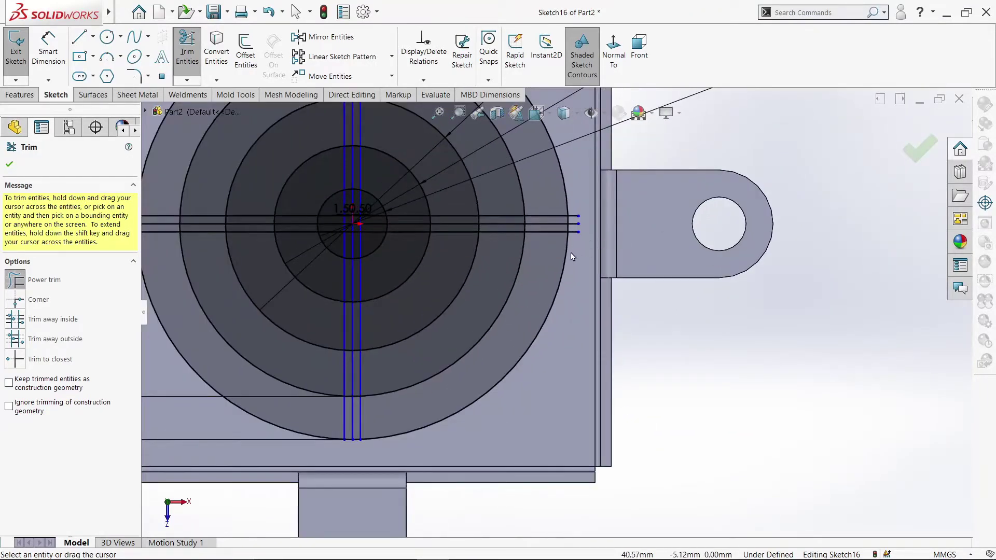
drag(576, 250, 574, 214)
scroll(514, 213, up, 5)
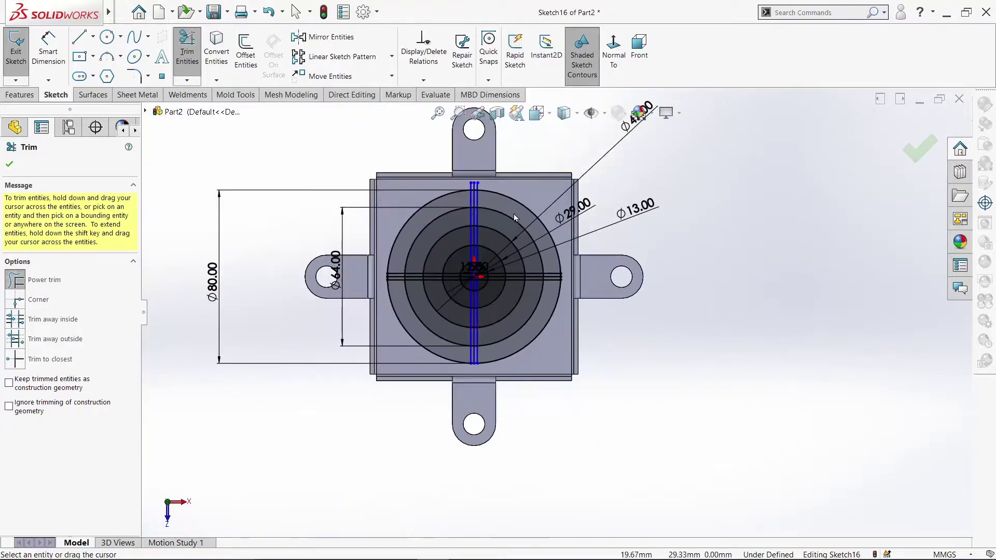
scroll(465, 176, down, 5)
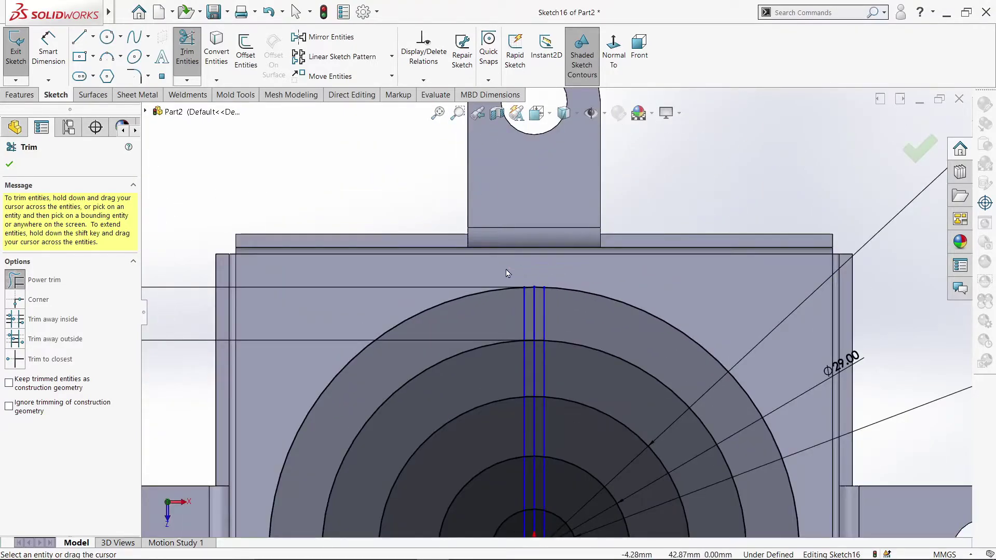
Trim the upper arcs of the four larger circles where they cross the strip between the offset vertical lines.
drag(538, 271, 540, 350)
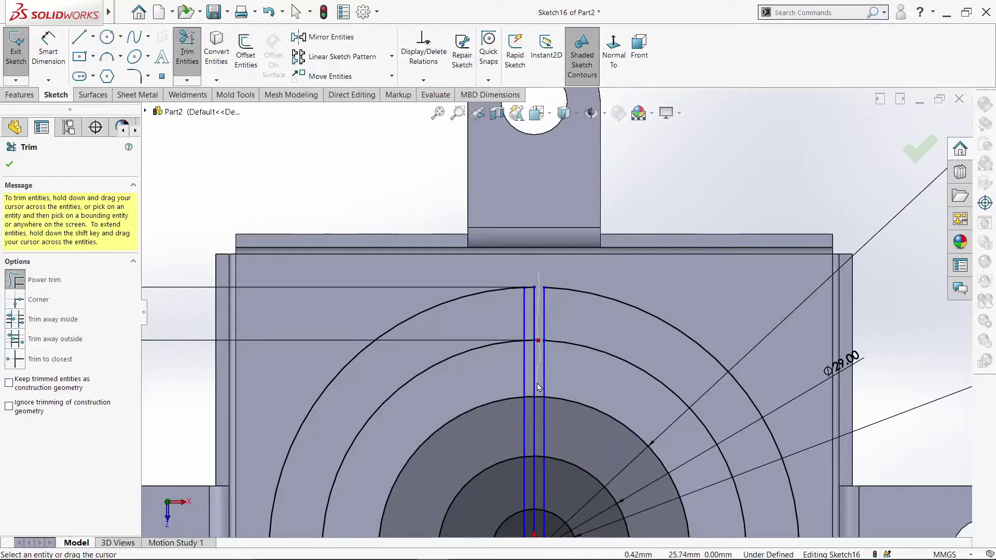
drag(537, 385, 540, 404)
drag(537, 450, 538, 471)
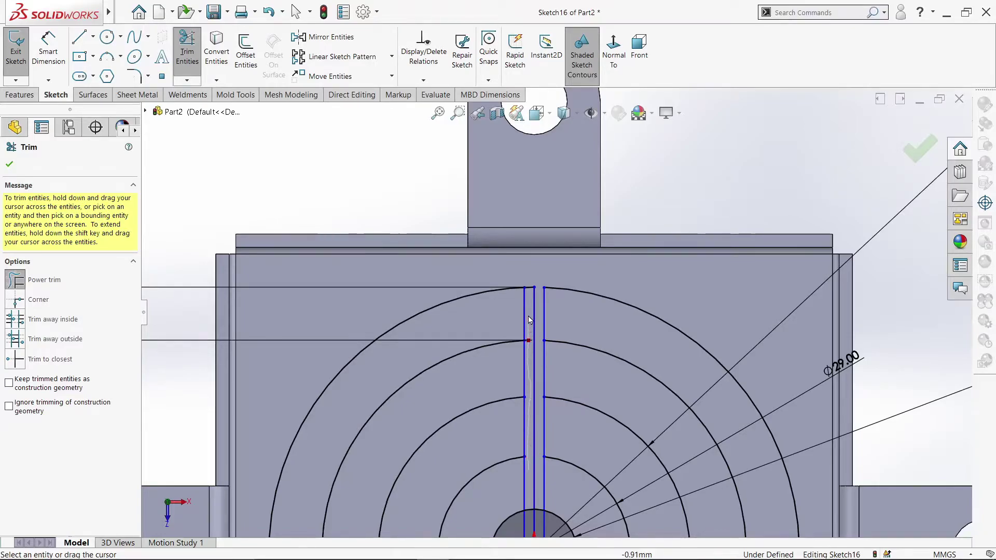
Trim the lower arcs of the four larger circles where they cross the strip between the offset vertical lines.
scroll(533, 293, up, 6)
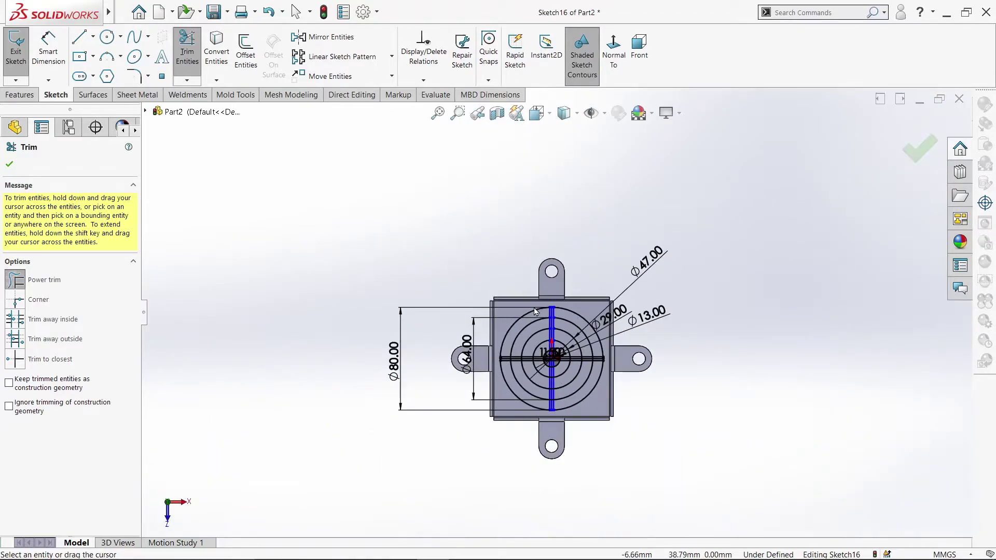
scroll(542, 328, down, 4)
scroll(543, 328, down, 8)
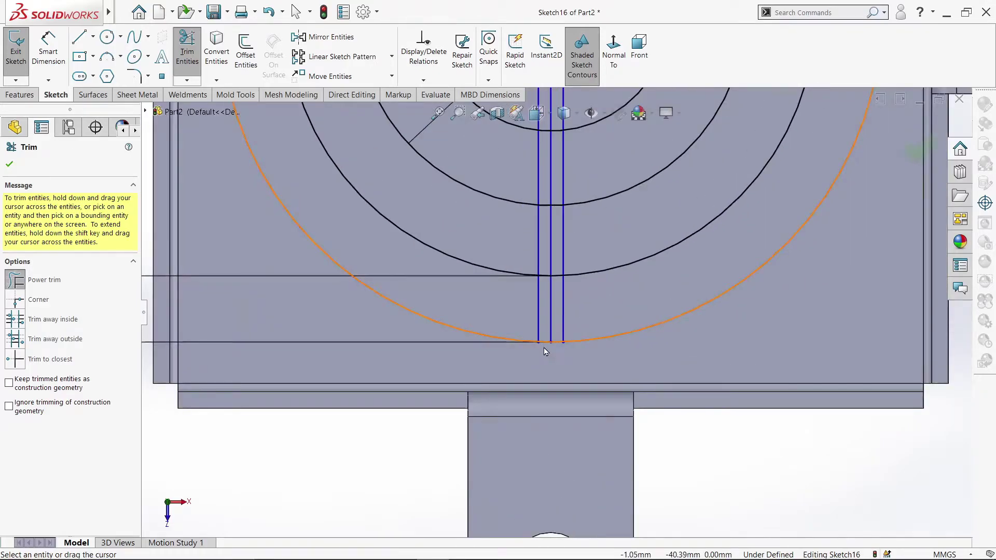
drag(545, 207, 550, 360)
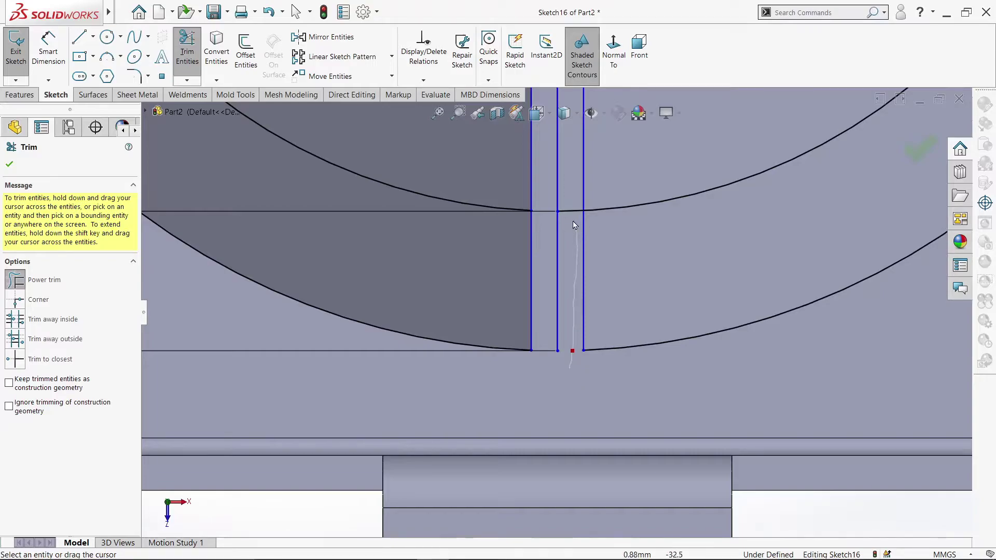
drag(574, 225, 573, 222)
scroll(562, 219, up, 6)
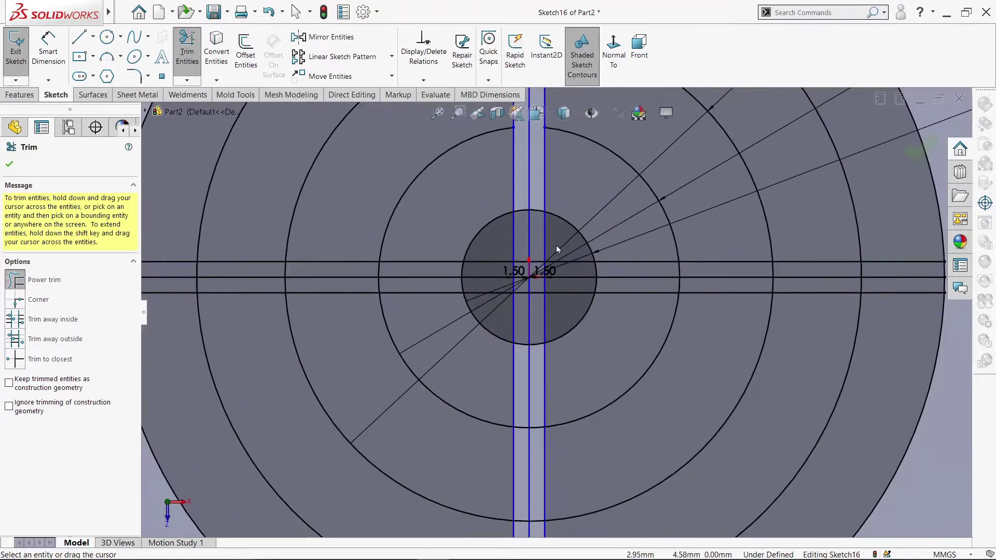
scroll(521, 503, up, 2)
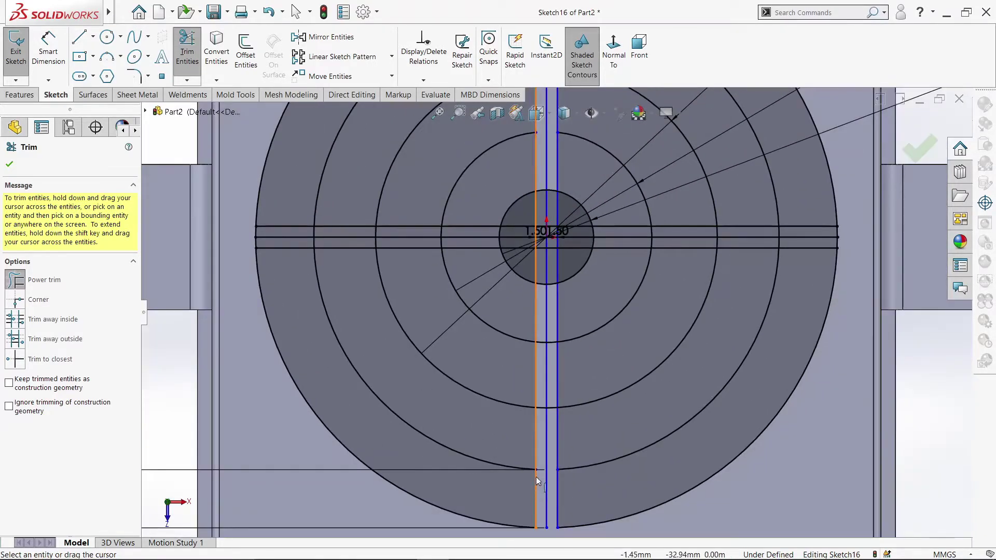
drag(541, 420, 552, 369)
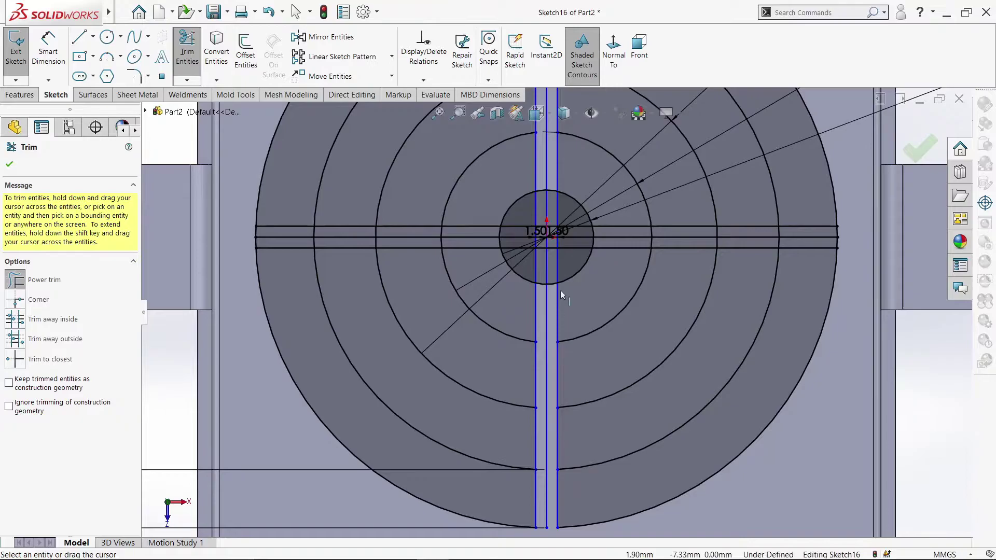
Trim the innermost circle's lower and upper arcs between the offset vertical lines.
scroll(557, 306, up, 4)
scroll(559, 271, down, 5)
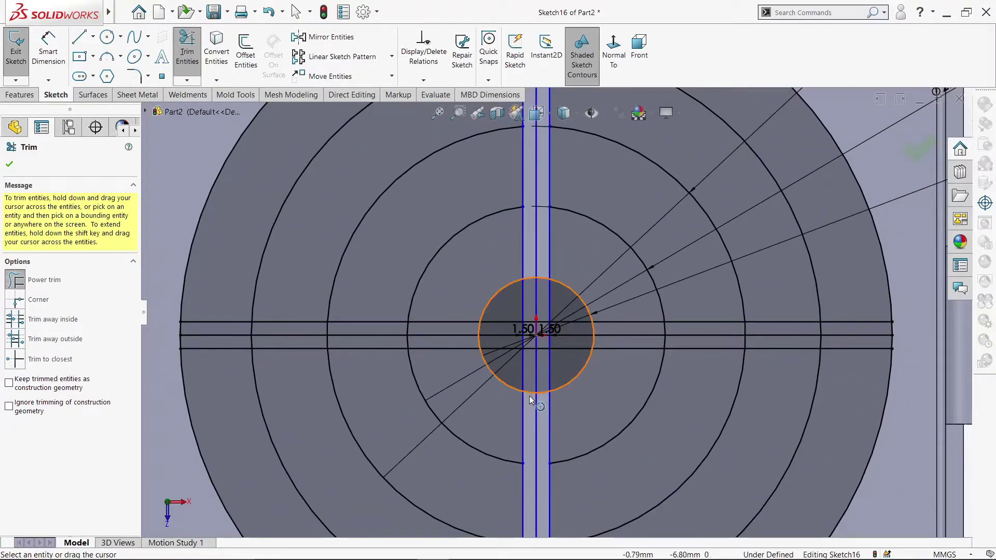
drag(531, 402, 531, 384)
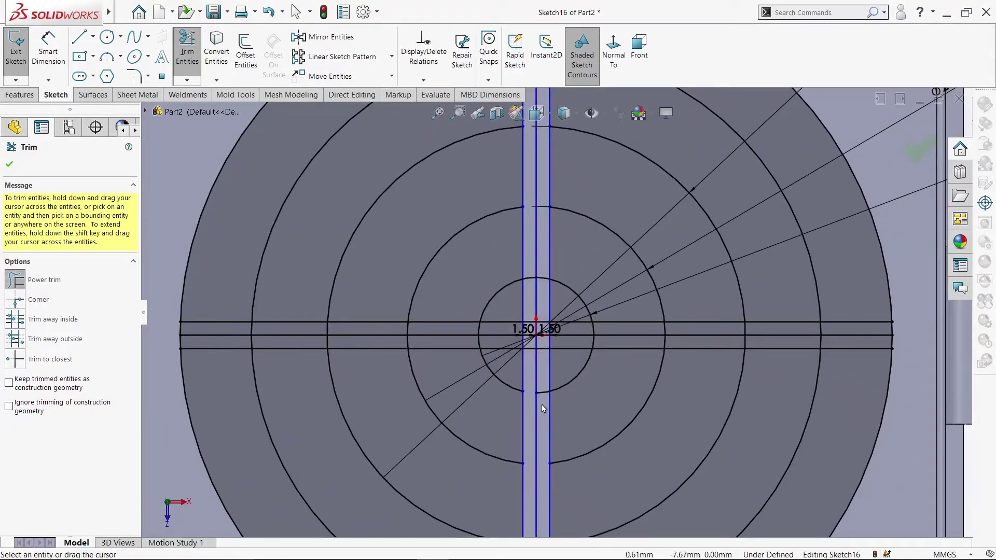
scroll(546, 363, down, 3)
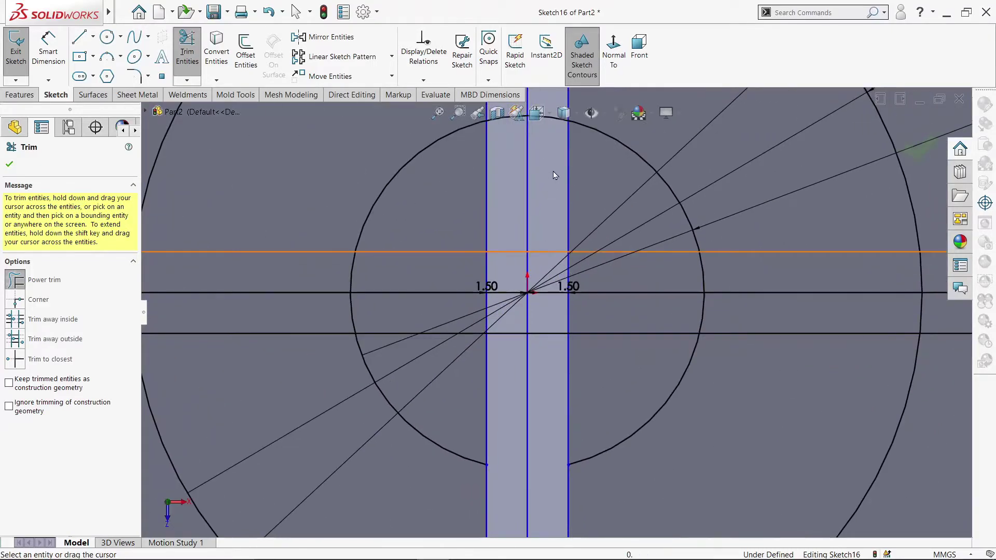
scroll(551, 173, up, 4)
scroll(549, 176, down, 4)
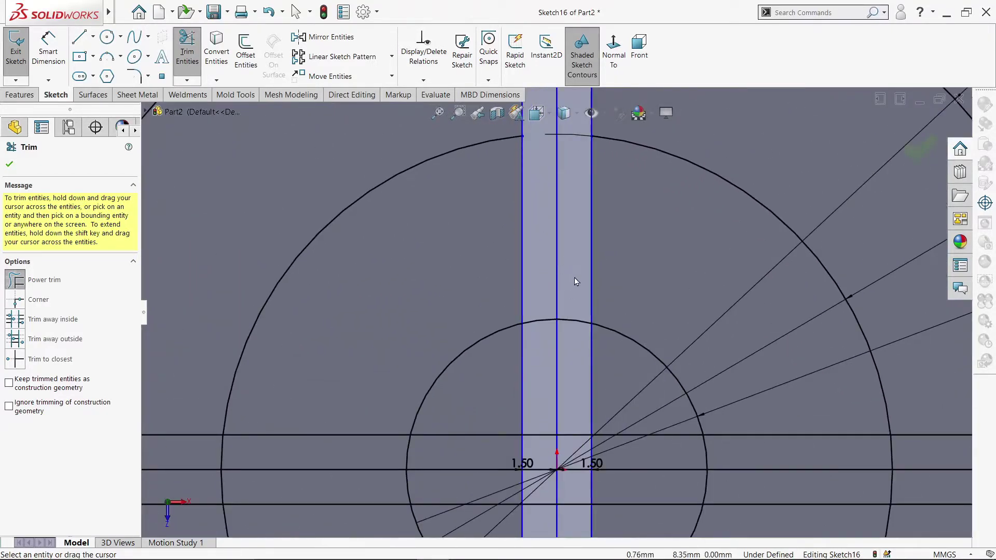
drag(577, 326, 539, 309)
scroll(540, 356, up, 3)
Trim the horizontal line segments that cross the vertical strip at the circles' centre.
scroll(544, 379, down, 6)
drag(550, 403, 548, 324)
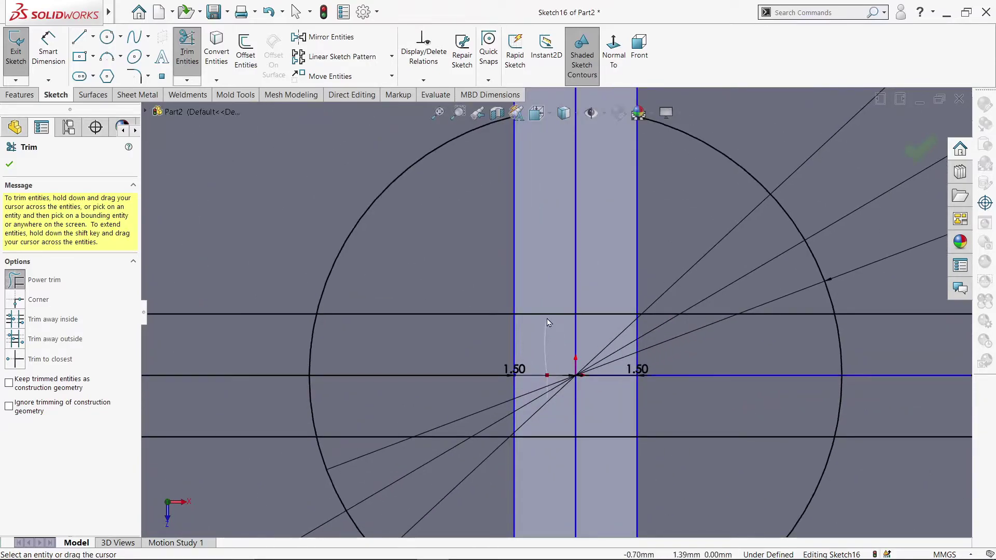
mouse_move(549, 359)
mouse_down()
mouse_move(552, 466)
mouse_move(599, 381)
mouse_up()
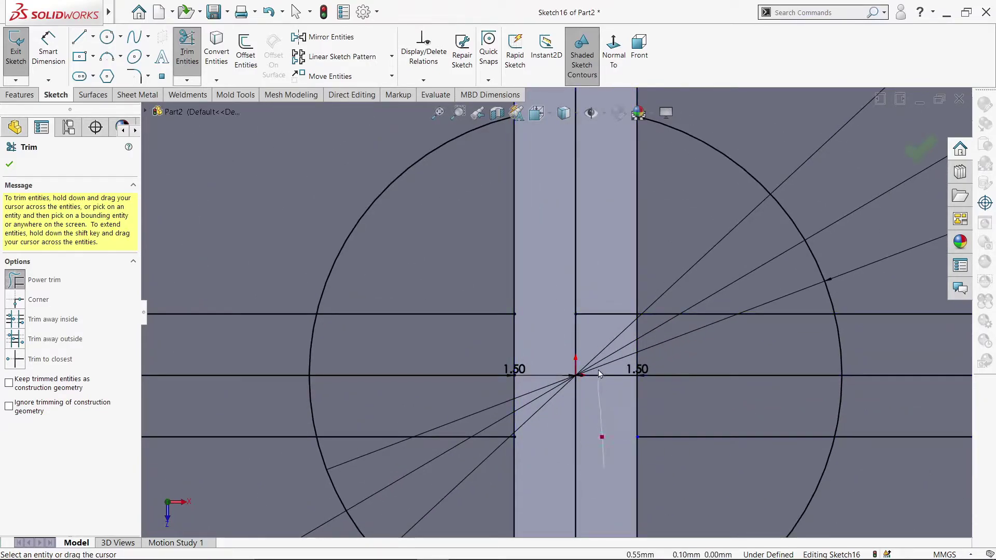
drag(599, 272, 596, 273)
Trim the middle line and the circle arcs inside the horizontal strip on the left half of the circles.
scroll(596, 272, up, 6)
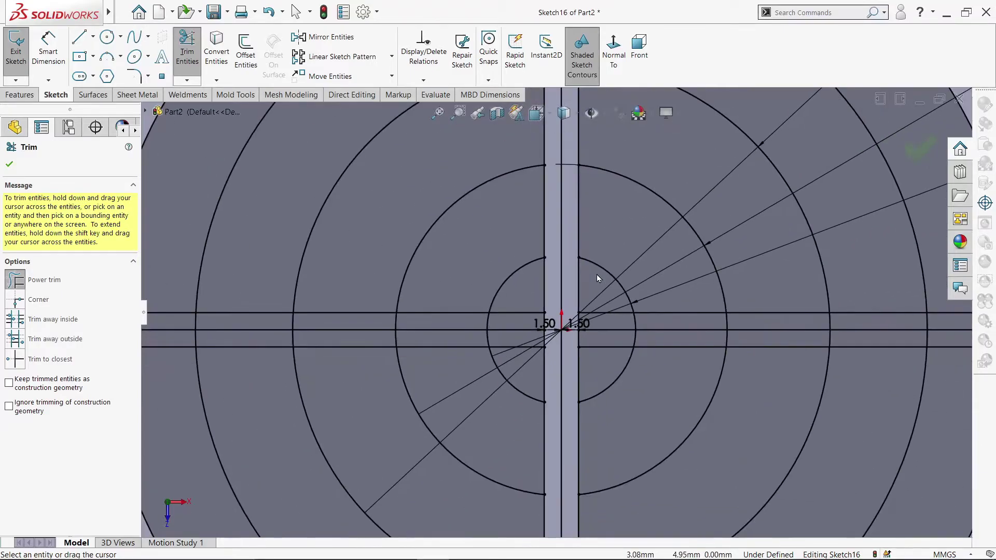
scroll(589, 276, up, 4)
scroll(587, 275, down, 2)
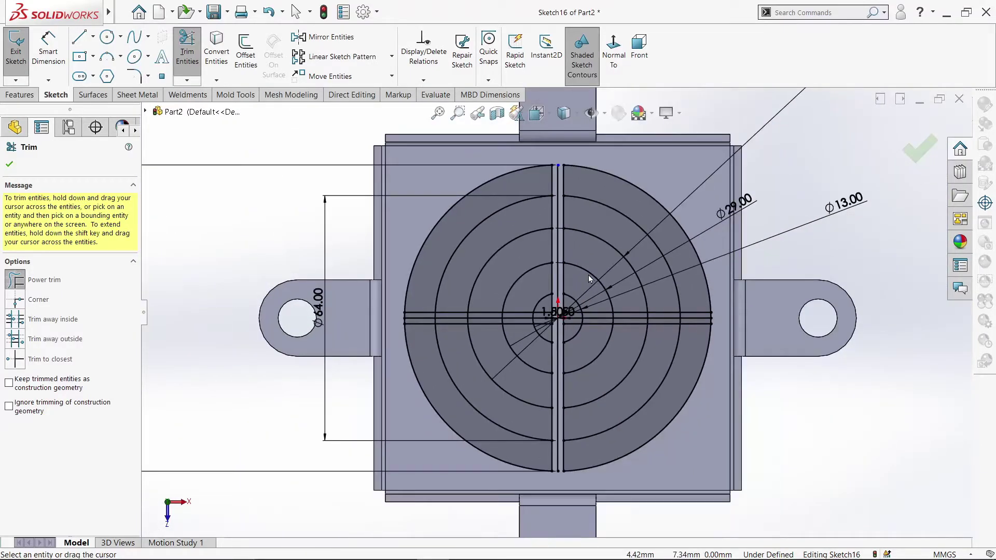
scroll(420, 329, down, 5)
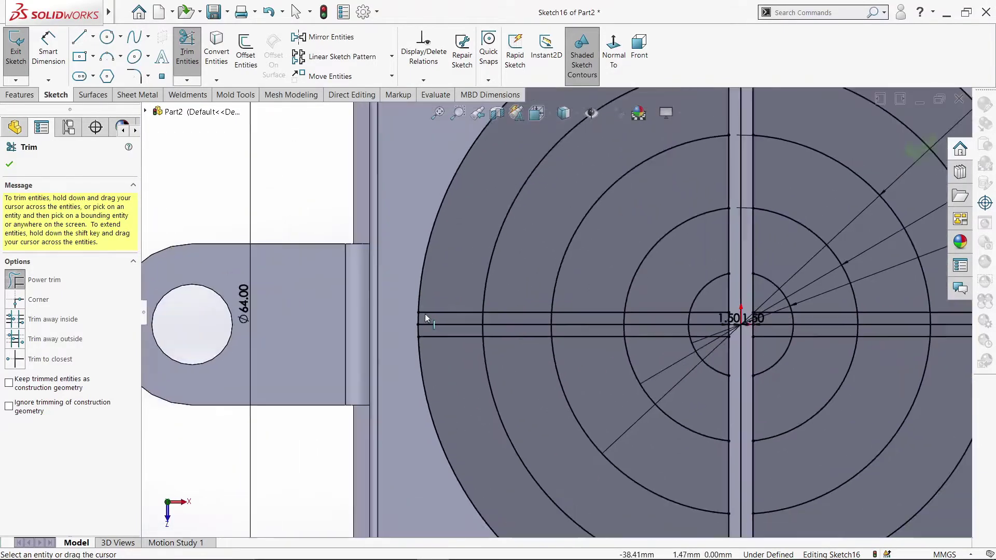
mouse_move(414, 332)
mouse_down()
mouse_move(438, 332)
mouse_move(424, 335)
mouse_up()
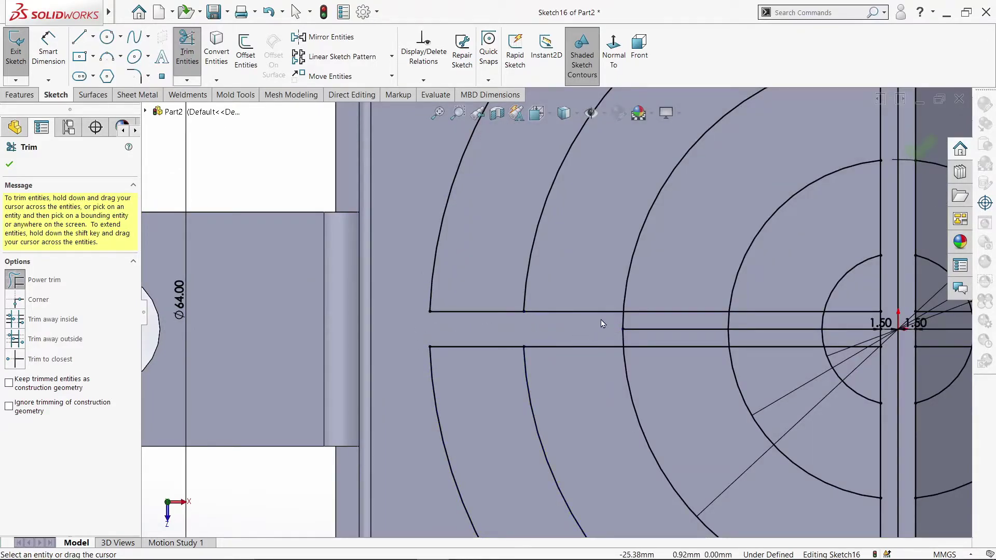
mouse_move(733, 345)
mouse_down()
mouse_move(761, 328)
mouse_move(822, 326)
mouse_move(810, 339)
mouse_up()
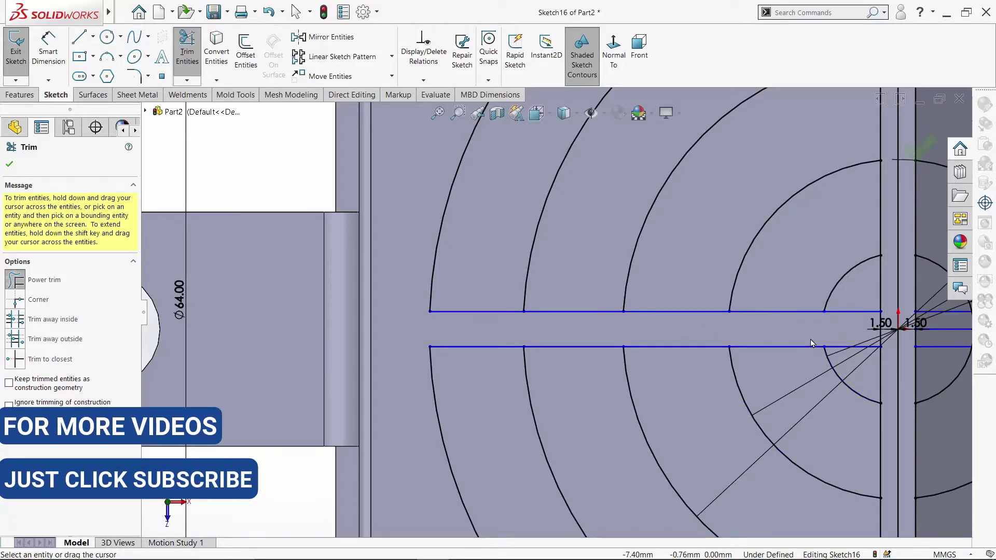
Trim the middle line and the circle arcs inside the horizontal strip on the right half of the circles.
scroll(811, 338, up, 6)
scroll(813, 333, down, 6)
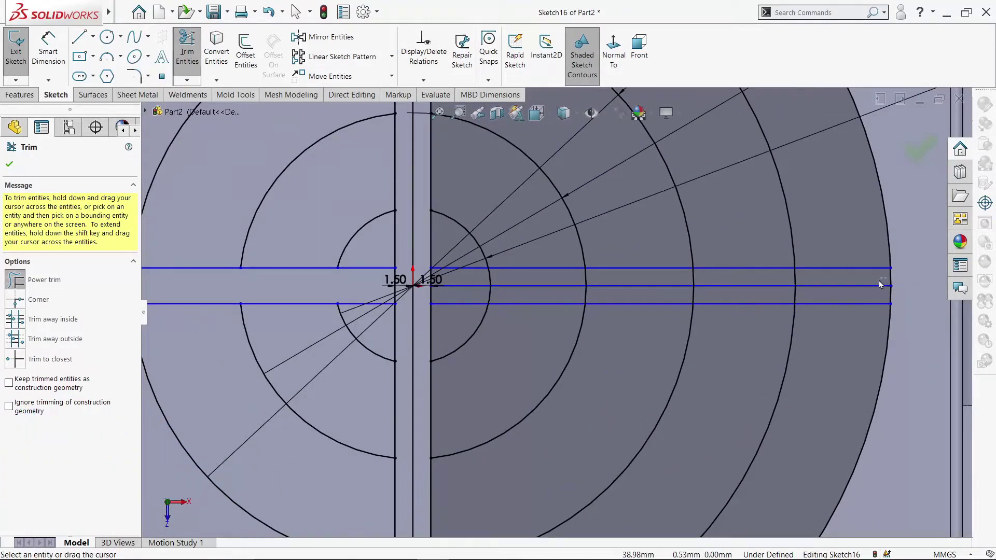
drag(880, 281, 905, 295)
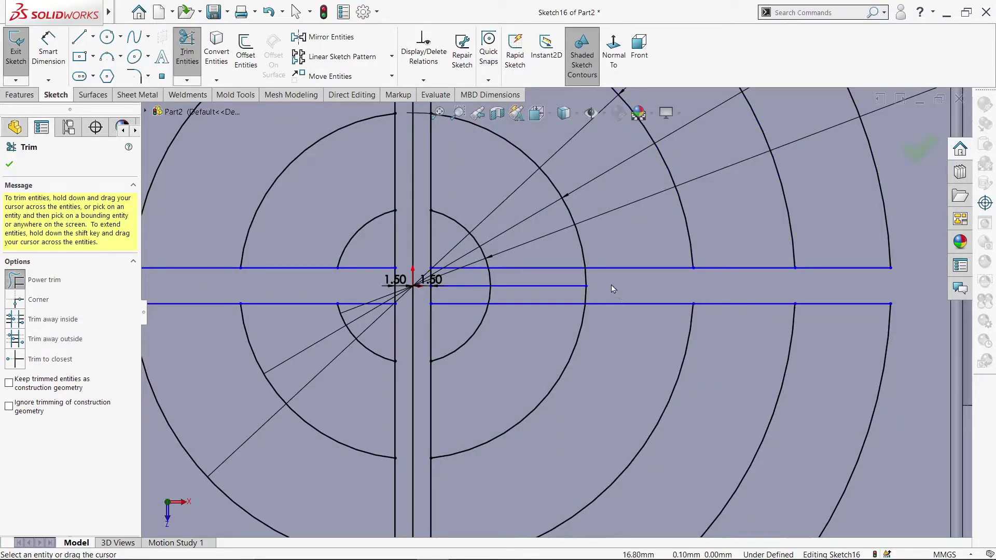
drag(574, 291, 553, 289)
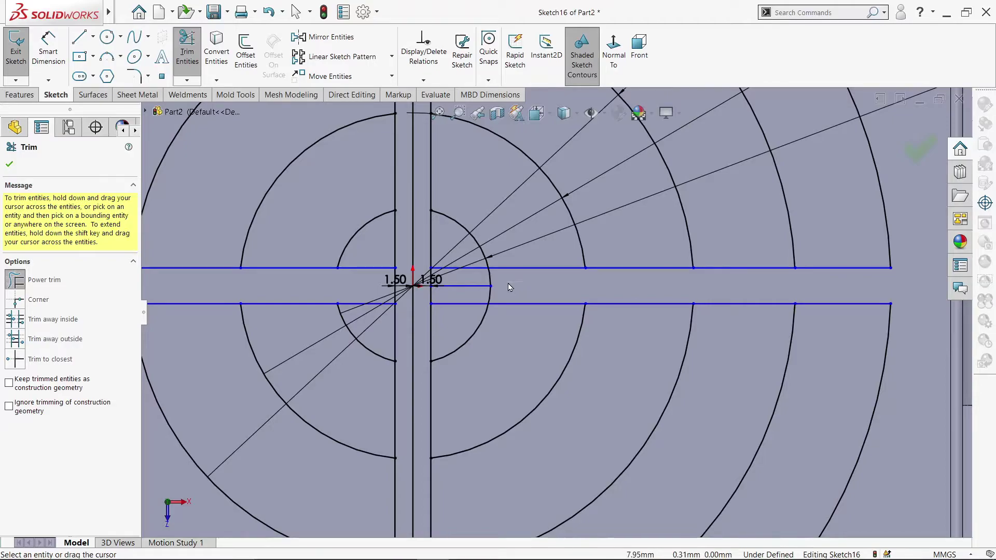
drag(516, 286, 466, 279)
Trim the vertical segments crossing the horizontal strip and the leftover vertical centre line, leaving an open cross between the quadrants.
drag(381, 295, 460, 293)
key(f)
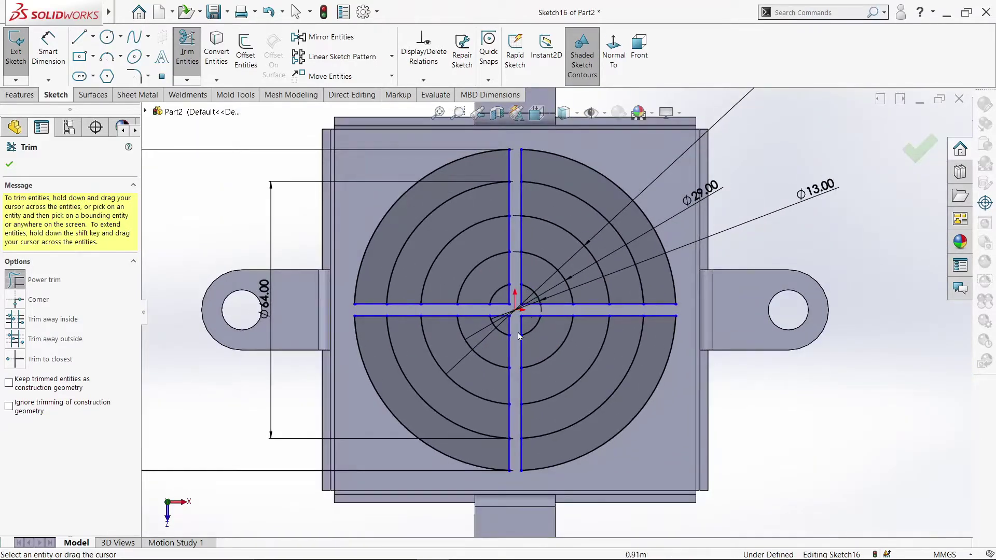
scroll(507, 289, down, 2)
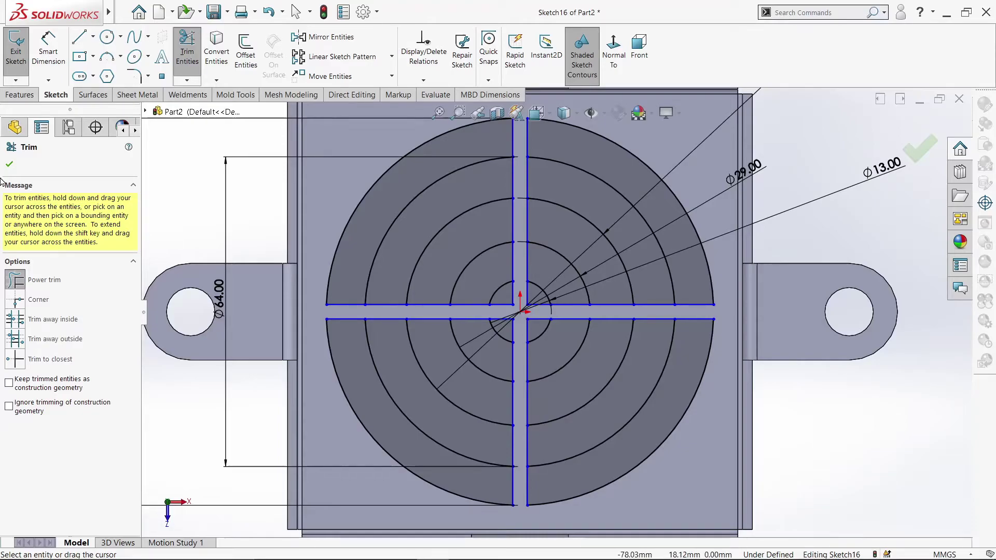
click(8, 165)
Dimension the width of the vertical gap above the circles' centre at 3 mm.
click(49, 49)
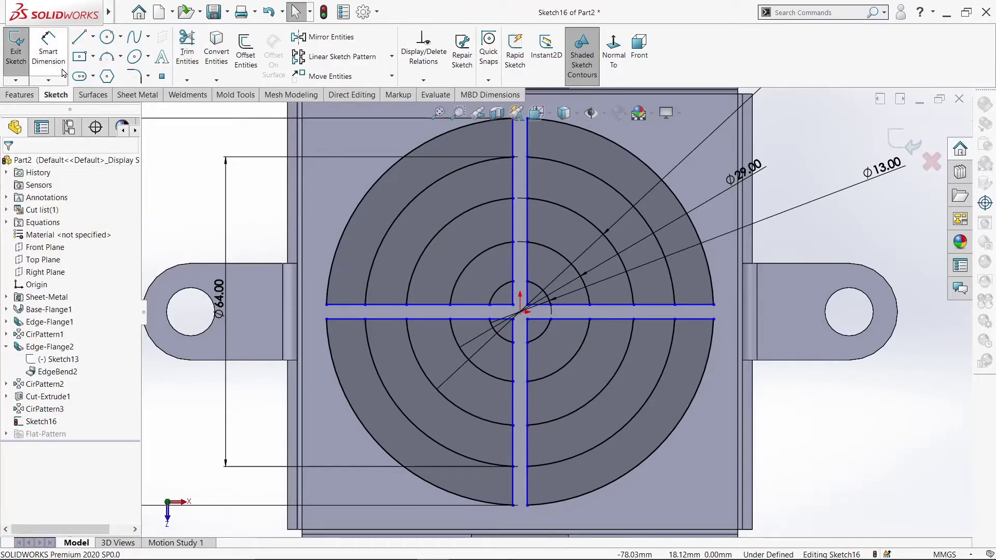
click(513, 189)
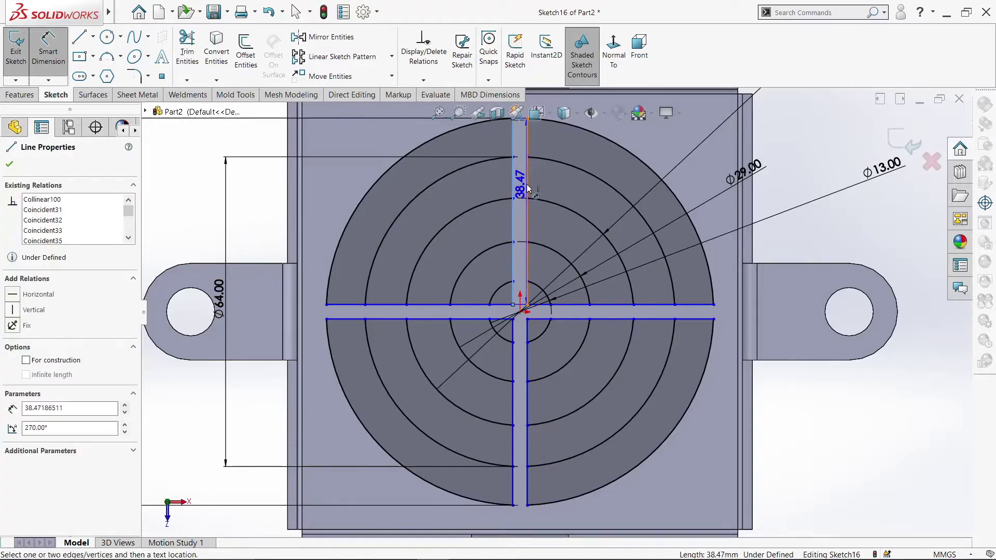
click(527, 190)
click(506, 186)
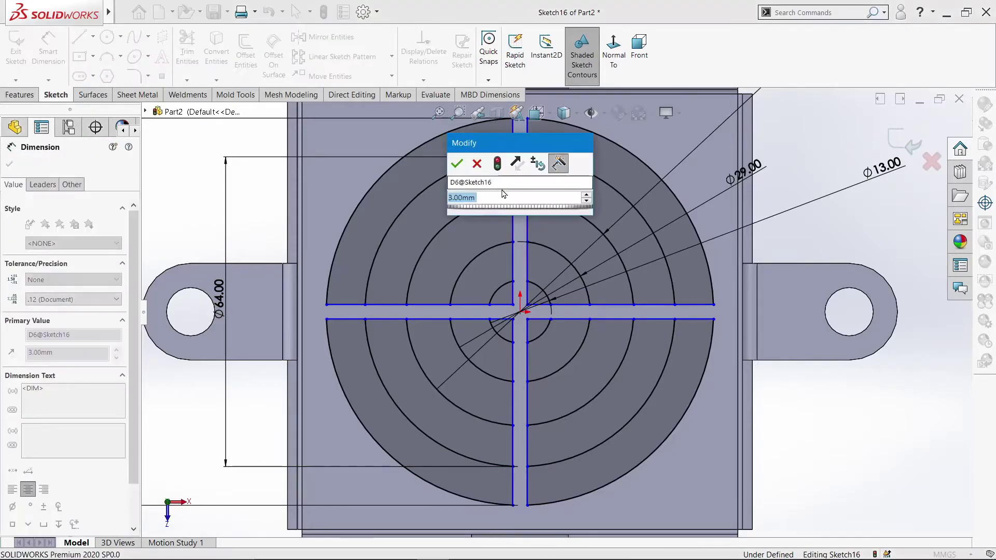
click(457, 163)
Dimension the horizontal gap at 3 mm between its two edge lines on the left half of the circles.
click(428, 317)
click(362, 305)
click(361, 292)
click(361, 291)
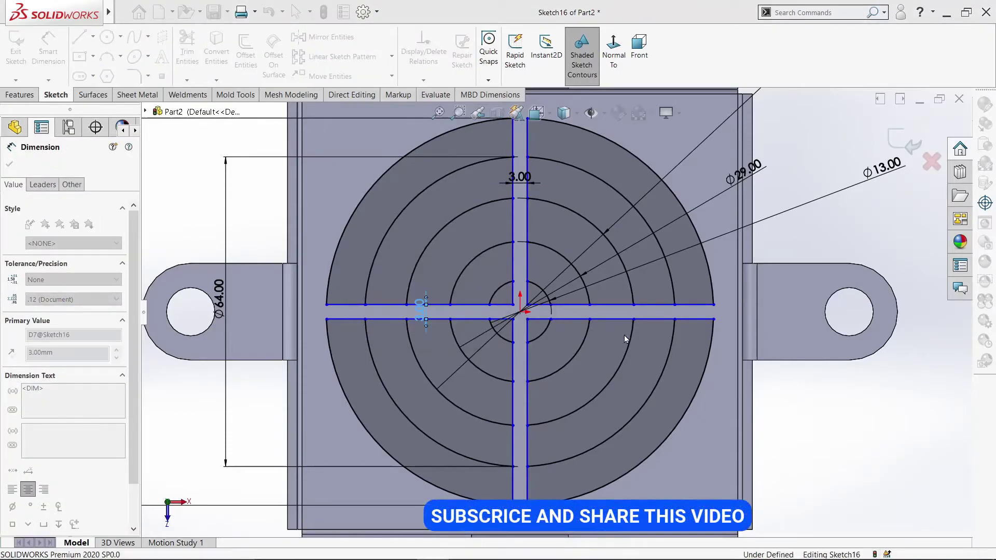
click(602, 306)
click(603, 306)
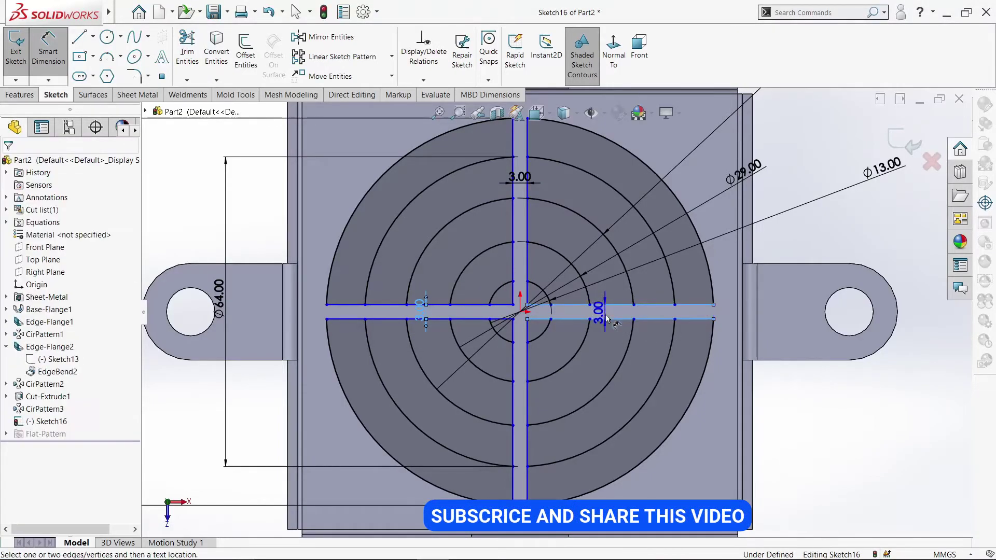
click(616, 311)
click(579, 319)
right_click(819, 235)
click(840, 263)
Examine the sketch relations on the horizontal and vertical lines that border the cross-shaped gap.
click(574, 309)
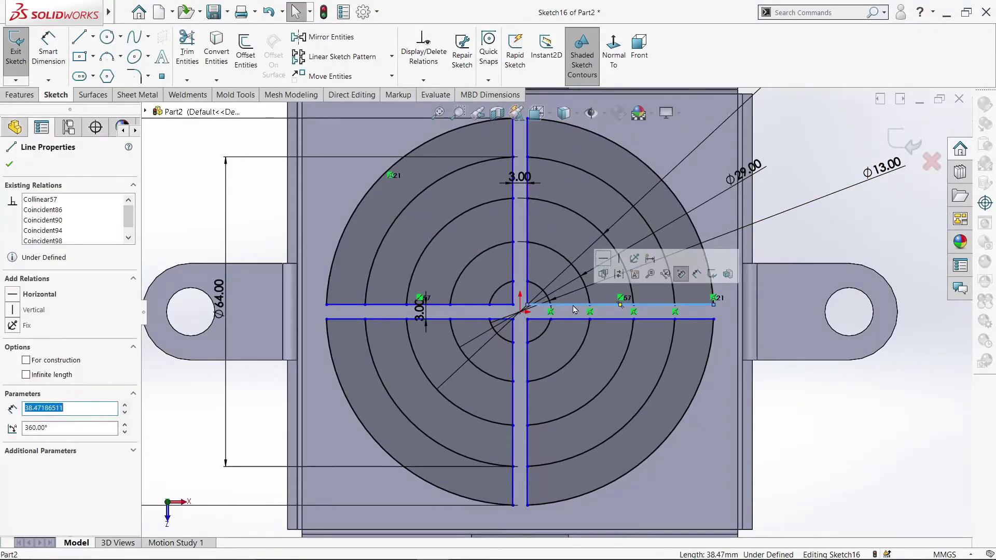
click(782, 257)
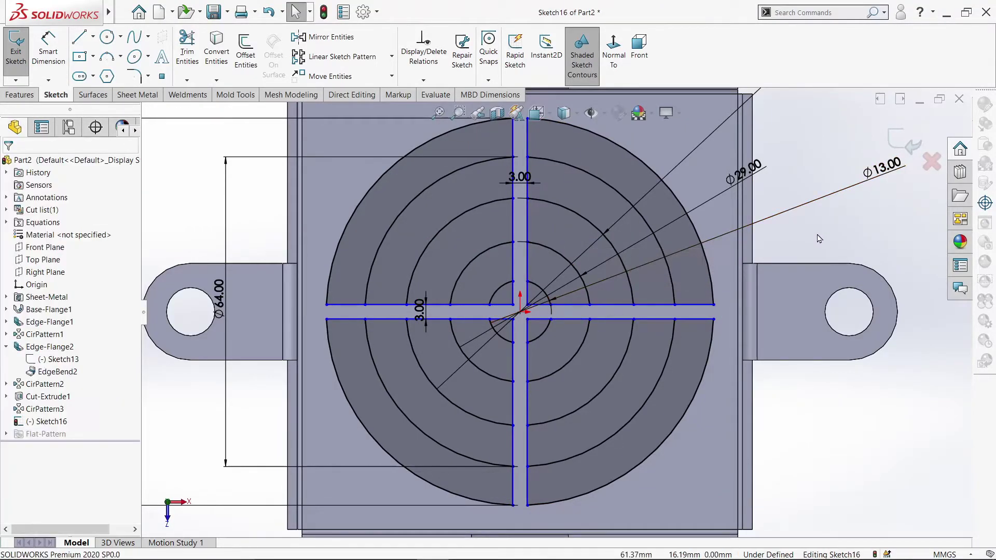
click(490, 306)
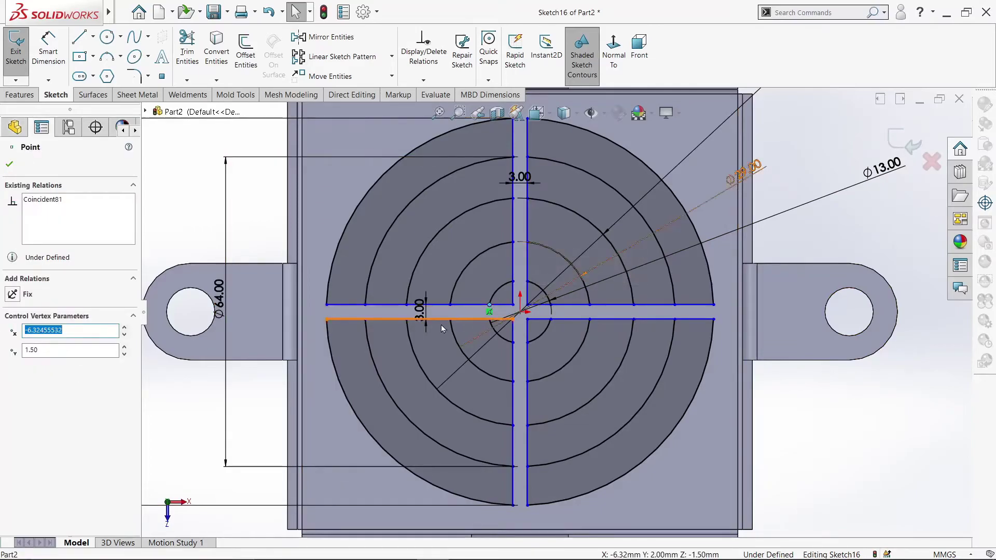
click(440, 306)
click(440, 305)
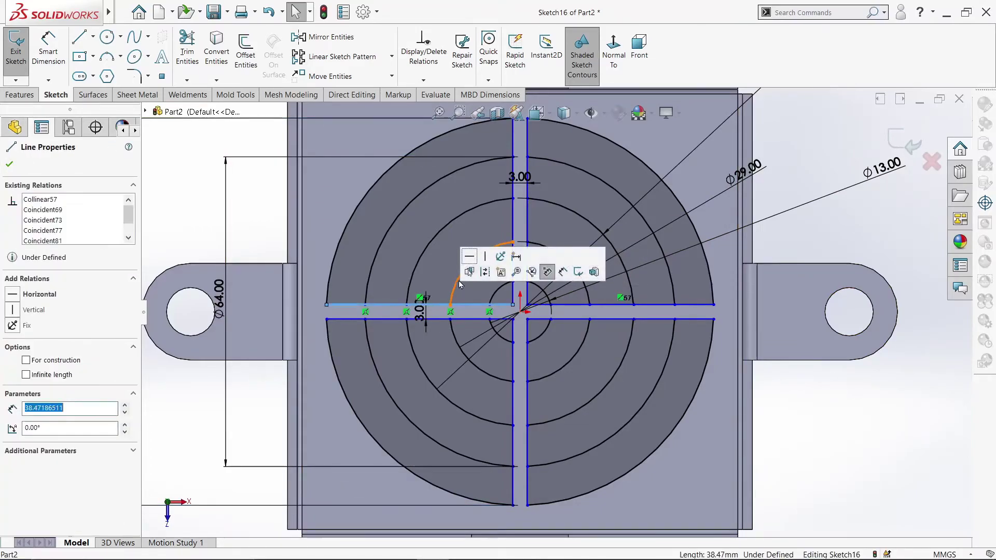
click(437, 319)
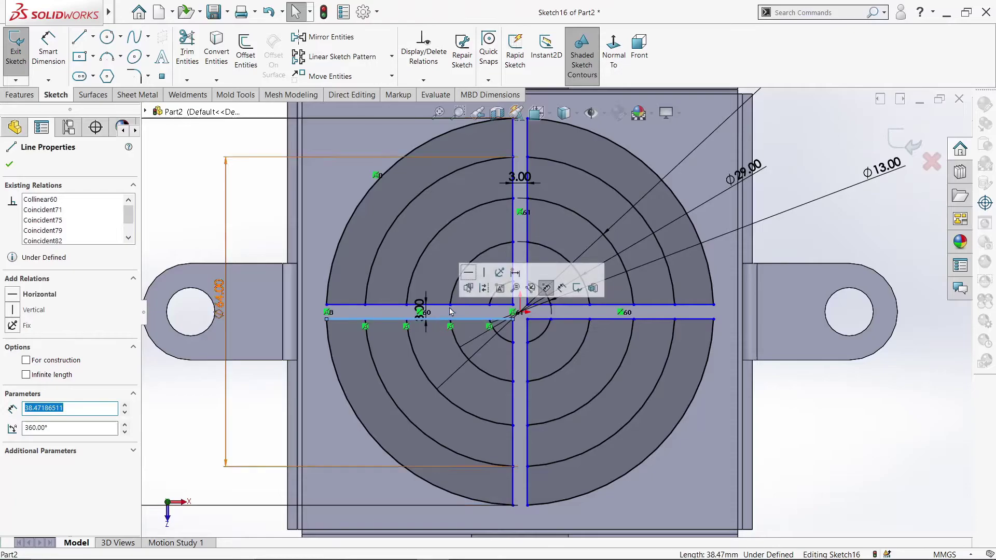
click(562, 320)
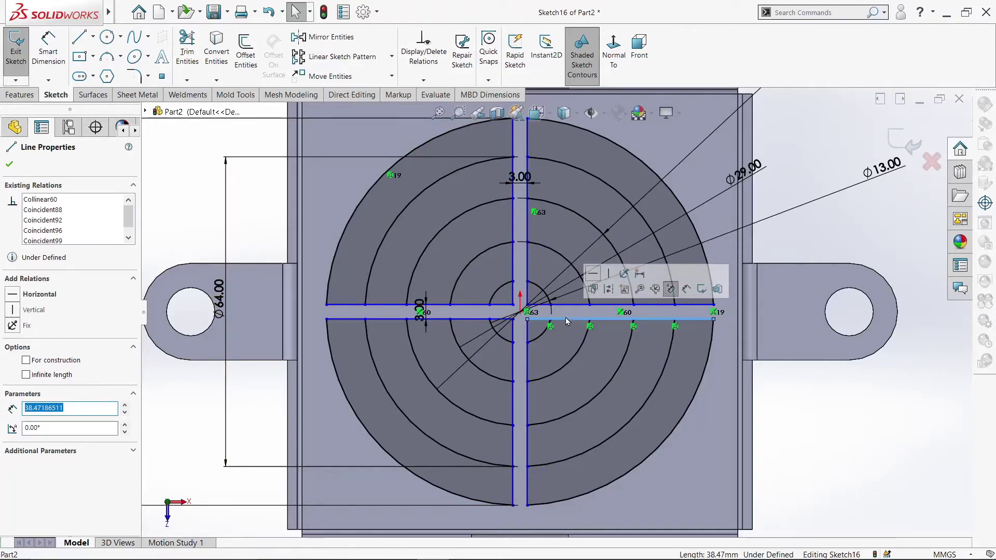
click(527, 421)
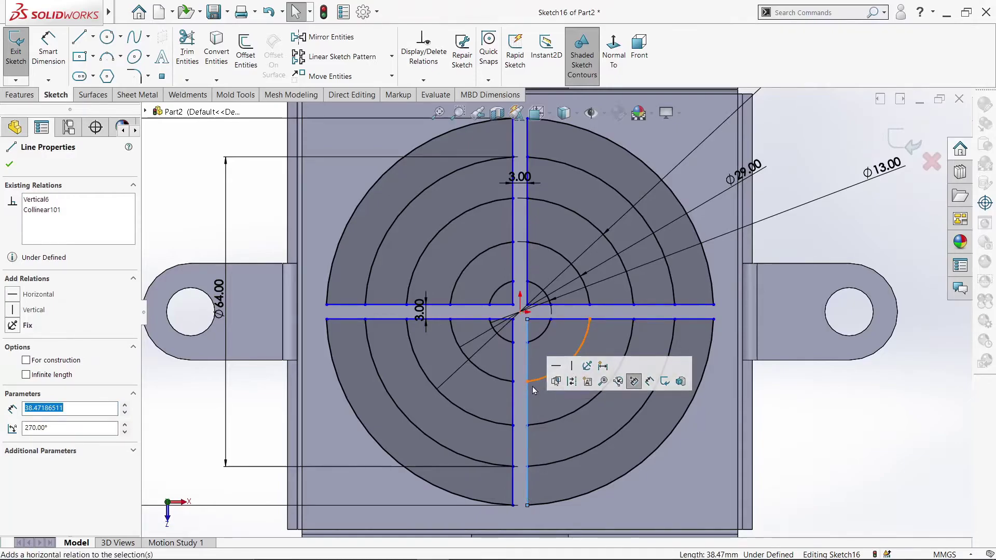
click(514, 398)
click(560, 349)
ctrl+click(526, 270)
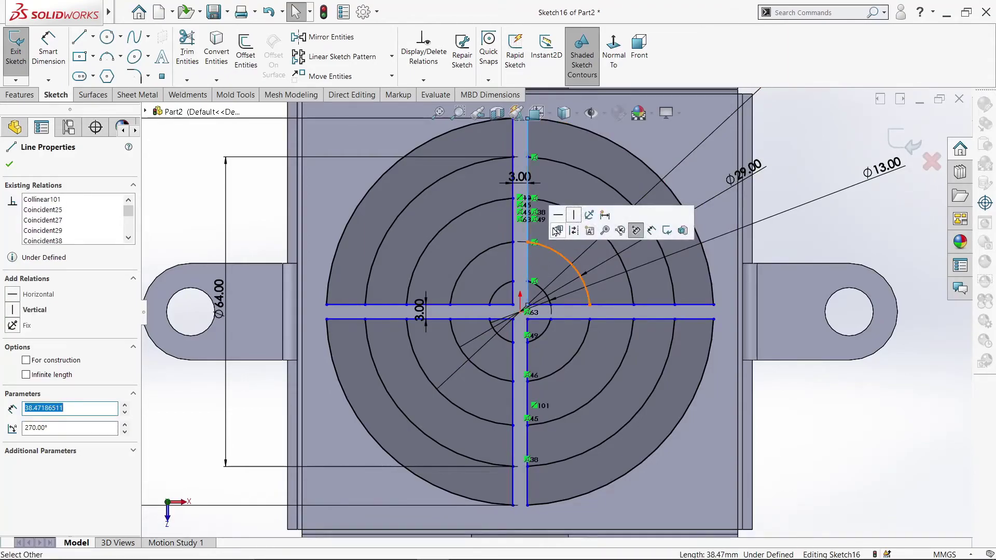
click(557, 225)
click(790, 147)
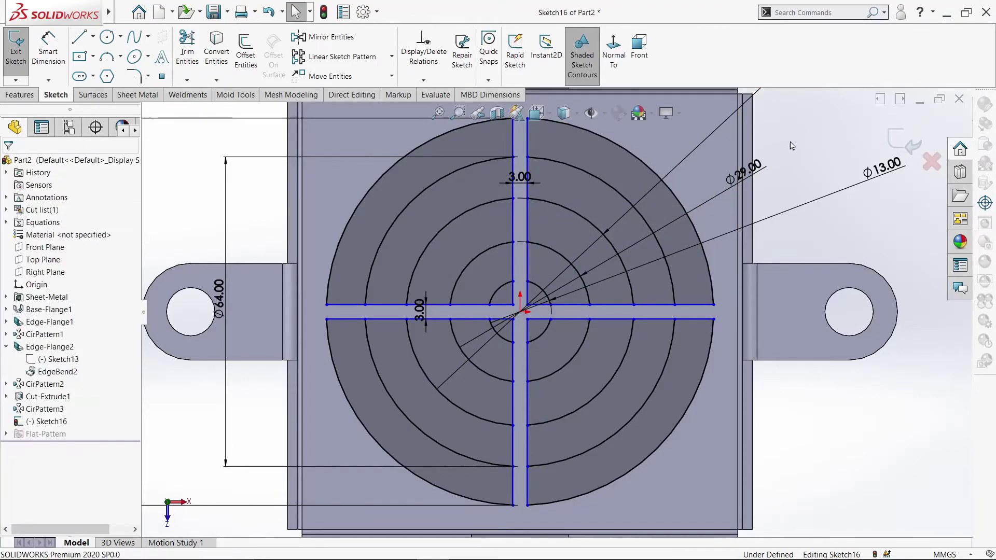
Start a sheet-metal extruded cut from the sketch and pick the outer ring, middle ring and centre regions of the upper-left quadrant.
scroll(827, 211, up, 2)
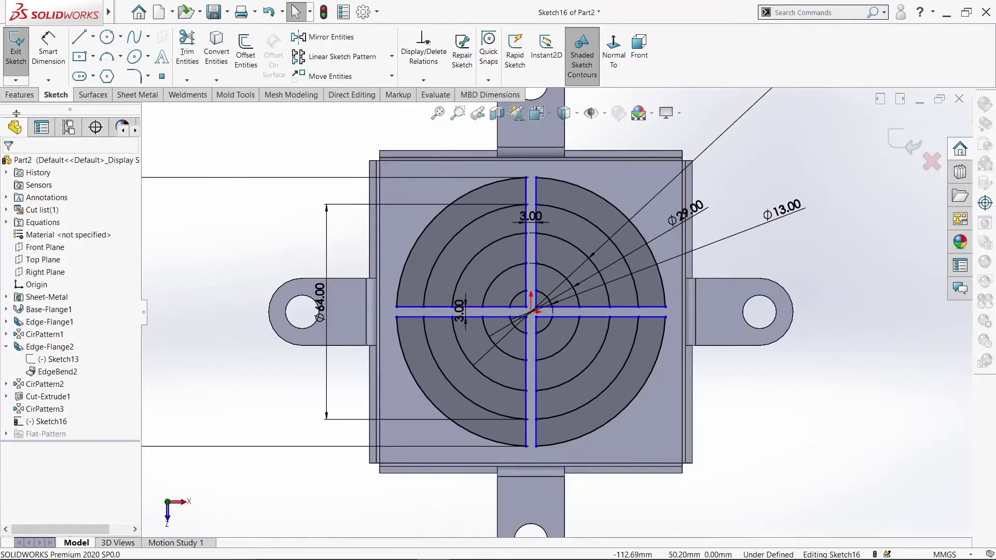
click(22, 96)
click(137, 95)
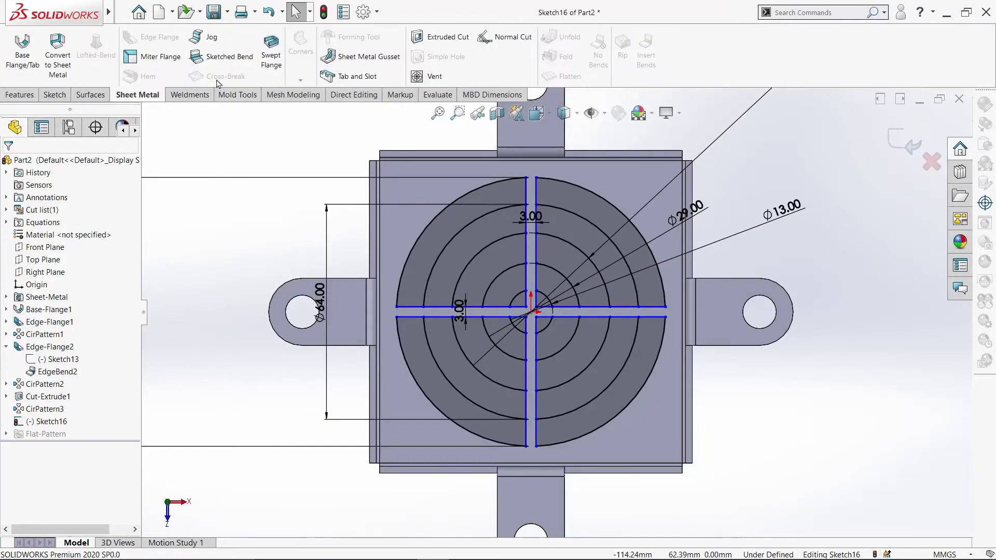
click(411, 41)
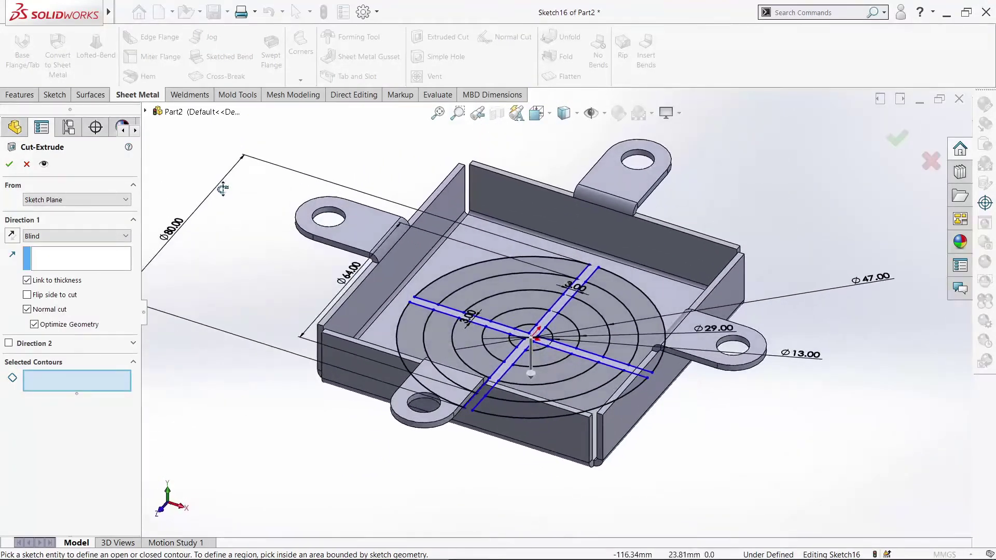
click(483, 263)
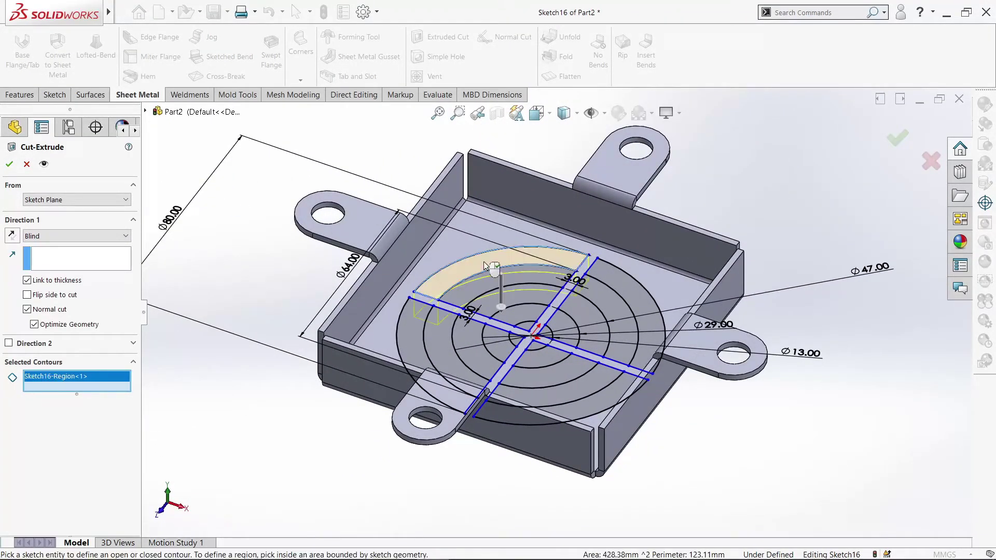
click(498, 296)
scroll(530, 327, down, 5)
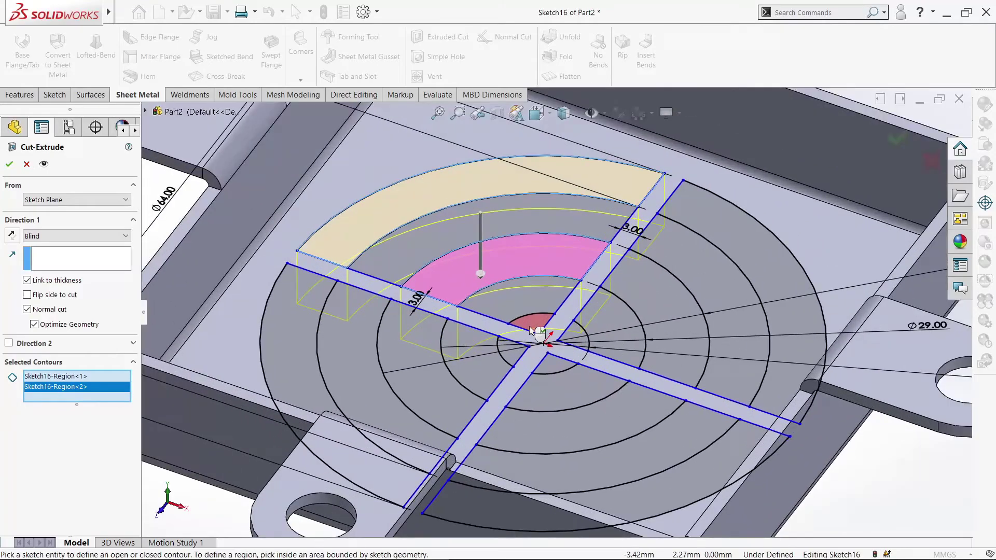
click(533, 329)
Add the outer ring, middle ring and centre regions of the upper-right quadrant to the cut.
scroll(648, 301, up, 5)
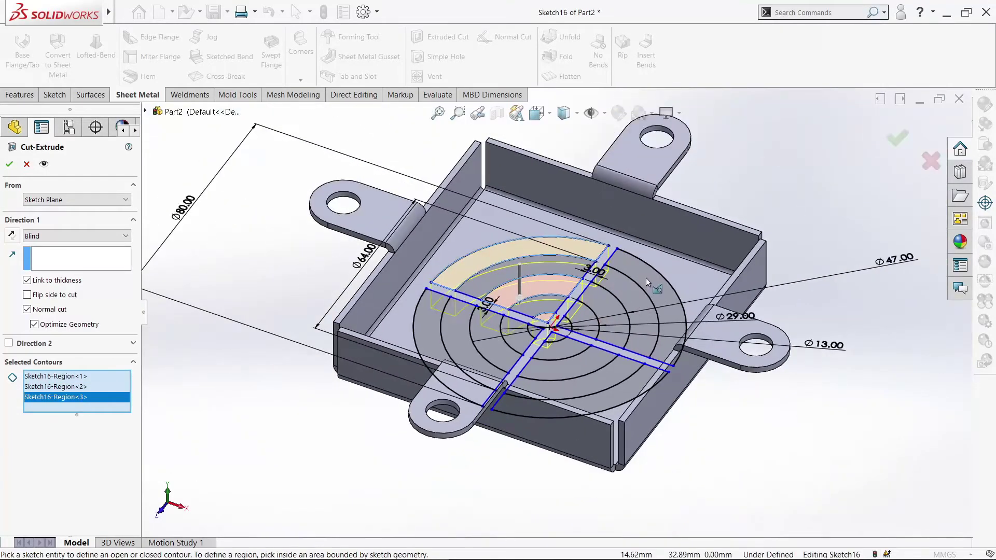
middle_drag(652, 317, 658, 321)
click(634, 250)
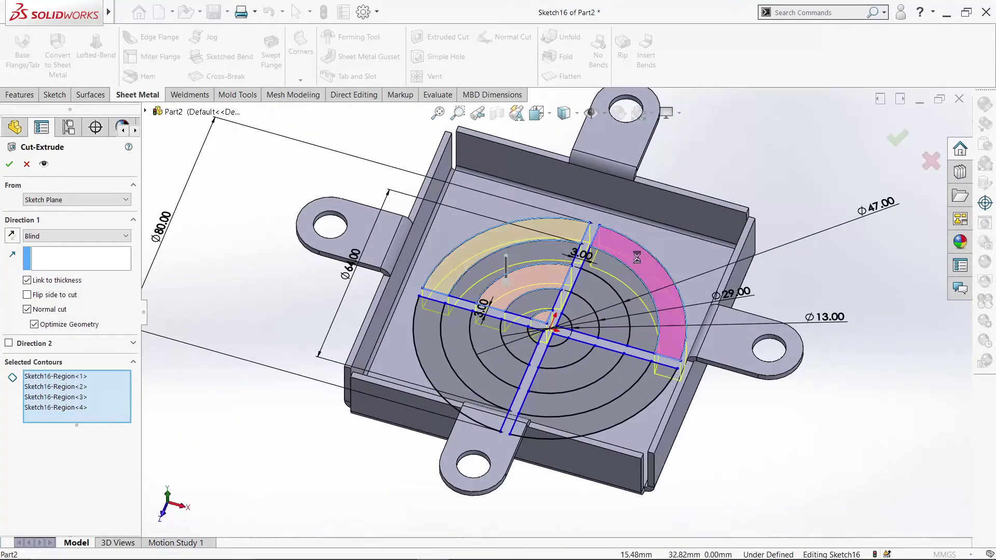
click(596, 298)
scroll(564, 331, down, 3)
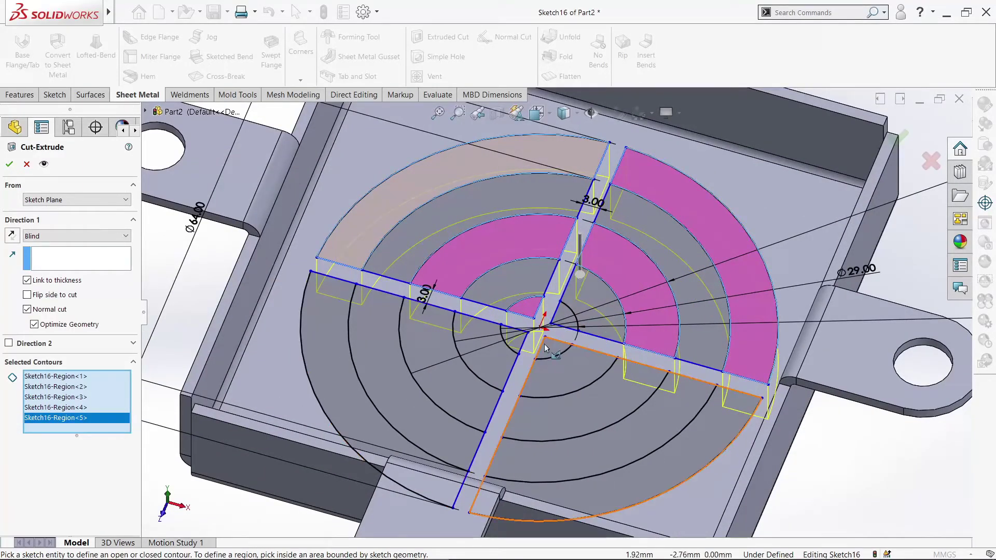
click(567, 317)
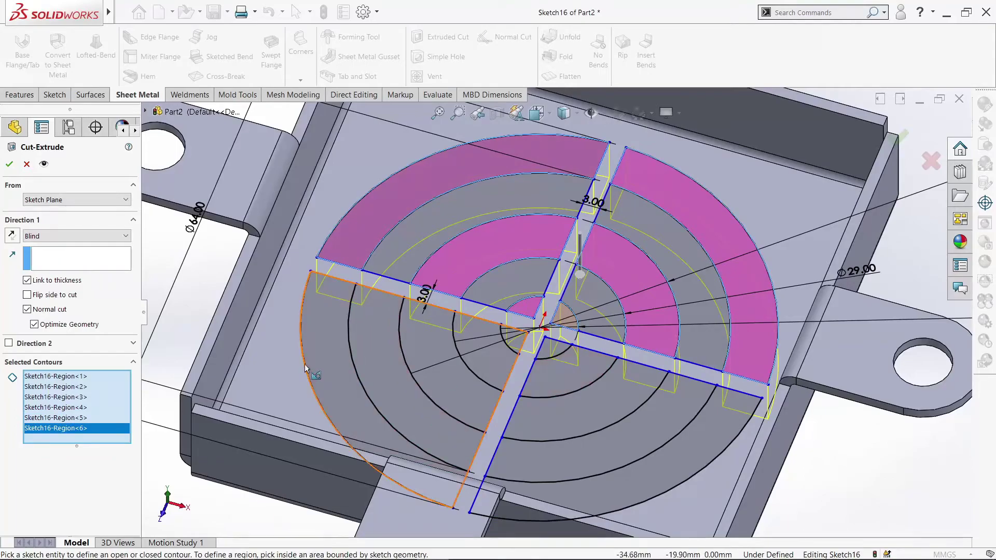
Add the outer ring, middle ring and centre regions of the lower-left quadrant to the cut.
click(379, 360)
click(415, 354)
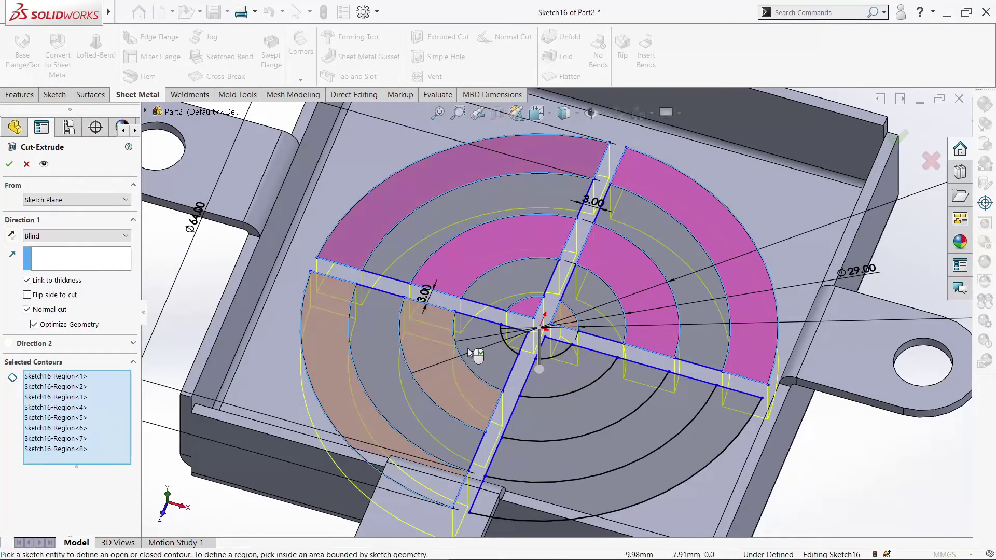
click(512, 340)
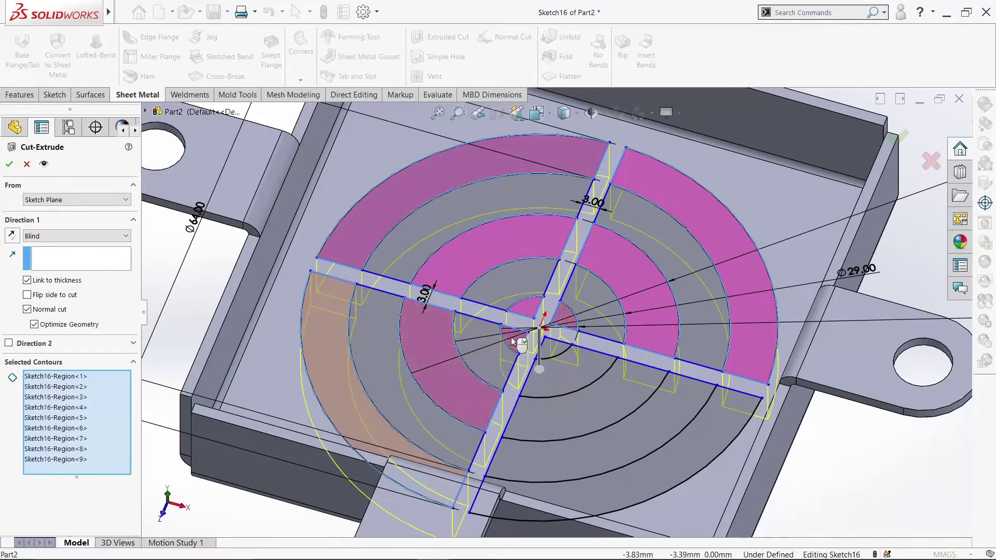
Add the outer ring, middle ring and centre regions of the lower-right quadrant and complete the cut linked to the sheet thickness.
click(645, 468)
click(608, 411)
click(555, 348)
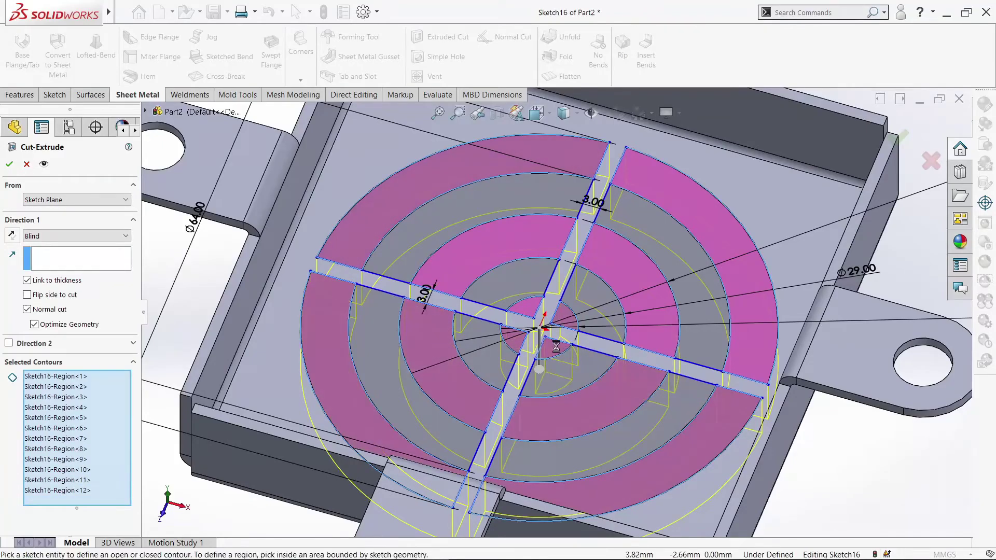
scroll(534, 348, up, 3)
click(9, 166)
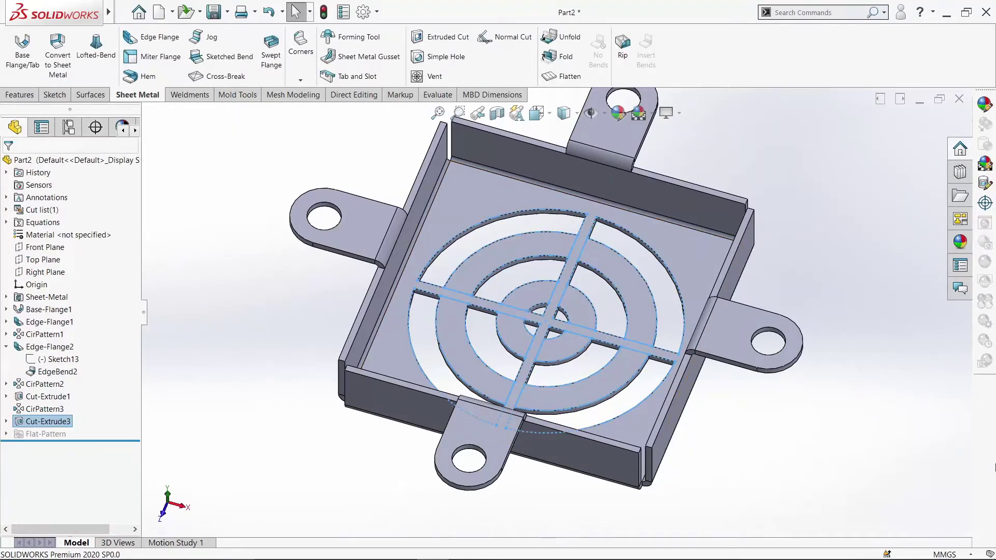
click(867, 252)
Unfold all collected bends of the box, keeping the inner base face fixed.
scroll(855, 254, up, 5)
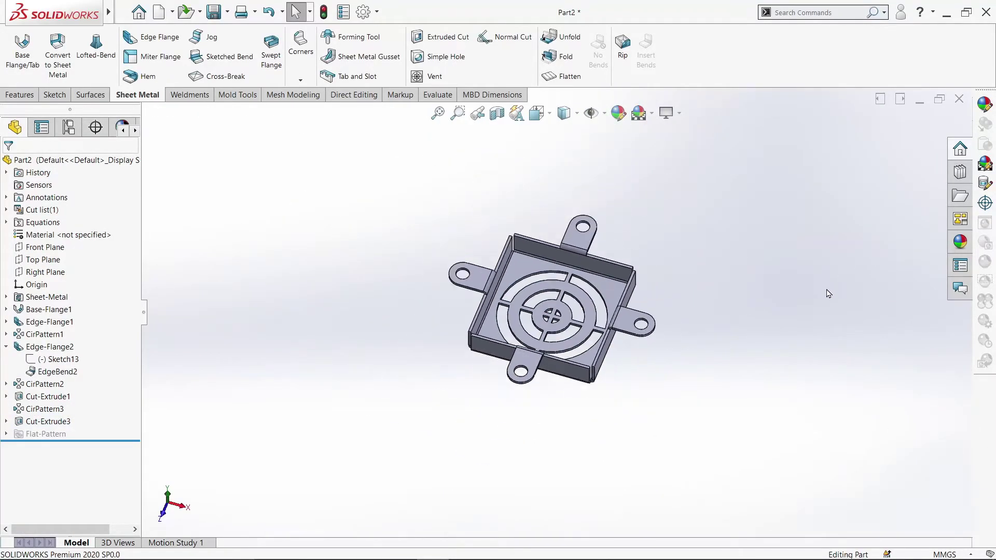
click(563, 38)
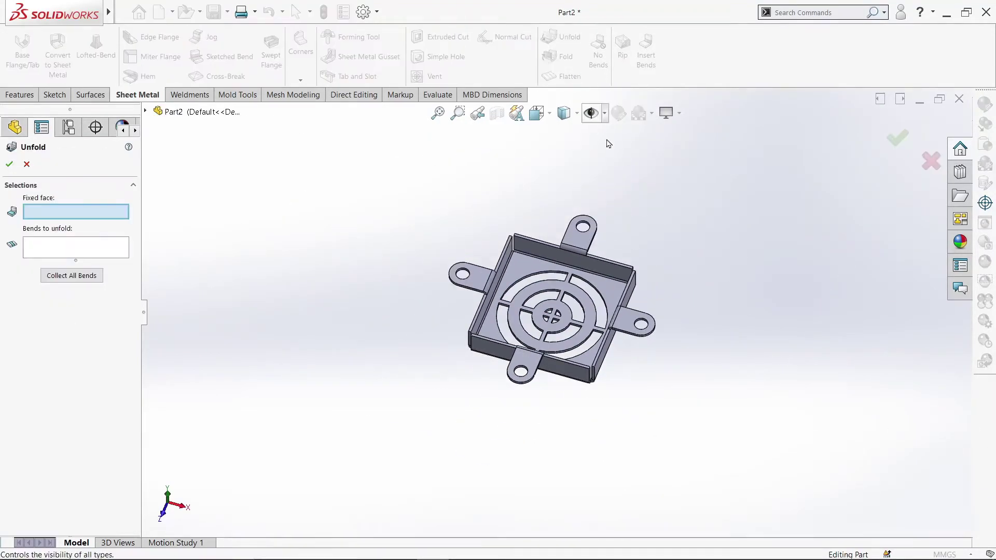
scroll(671, 186, down, 3)
click(381, 362)
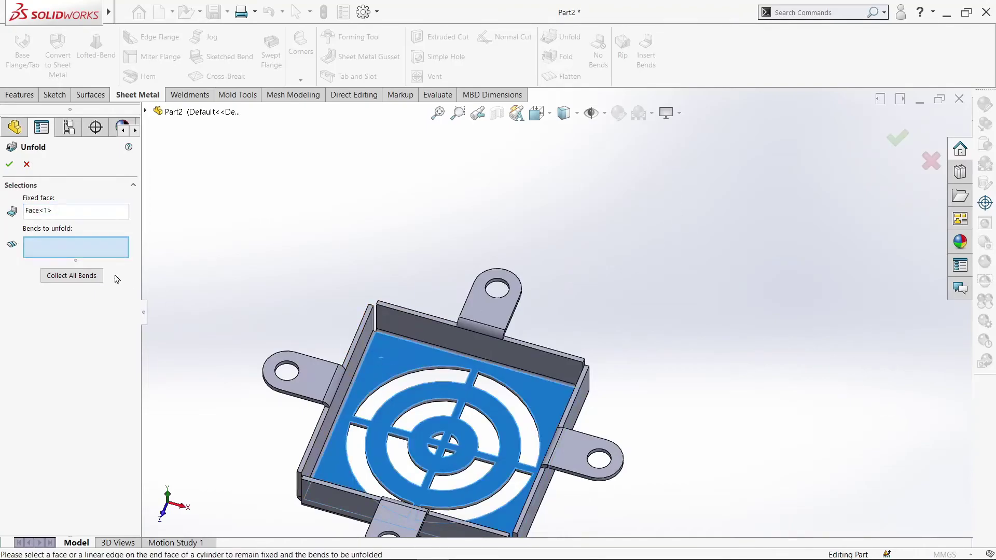
click(71, 275)
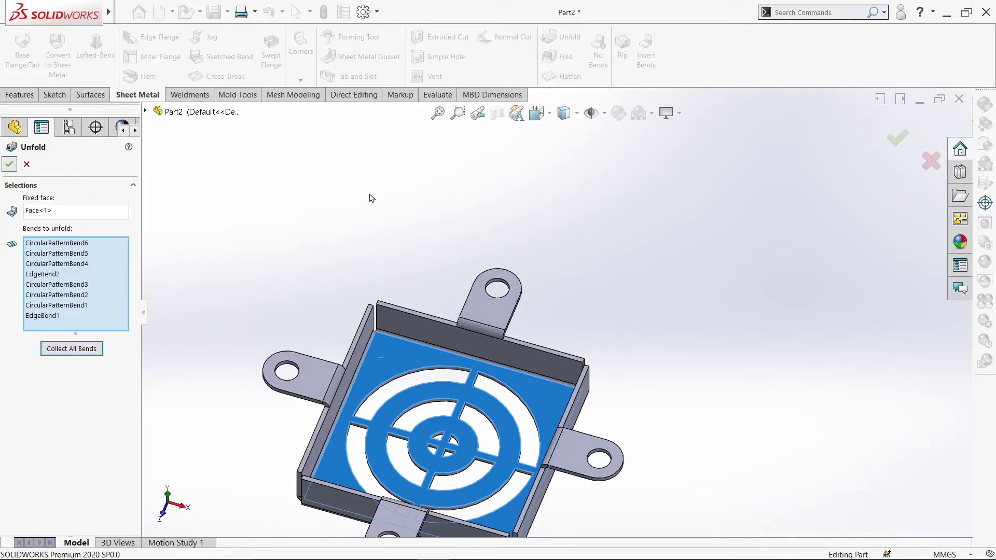
scroll(378, 196, up, 3)
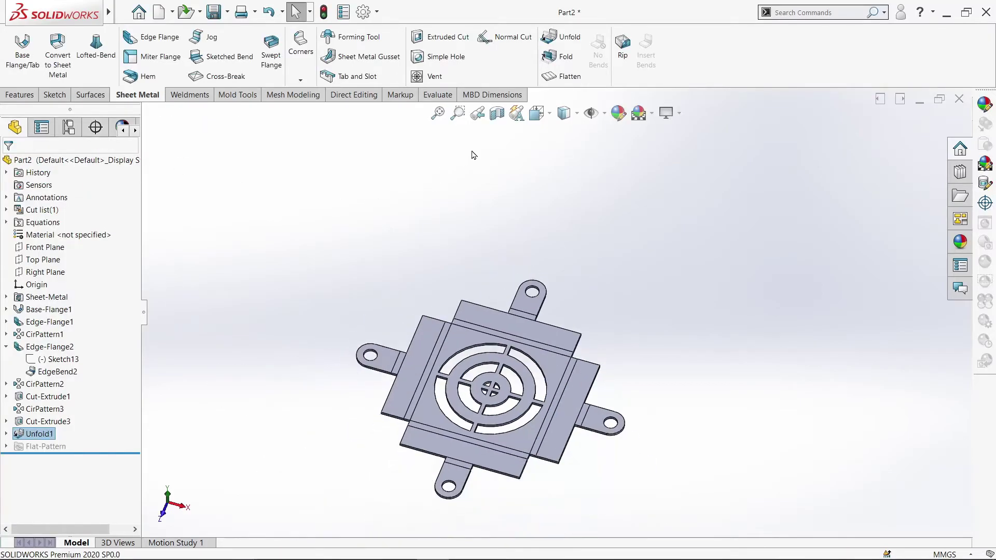
Fold all collected bends of the flattened box from the isometric view, keeping the inner base face fixed.
click(18, 95)
click(630, 47)
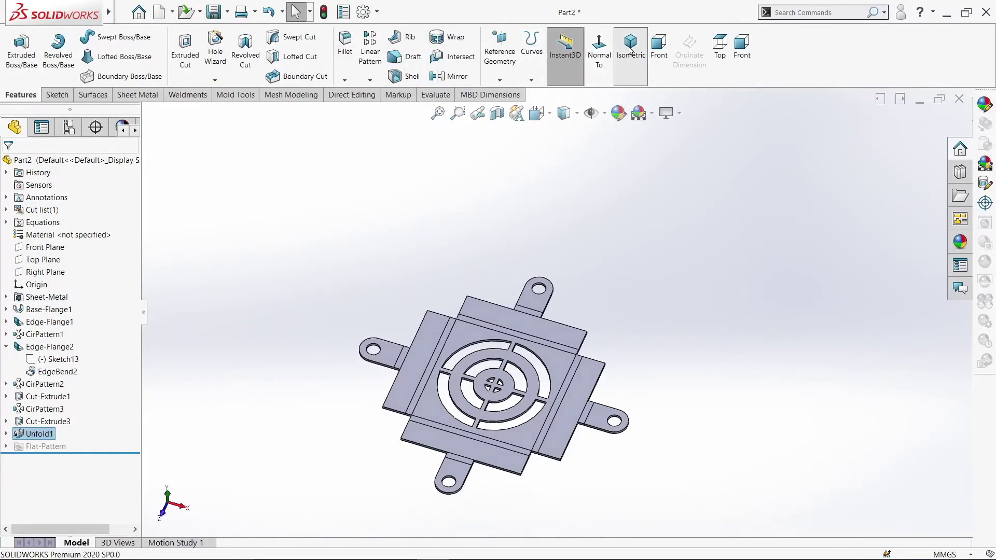
click(137, 95)
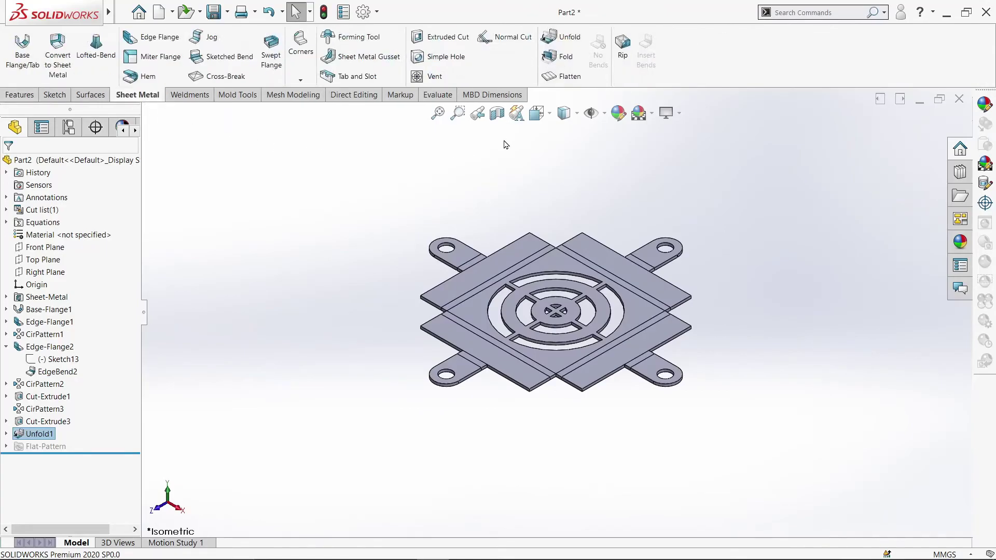
click(564, 59)
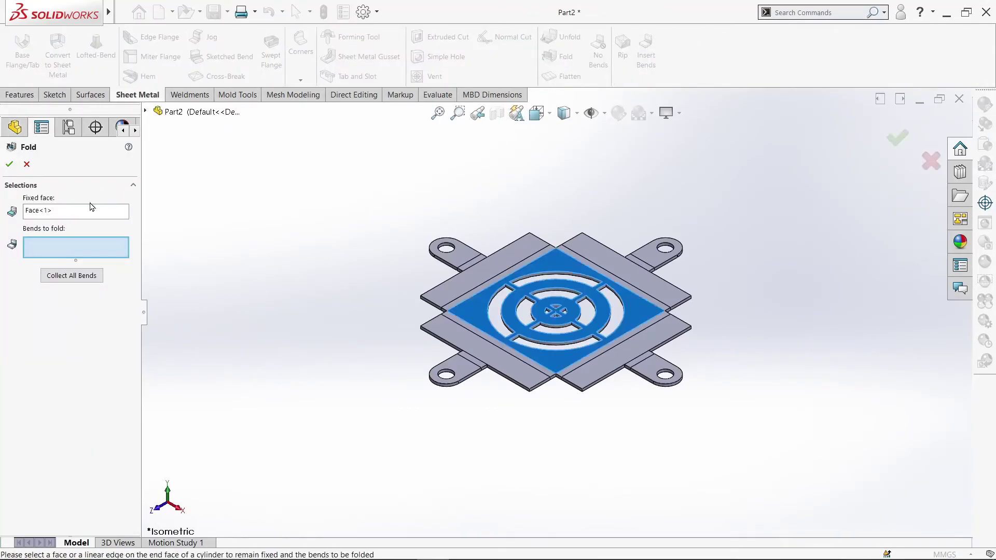
click(61, 277)
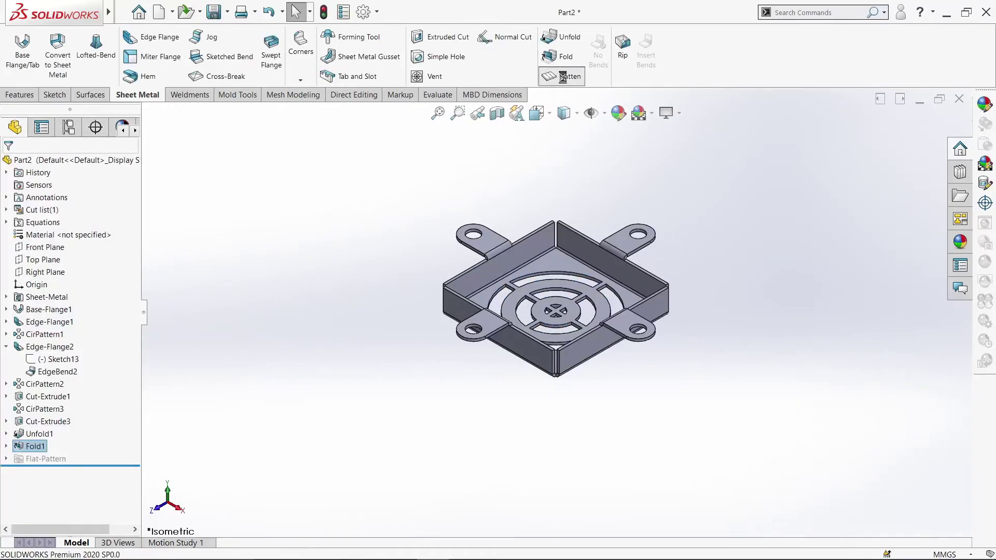
Flatten the sheet-metal part to inspect its flat pattern and return it to the folded state.
click(563, 77)
middle_drag(665, 185, 703, 237)
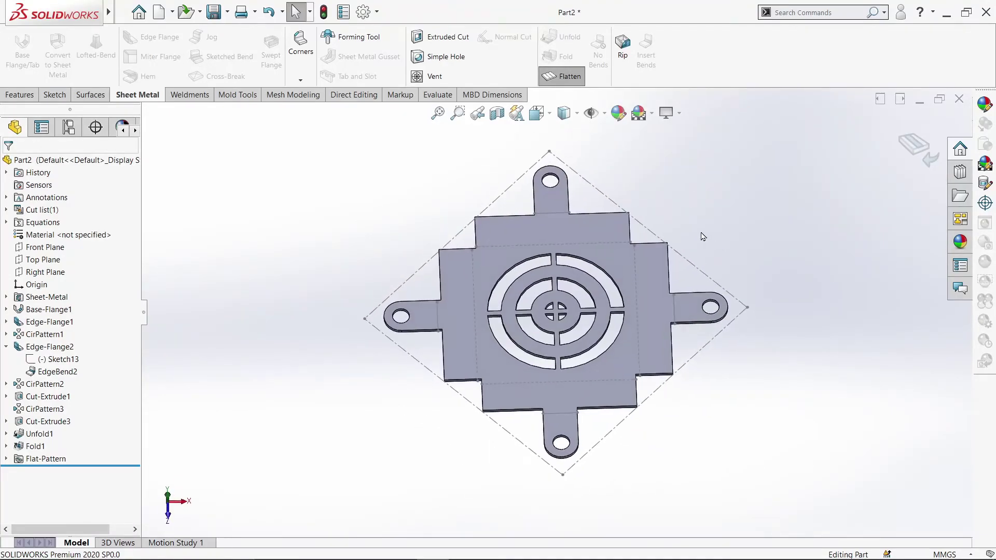
click(569, 78)
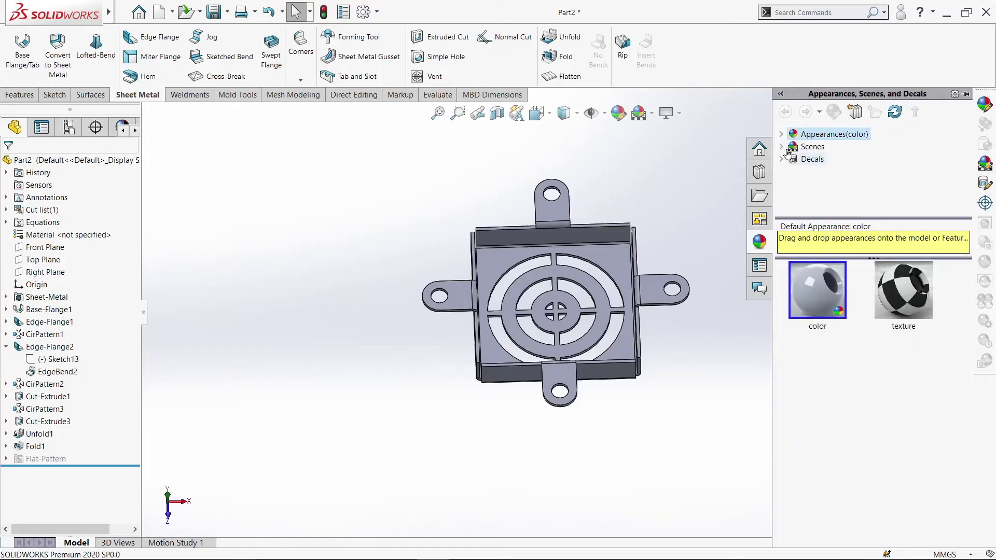
Apply the Orange appearance from the Solid painted colours to the whole box.
click(781, 134)
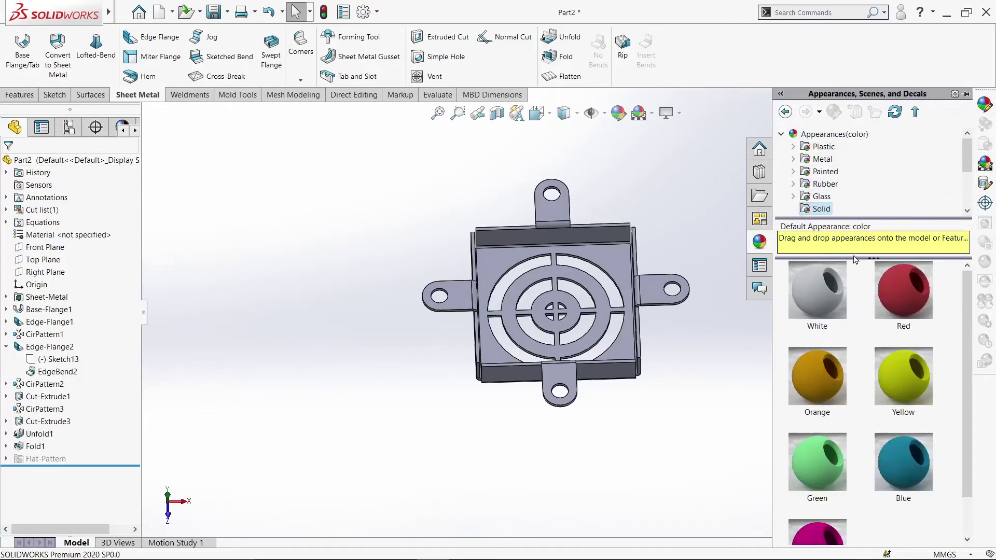
drag(824, 374, 507, 261)
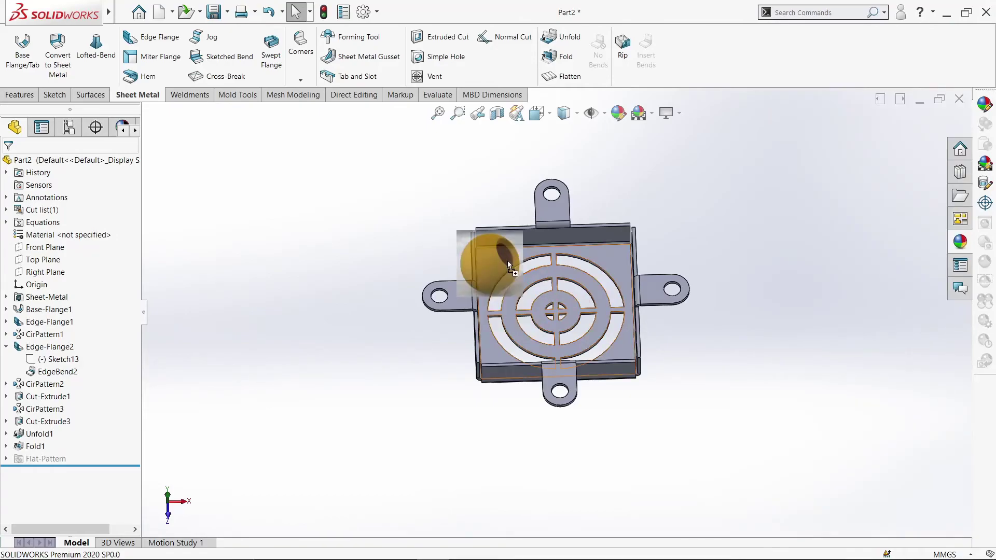
click(507, 260)
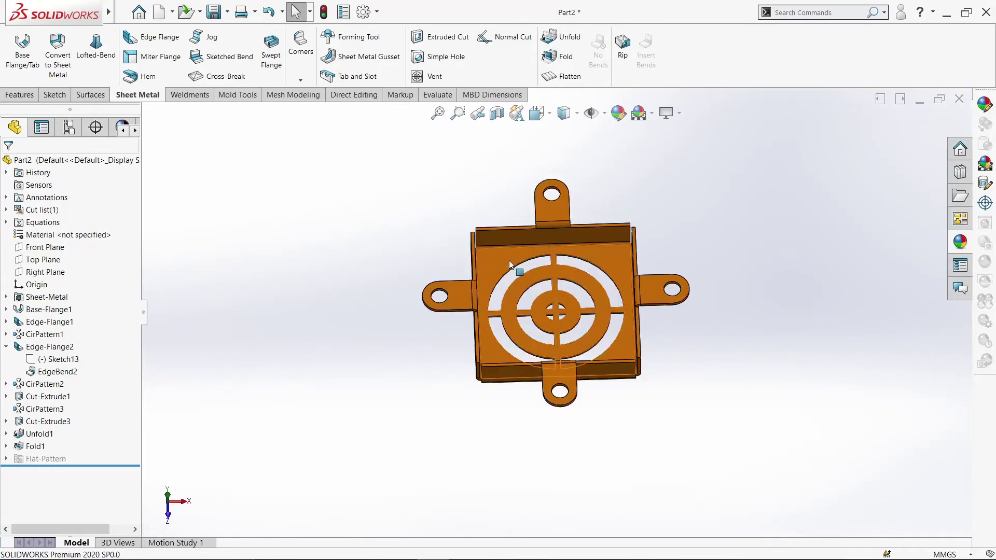
Examine the orange box from the isometric view and by rotating it around to its walls, tabs and underside.
middle_drag(539, 290, 540, 267)
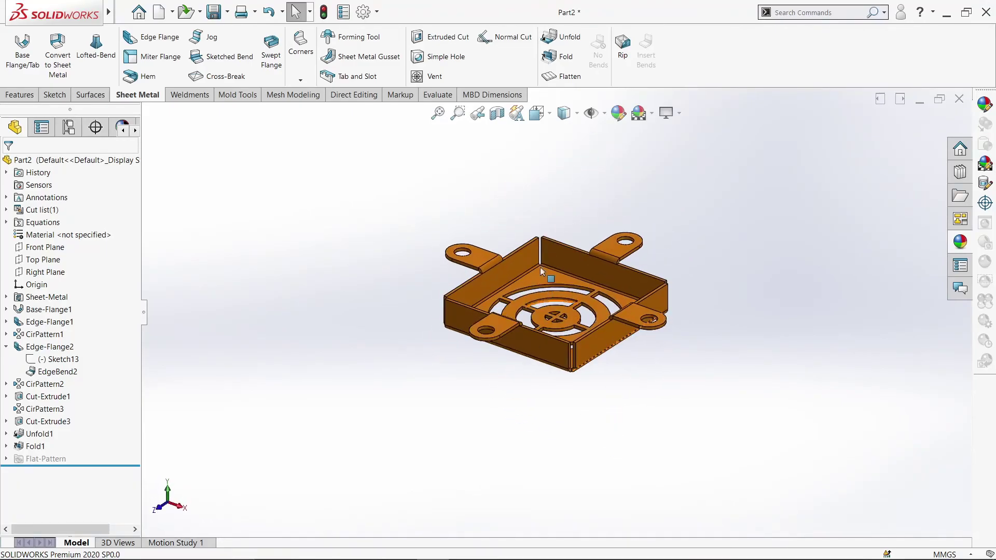
click(20, 95)
click(631, 45)
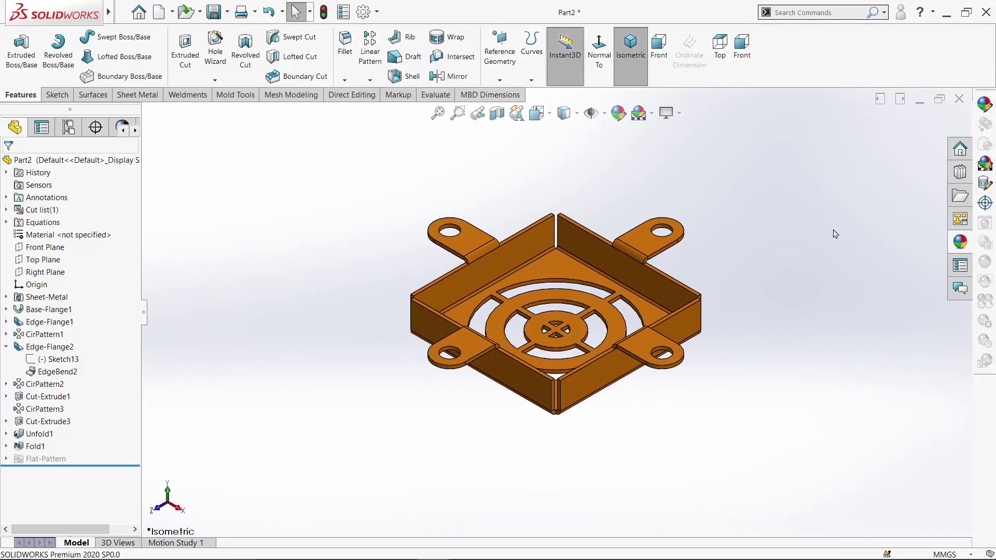
key(Left)
key(Left)
key(Left)
key(Left)
key(Right)
key(Down)
key(Down)
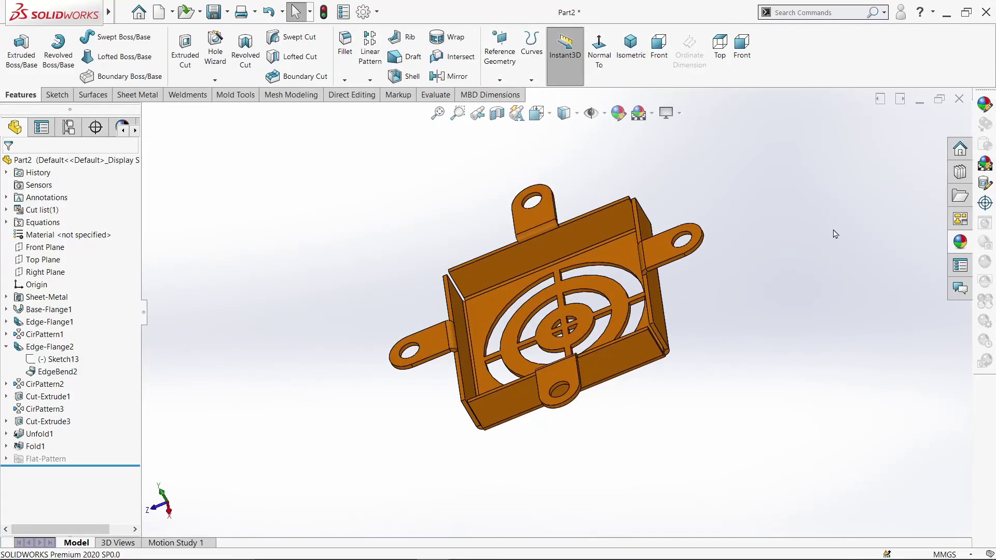
key(Right)
key(Right)
key(Up)
key(Up)
key(Up)
key(Up)
key(Up)
key(Up)
key(Up)
key(Up)
key(Up)
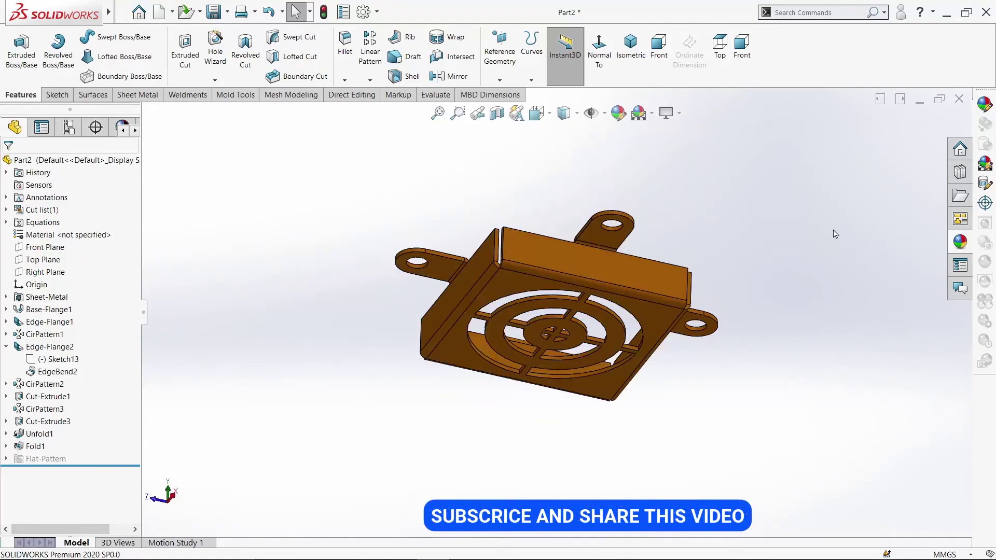
key(Down)
key(Down)
key(Down)
key(Down)
key(Down)
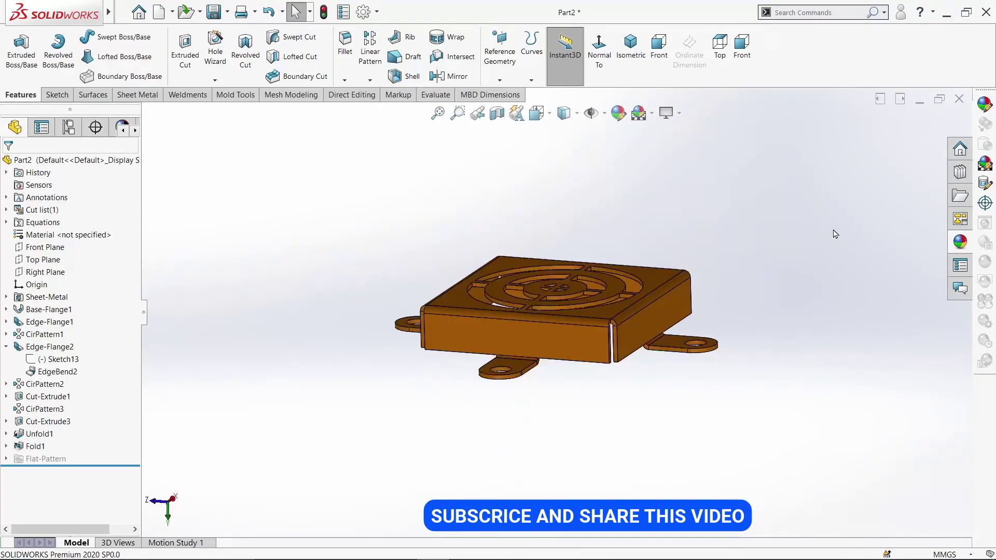
key(Left)
key(Left)
key(Left)
key(Right)
key(Right)
key(Right)
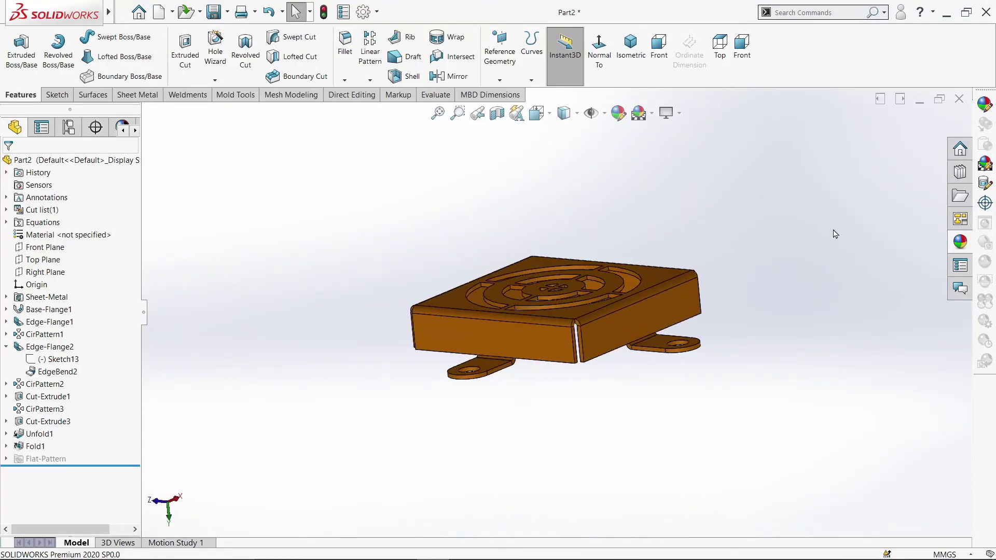
key(Down)
key(Down)
key(Right)
key(Up)
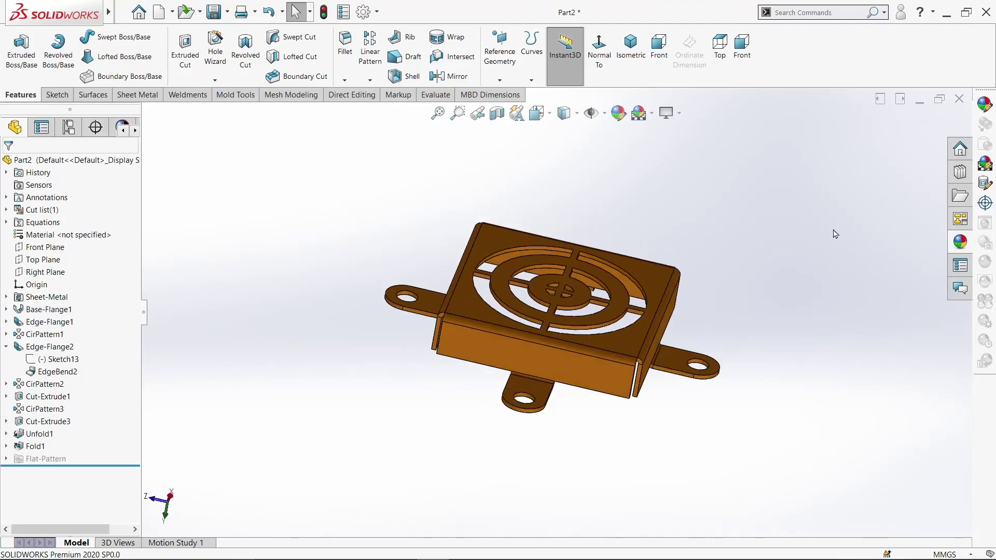
key(Left)
key(Left)
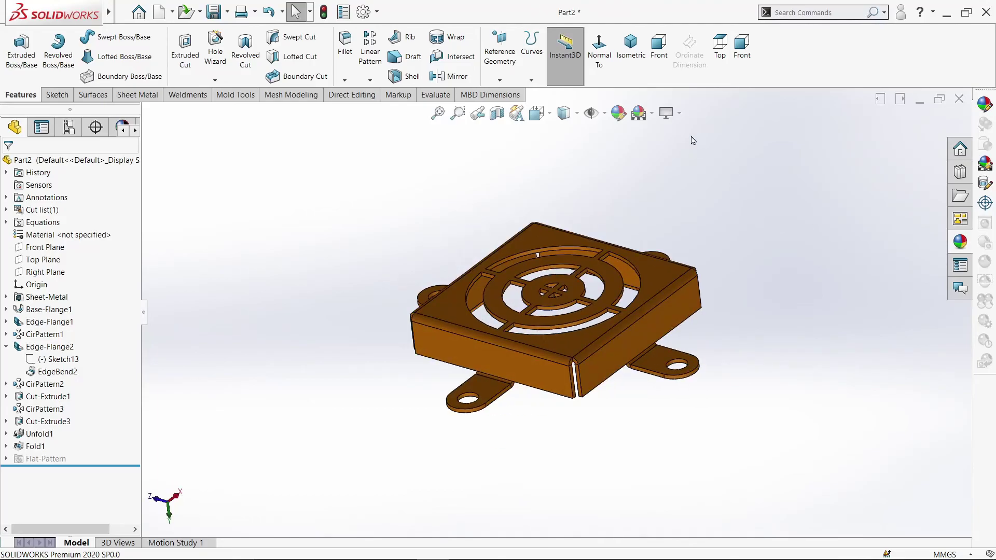
Change the scene background to Plain White.
click(666, 113)
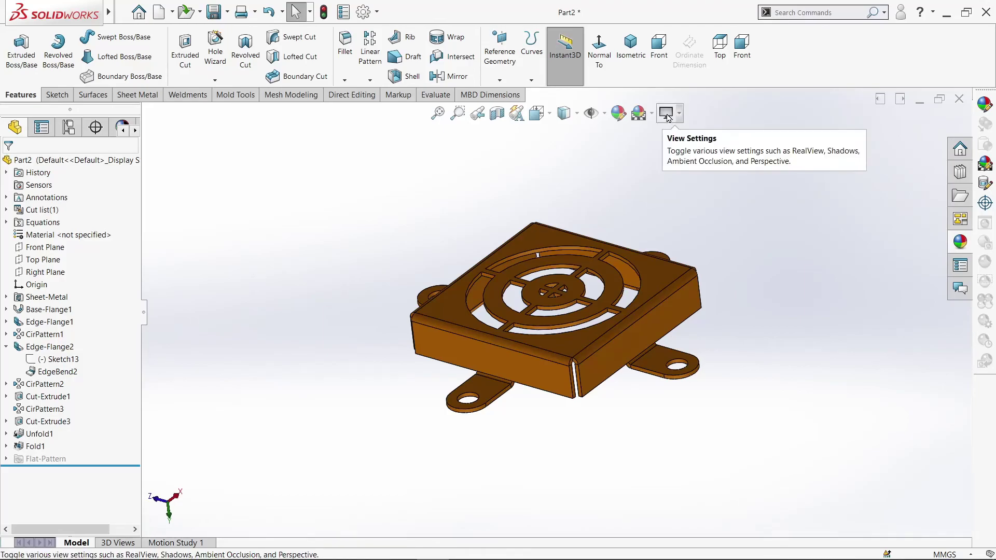
click(639, 113)
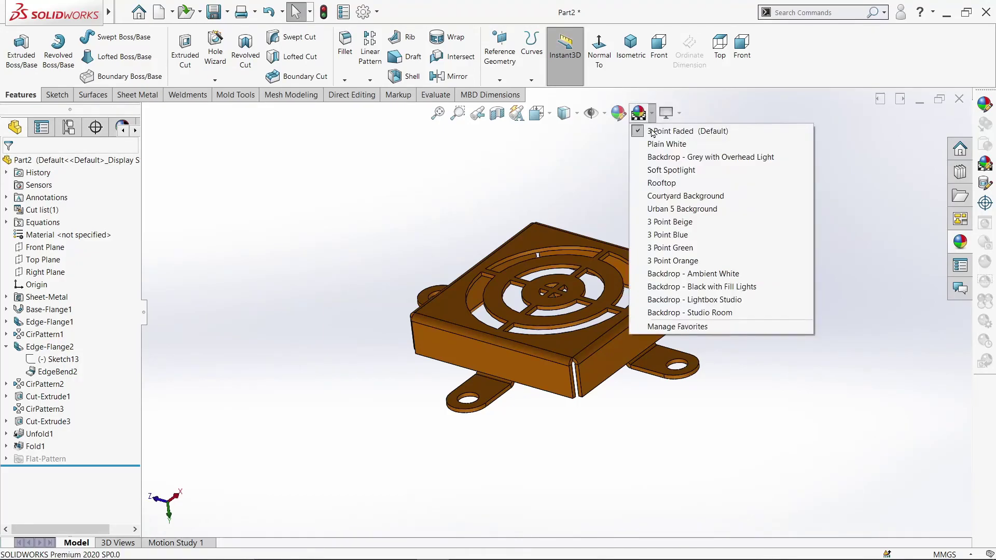
click(664, 144)
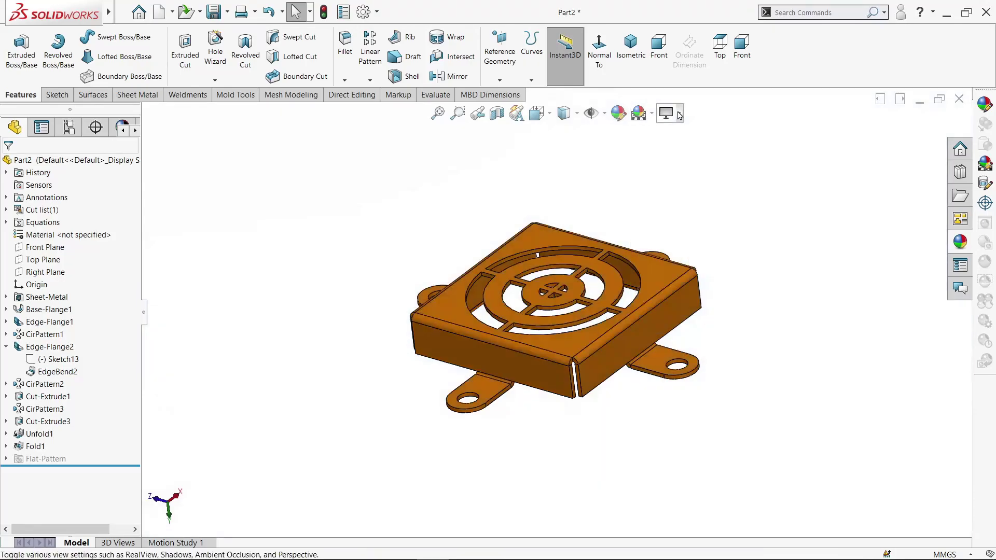
Turn on the Perspective, Ambient Occlusion and Cartoon display effects for the box view.
click(667, 113)
click(689, 171)
click(667, 113)
click(685, 156)
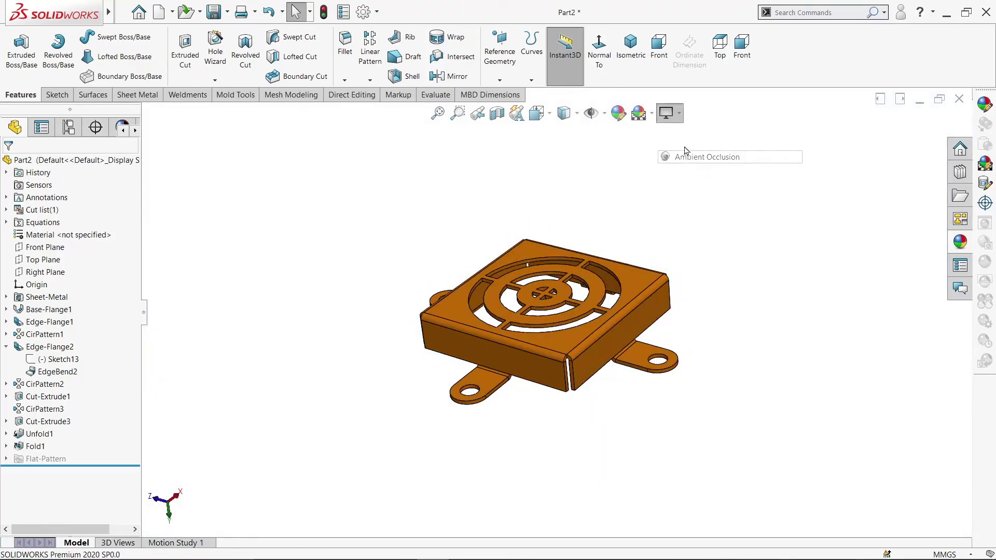
click(679, 118)
click(686, 182)
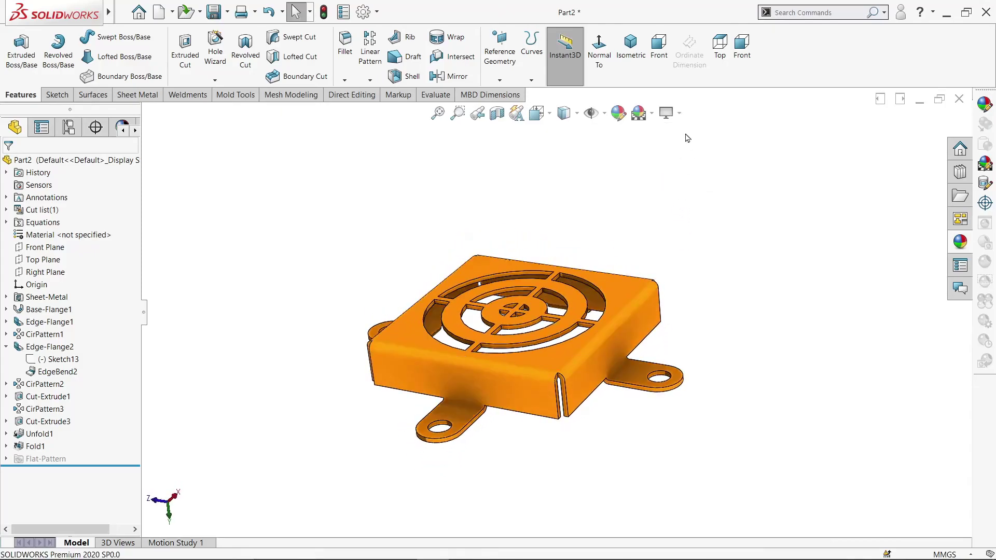
Turn off the Perspective, Cartoon and Ambient Occlusion display effects for the box view.
click(677, 113)
click(689, 170)
click(676, 113)
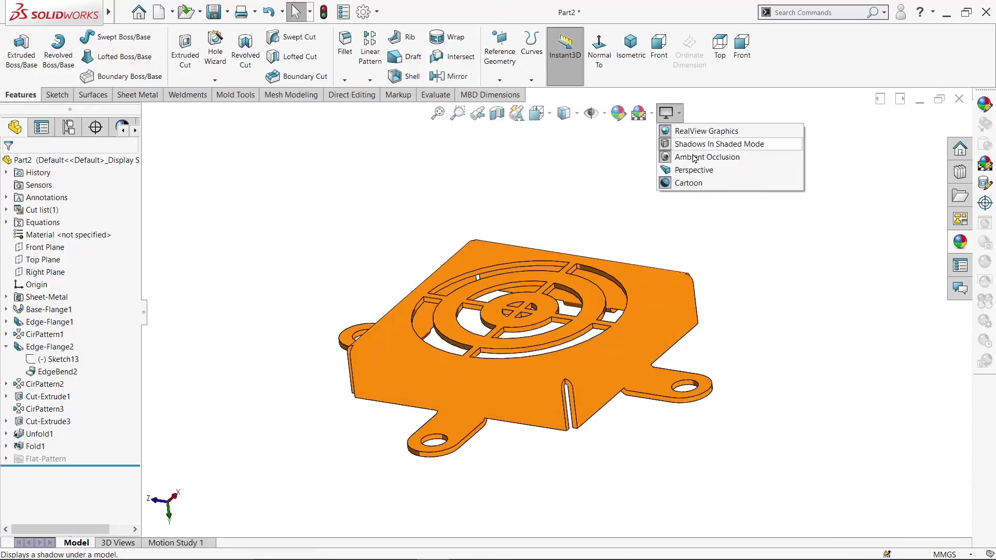
click(699, 181)
click(677, 114)
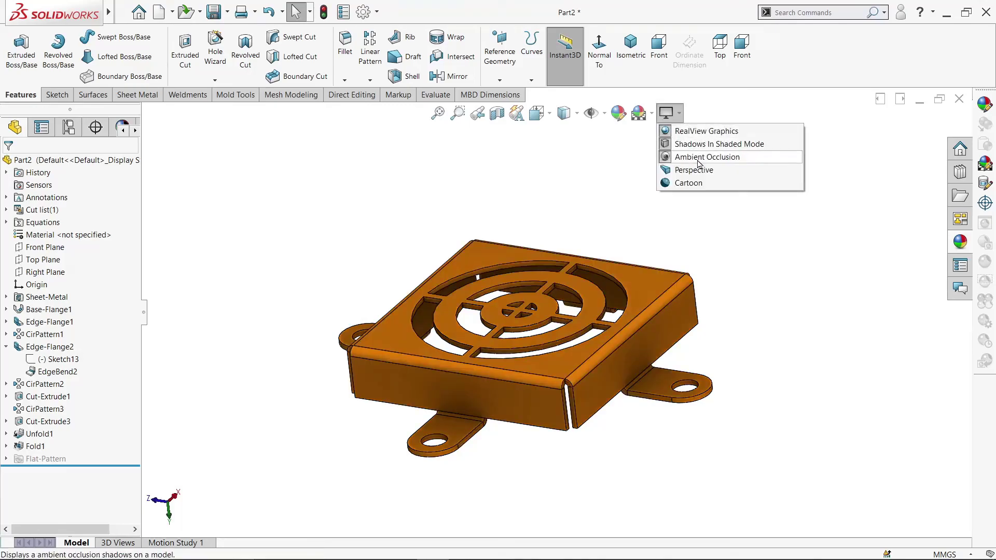
click(698, 158)
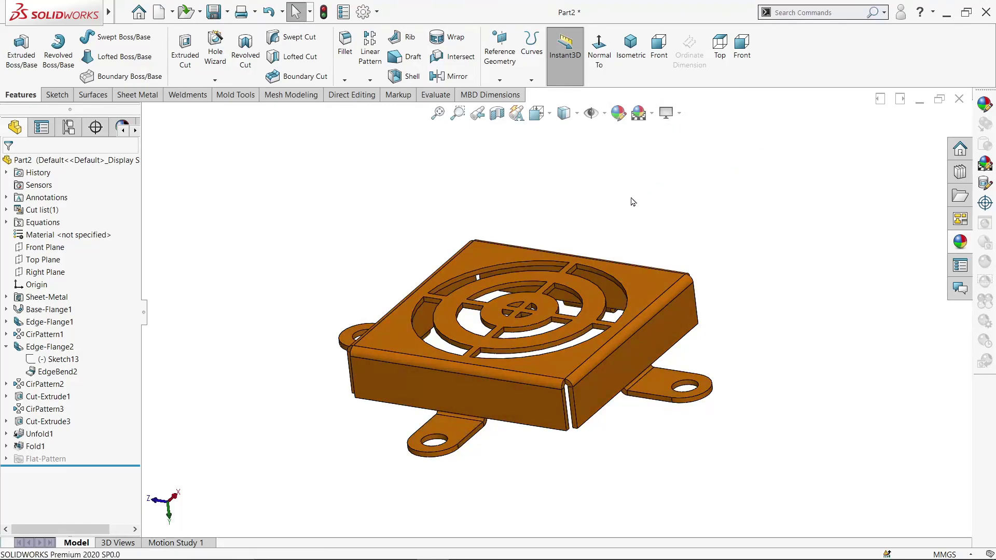